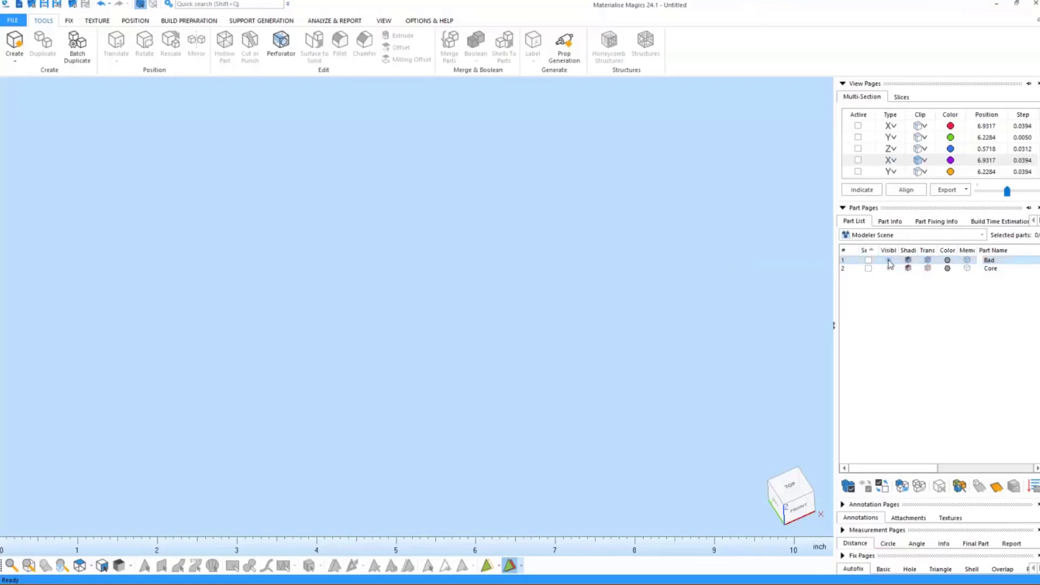
Step: Make the Bad part visible in the scene and select it for repair
click(889, 261)
right_drag(549, 296, 445, 296)
click(445, 268)
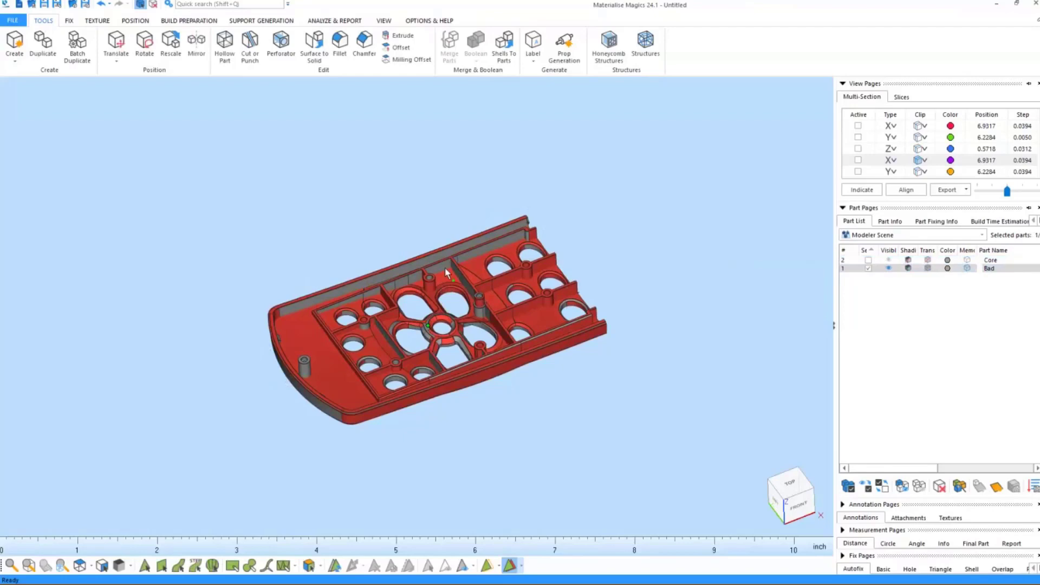
middle_drag(425, 310, 440, 282)
scroll(440, 282, up, 5)
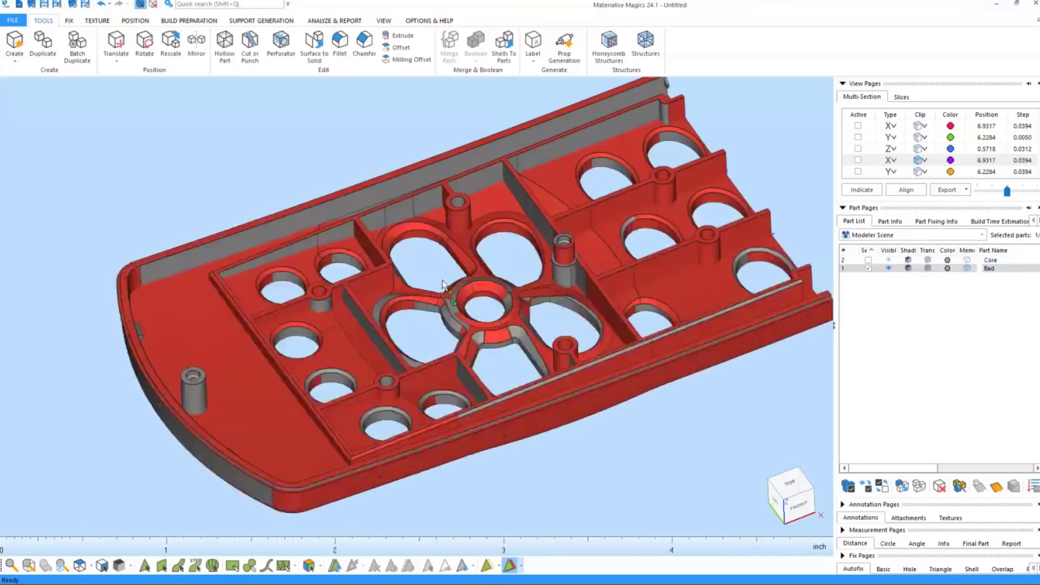
scroll(441, 281, down, 3)
scroll(444, 280, up, 3)
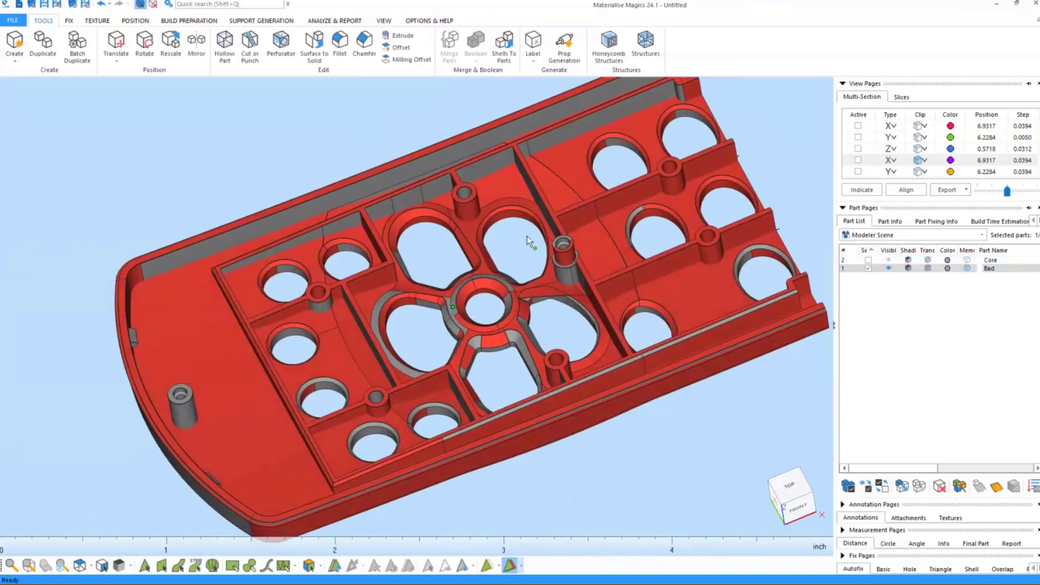
Step: Mark the flat surface on the spoke beside the central ring, next to the tall boss, and delete it
click(68, 20)
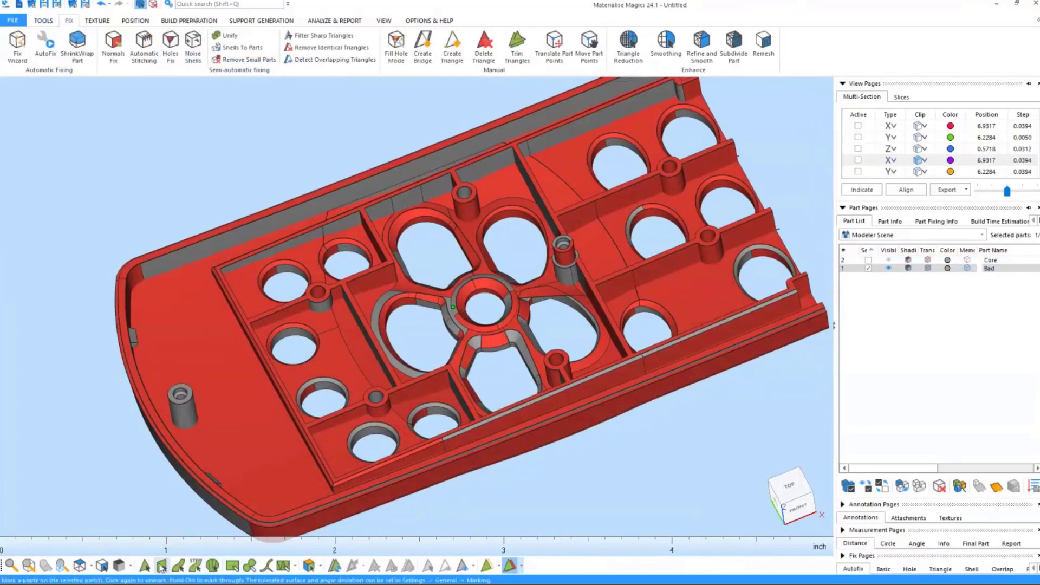
click(161, 566)
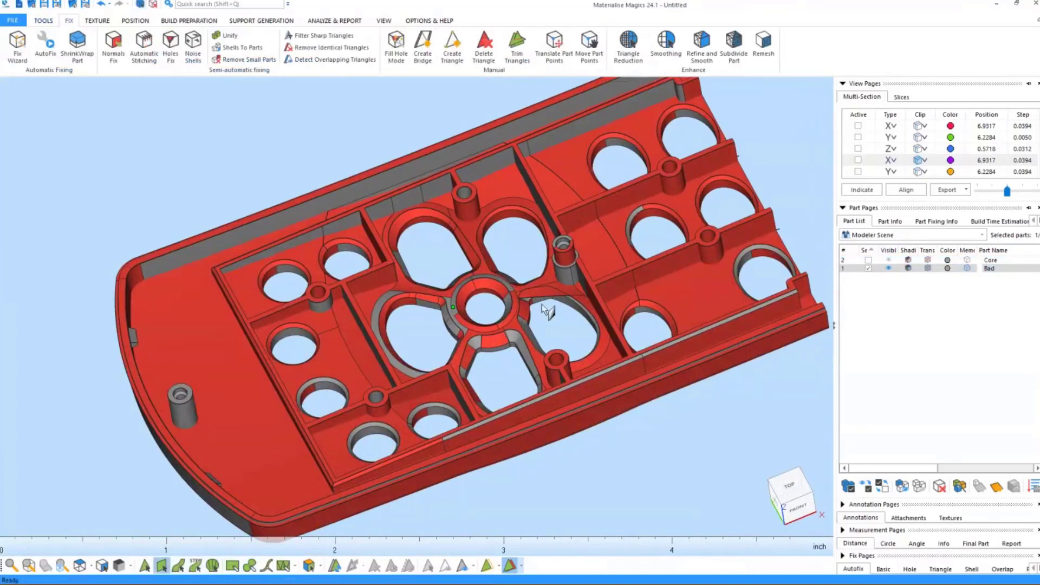
click(558, 302)
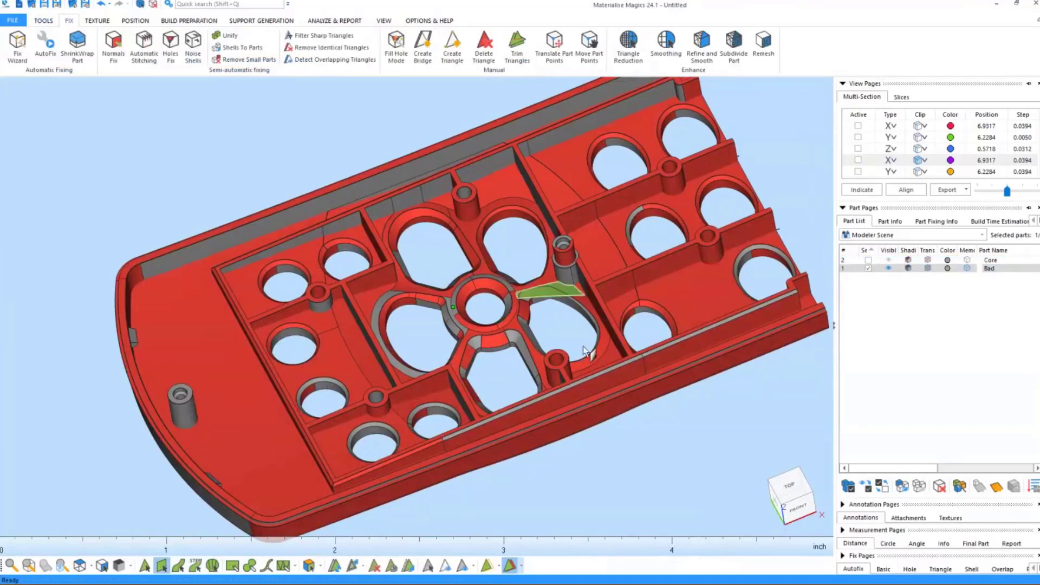
key(Delete)
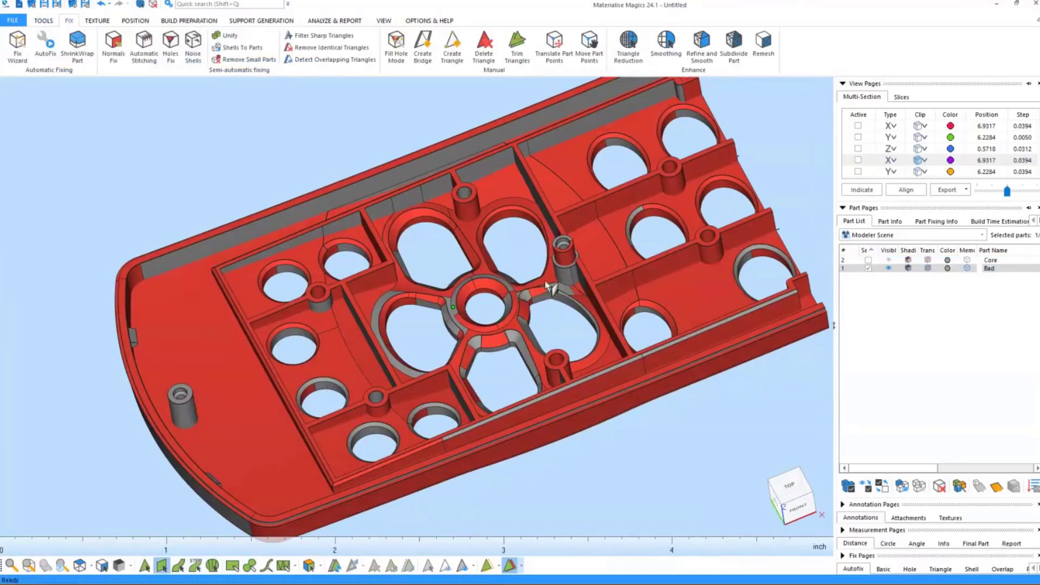
Step: Bridge the deleted area with new triangles between the spoke's rim and the boss base, and turn on Fill Hole Mode
scroll(546, 288, up, 2)
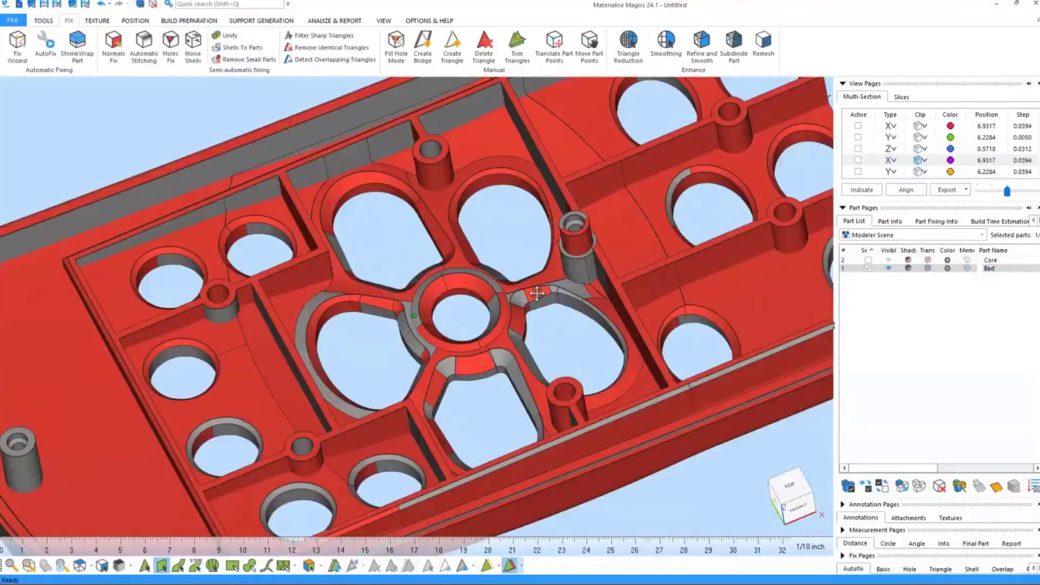
right_drag(539, 293, 537, 305)
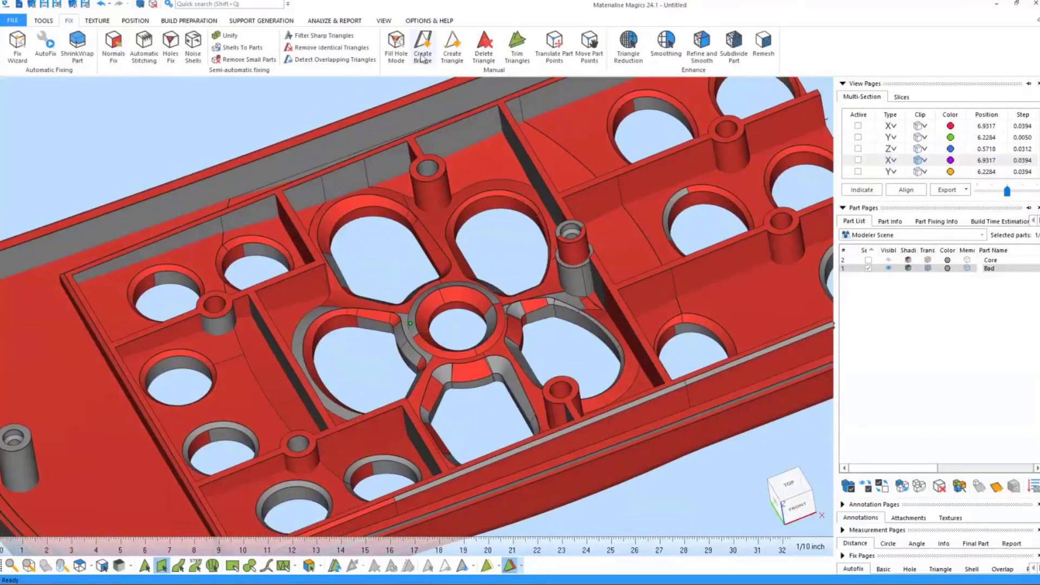
scroll(570, 301, up, 4)
scroll(570, 301, up, 2)
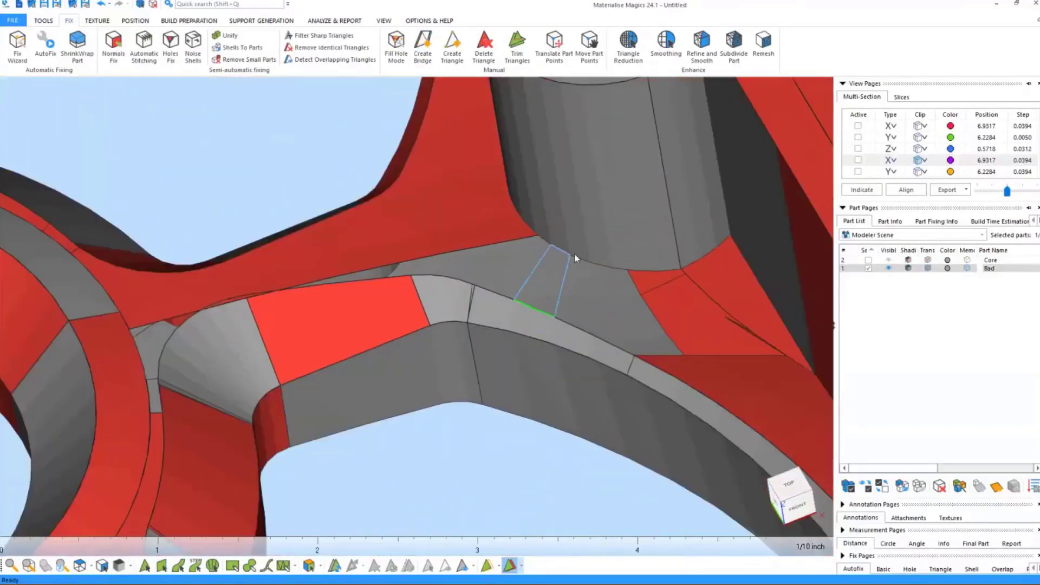
click(564, 254)
click(586, 310)
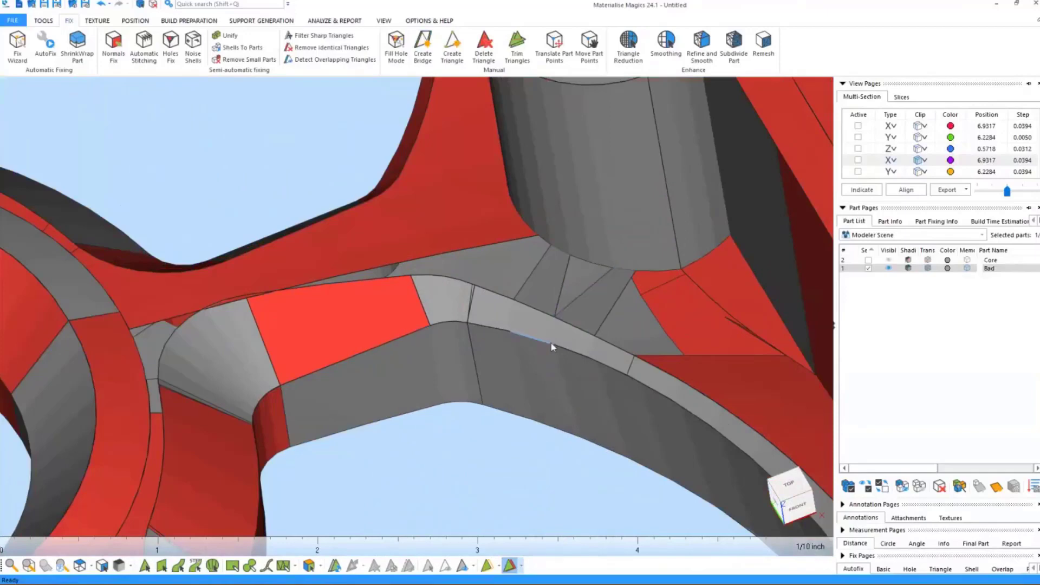
right_drag(551, 343, 600, 294)
middle_drag(600, 294, 621, 306)
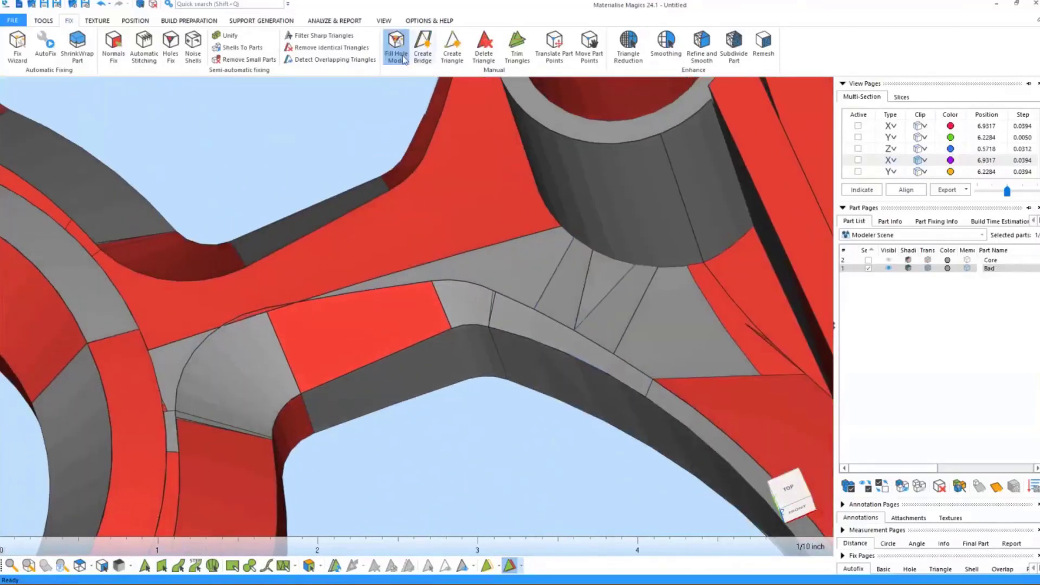
click(403, 59)
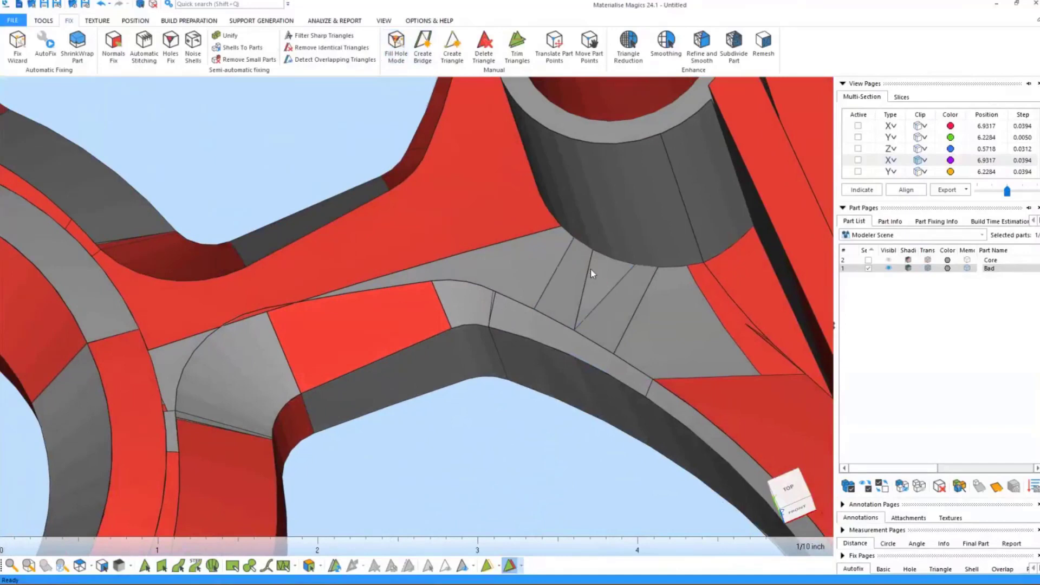
Step: Run AutoFix on the whole Bad part and check the repaired surfaces
right_drag(590, 268, 492, 264)
scroll(496, 270, down, 8)
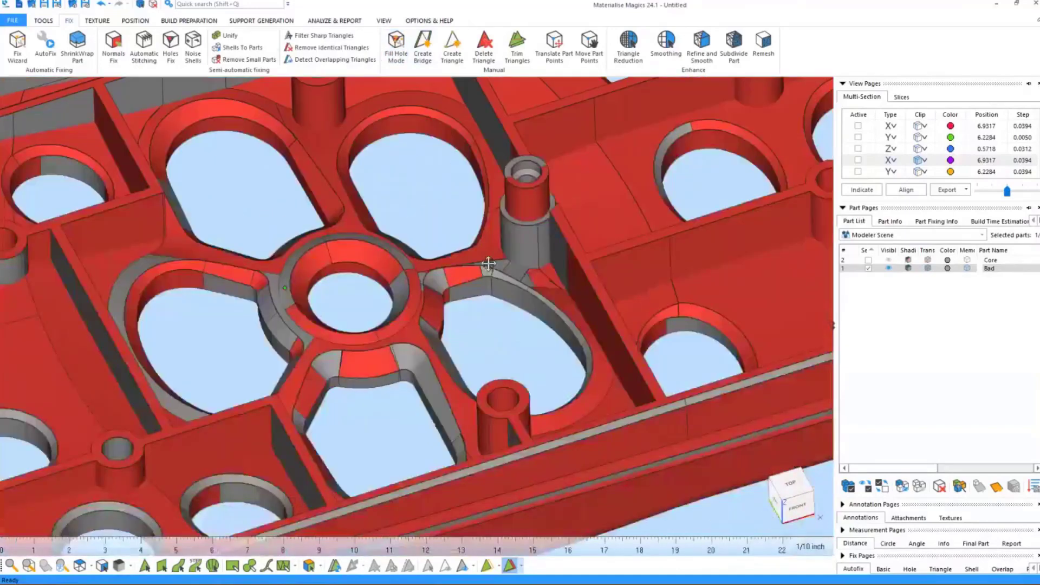
scroll(489, 264, down, 10)
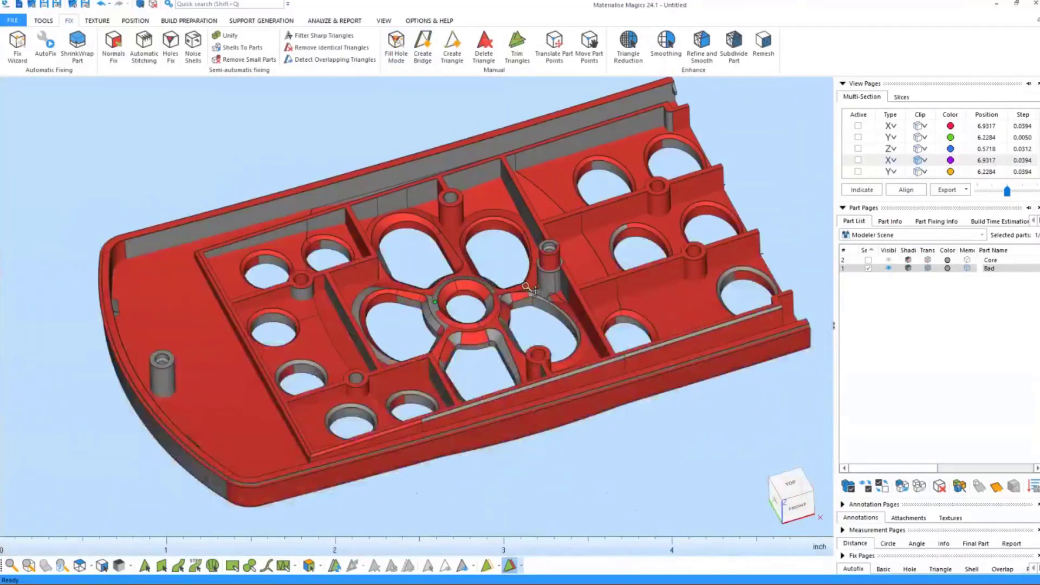
right_drag(514, 283, 524, 280)
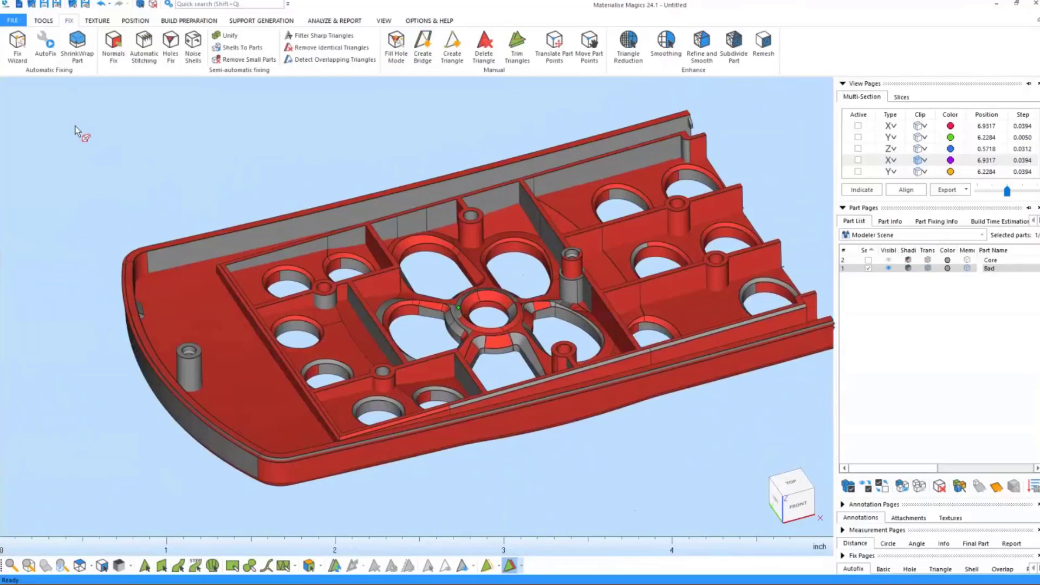
click(48, 57)
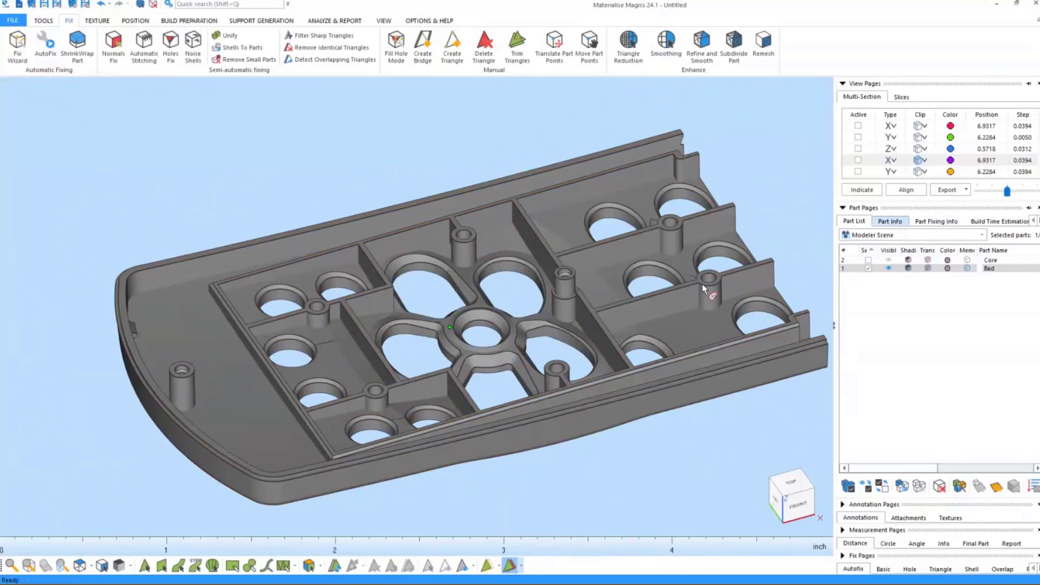
scroll(479, 306, down, 5)
scroll(479, 306, up, 4)
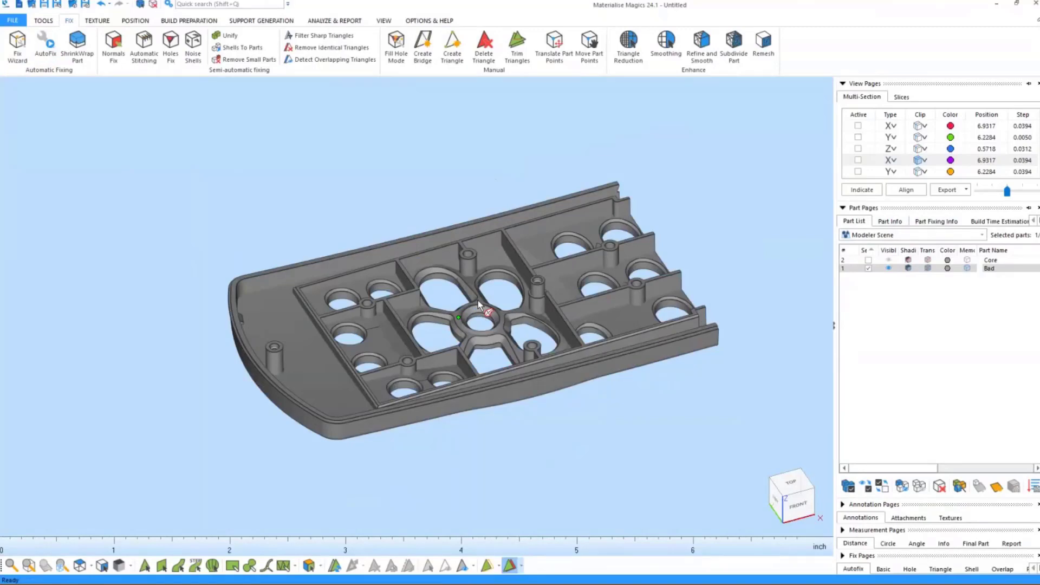
click(478, 300)
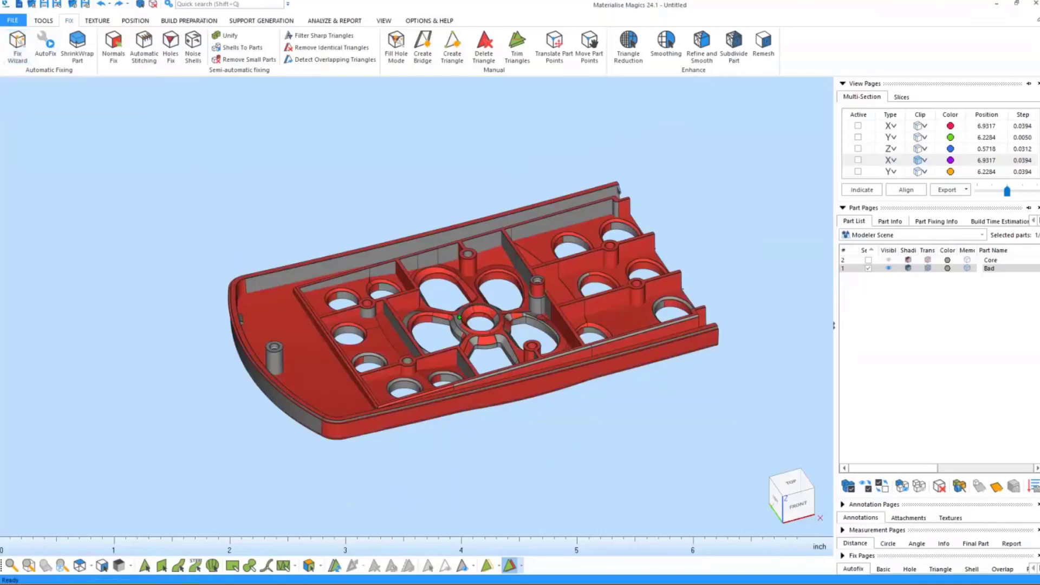
Step: Diagnose the Bad part with the Fix Wizard and follow its advice through the automatic combined fix
key(ctrl+f)
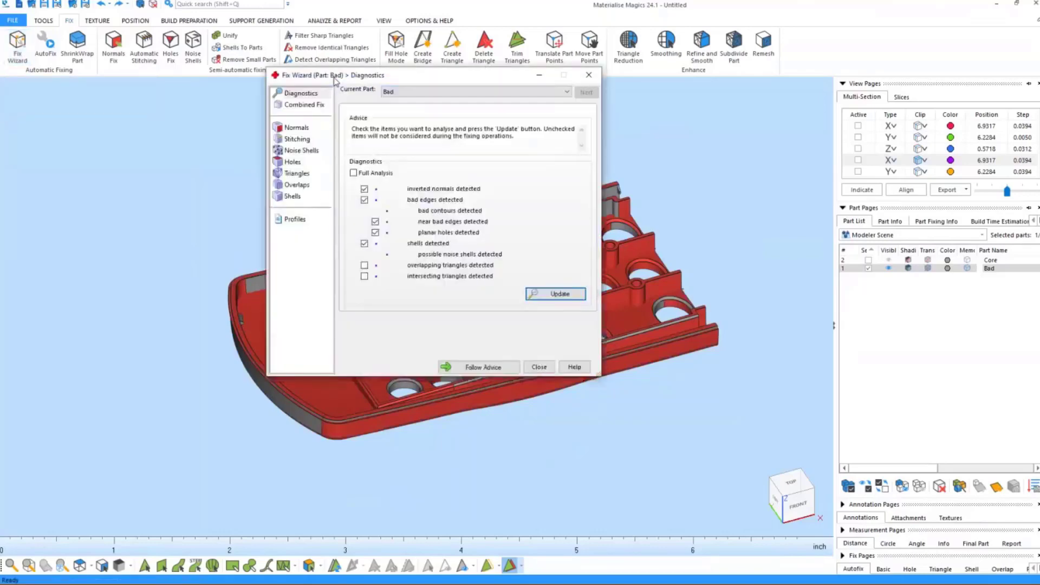
click(555, 294)
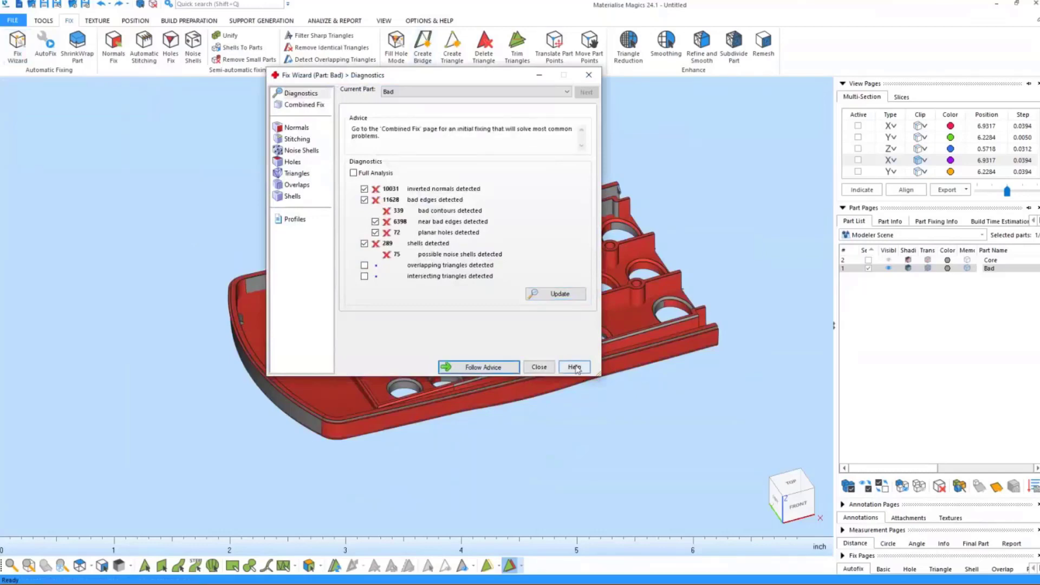
click(487, 369)
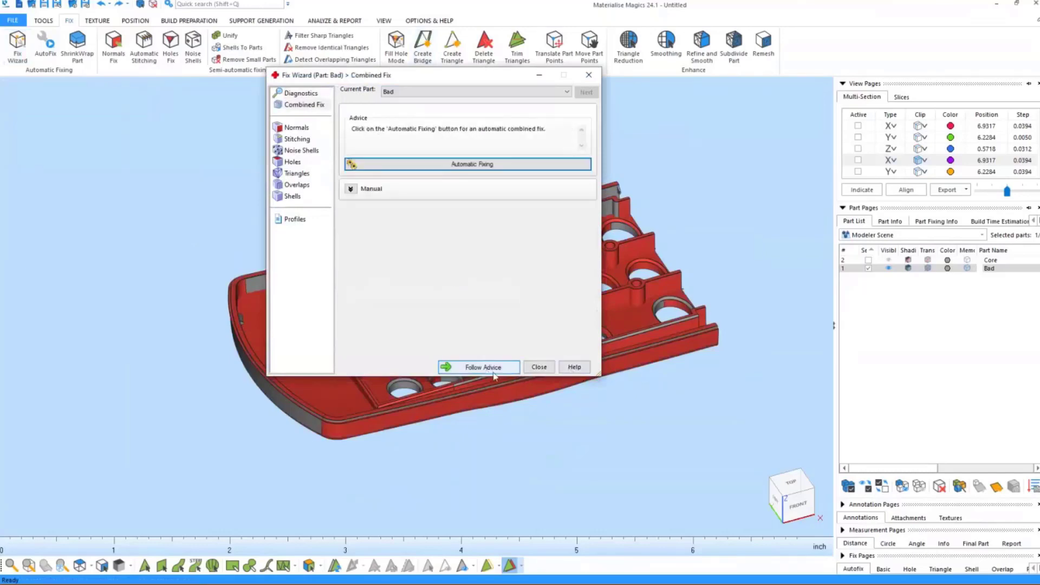
click(490, 368)
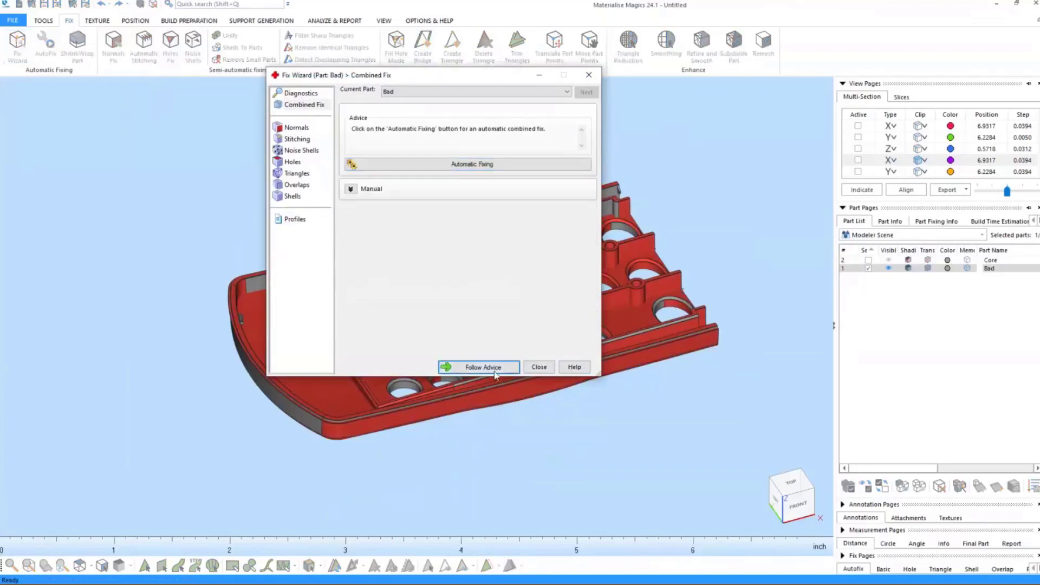
click(479, 367)
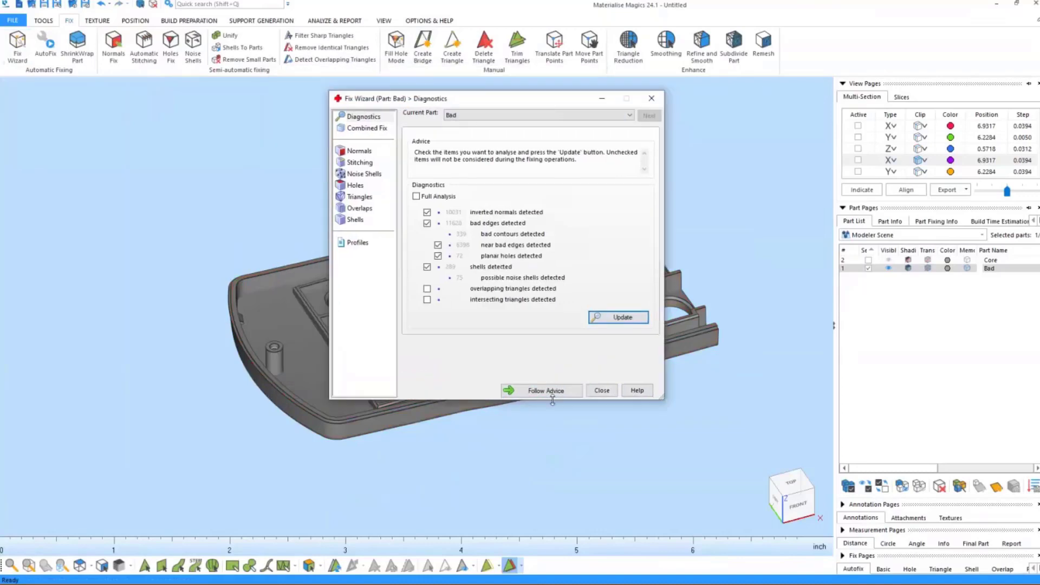
click(602, 390)
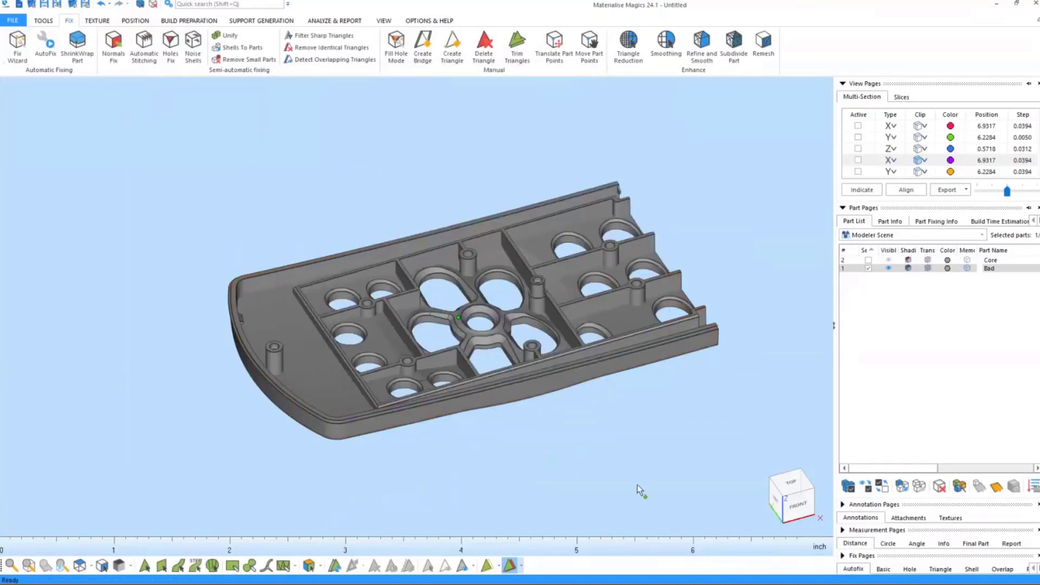
Step: Run AutoFix on the part after the wizard repair and open its part information
right_drag(368, 380, 402, 374)
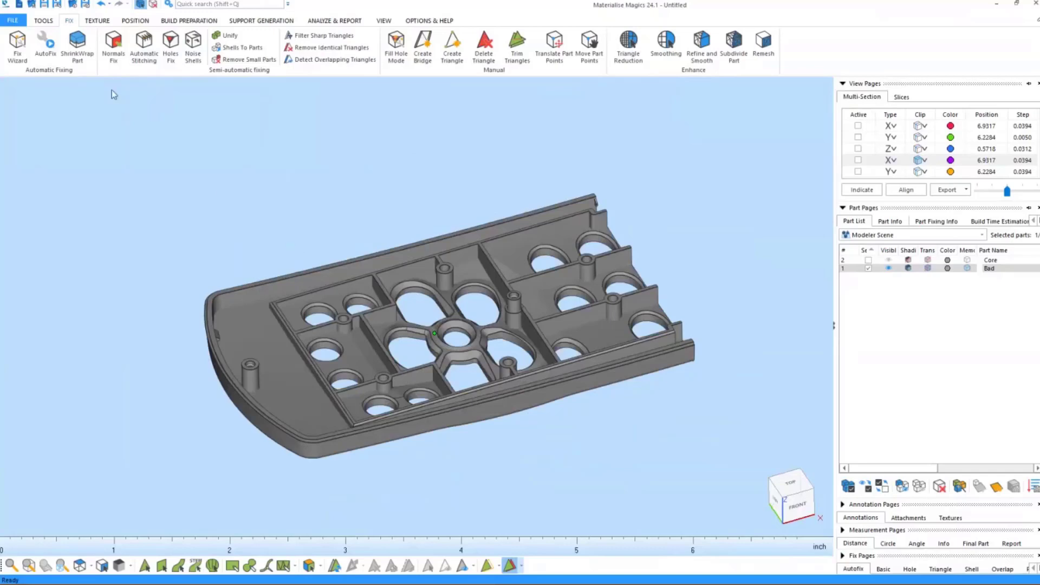
click(46, 44)
middle_drag(496, 316, 507, 269)
right_drag(507, 268, 502, 288)
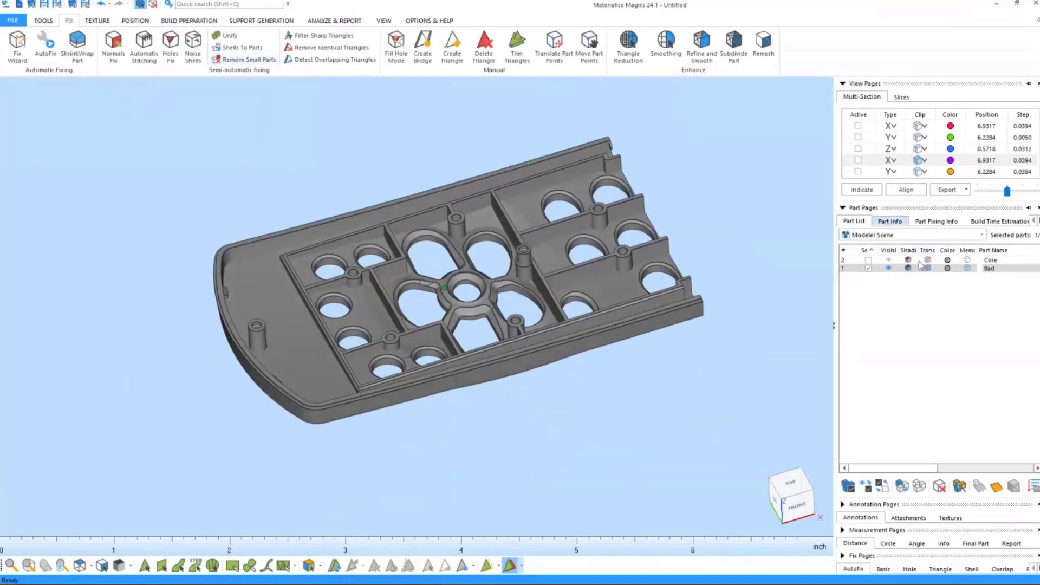
click(891, 224)
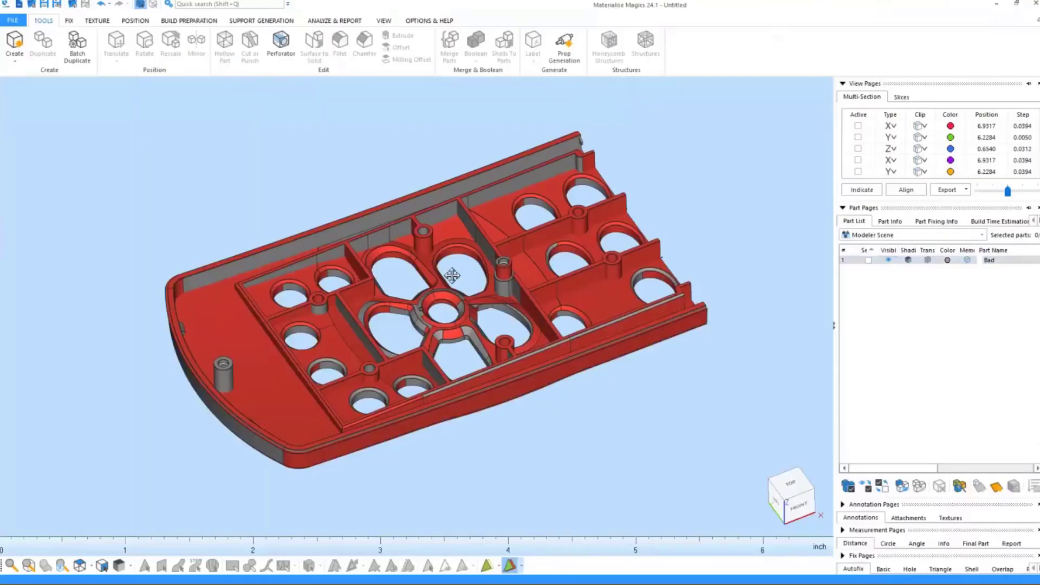
Step: Select the unrepaired Bad part in the scene for fixing
right_drag(417, 287, 429, 265)
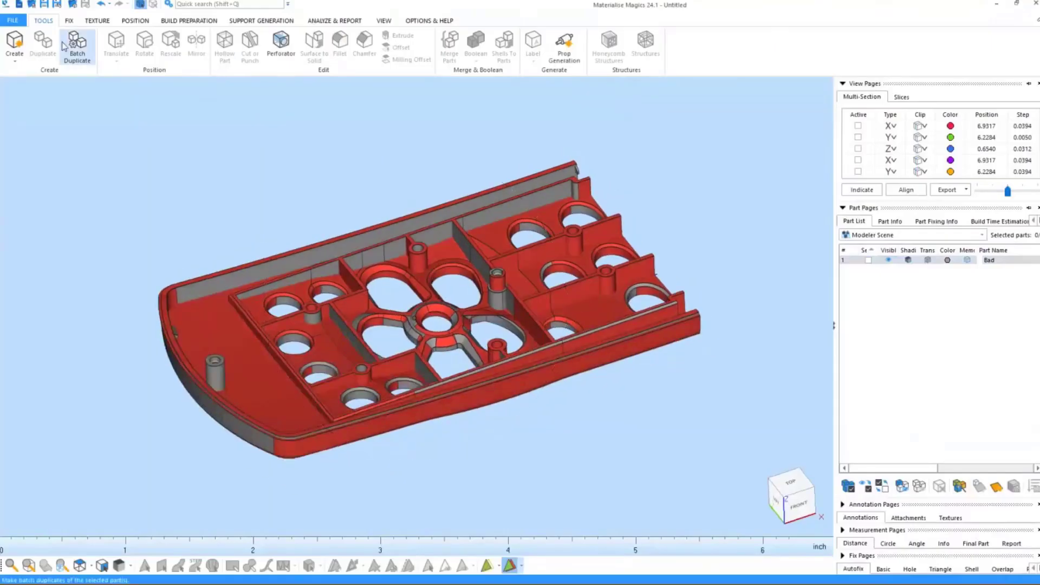
click(69, 21)
click(321, 253)
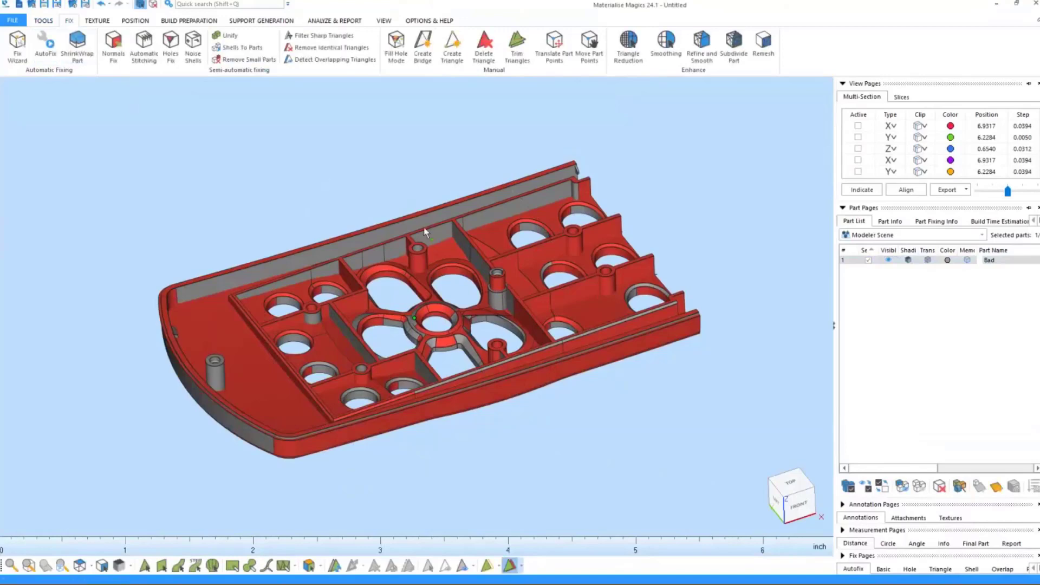
Step: Examine the repaired floor surfaces around the oval openings and bosses for leftover irregular edges
middle_drag(454, 251, 501, 232)
right_drag(500, 257, 565, 256)
scroll(572, 179, up, 5)
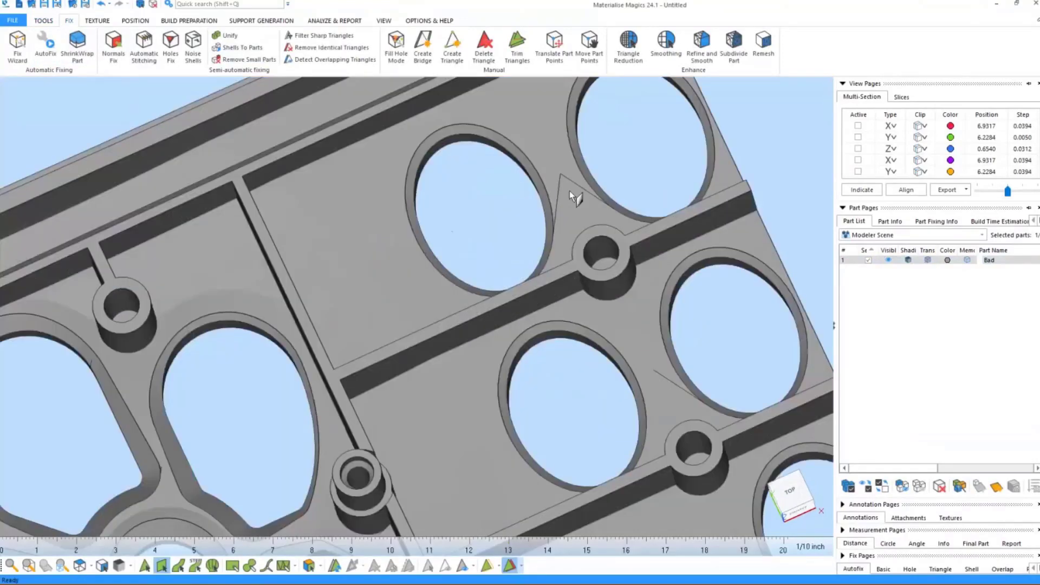
scroll(569, 191, down, 4)
right_drag(570, 193, 520, 260)
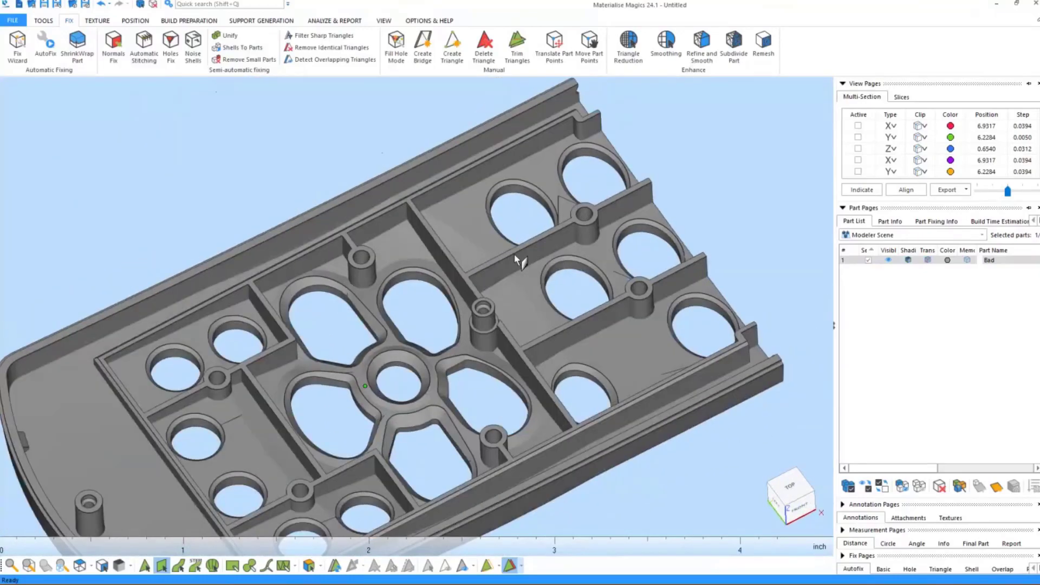
scroll(397, 274, up, 3)
scroll(408, 248, down, 4)
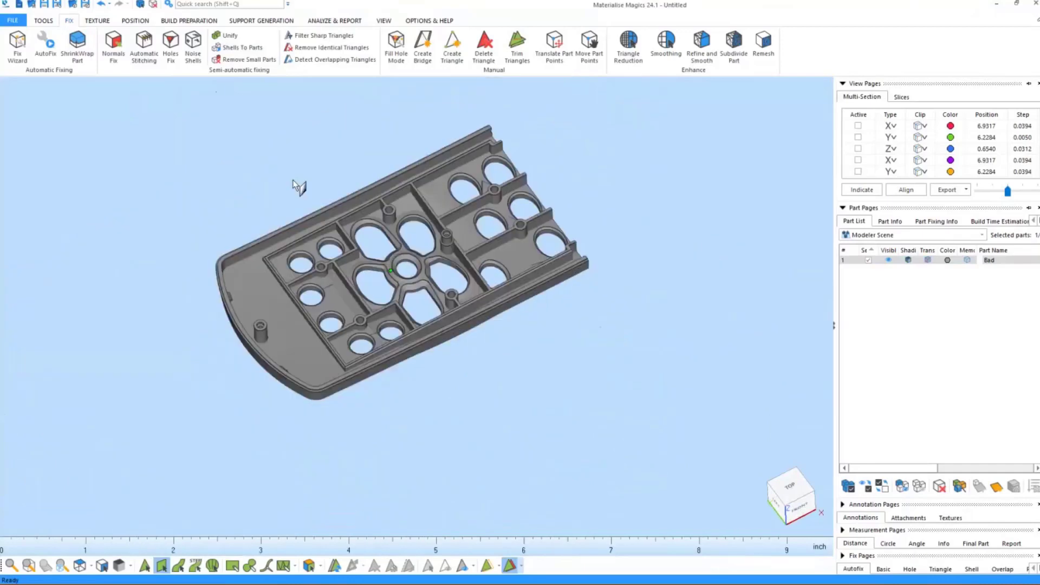
Step: ShrinkWrap the Bad part globally with a 0.0100 inch sample interval and 0.0000 inch gap fill
click(78, 46)
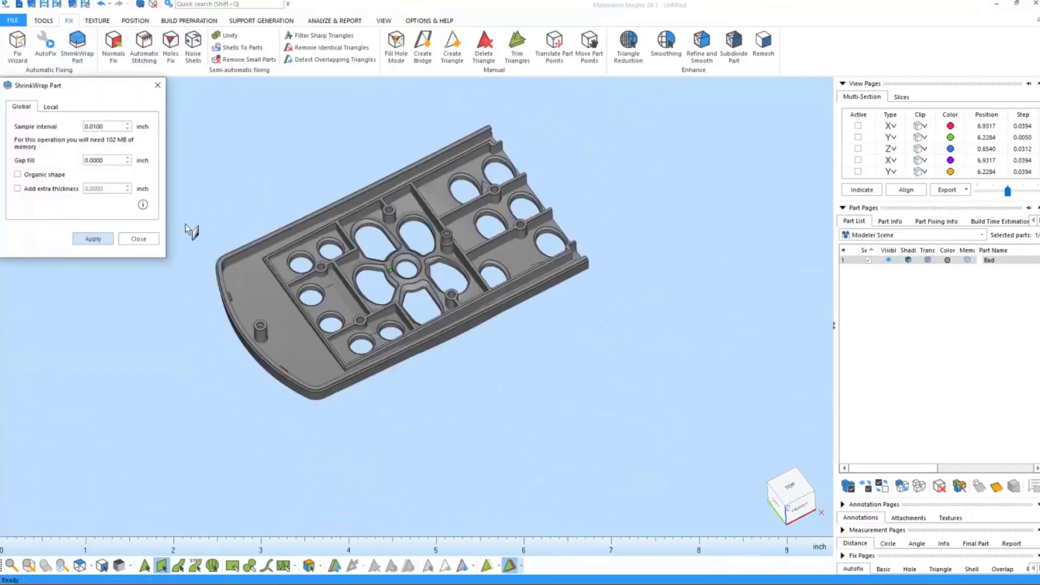
click(95, 241)
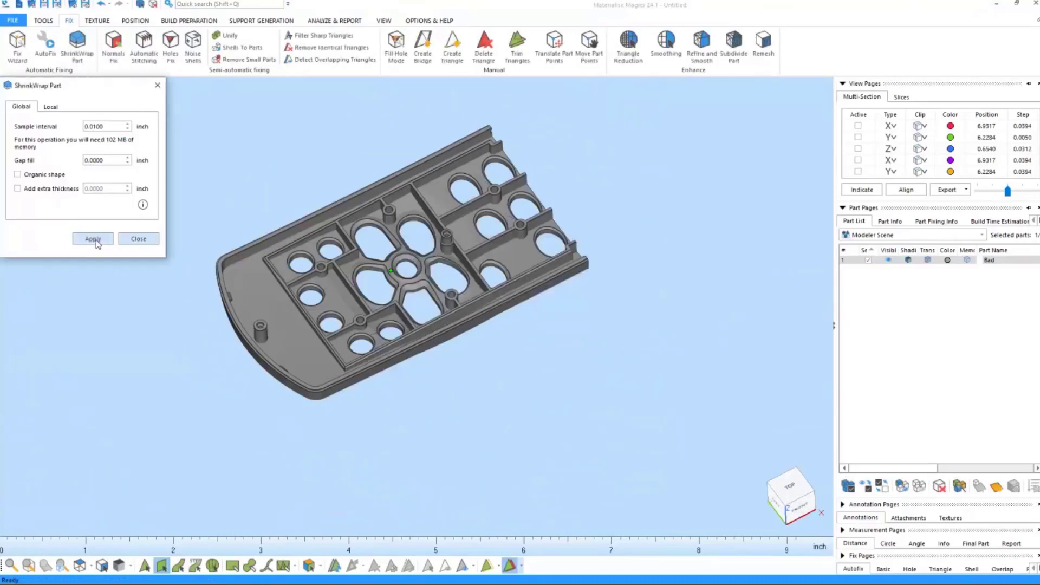
Step: Examine the shrink-wrapped part's floor, ribs, bosses and openings from several angles
click(138, 239)
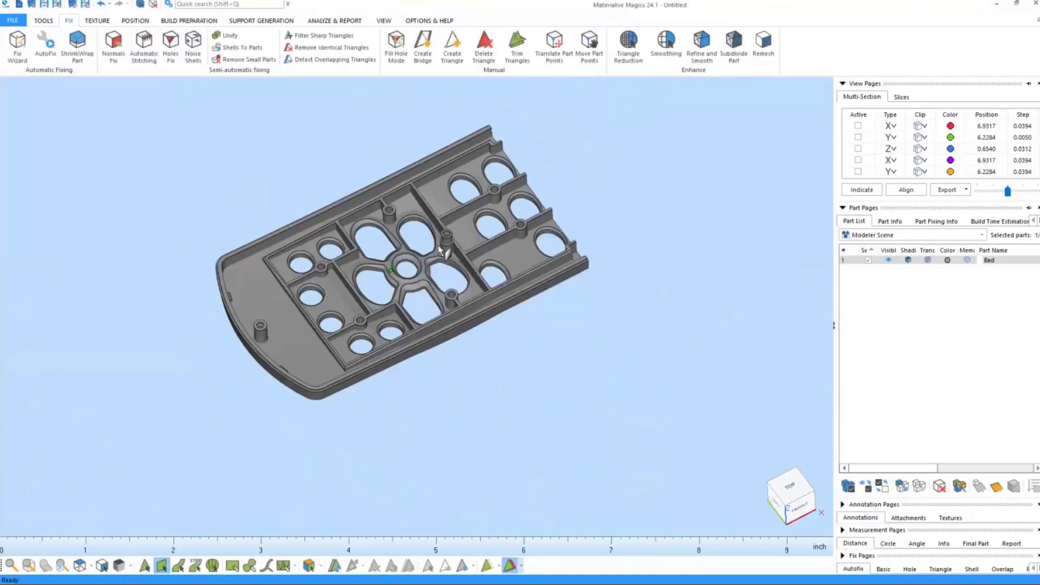
middle_drag(428, 238, 450, 248)
right_drag(450, 248, 440, 239)
middle_drag(440, 239, 465, 269)
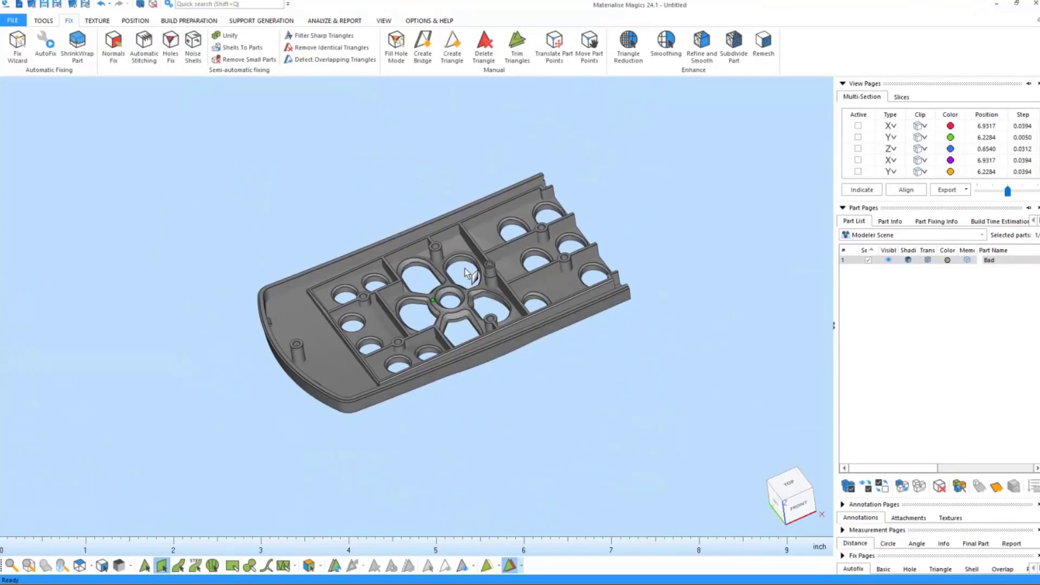
middle_drag(467, 274, 468, 315)
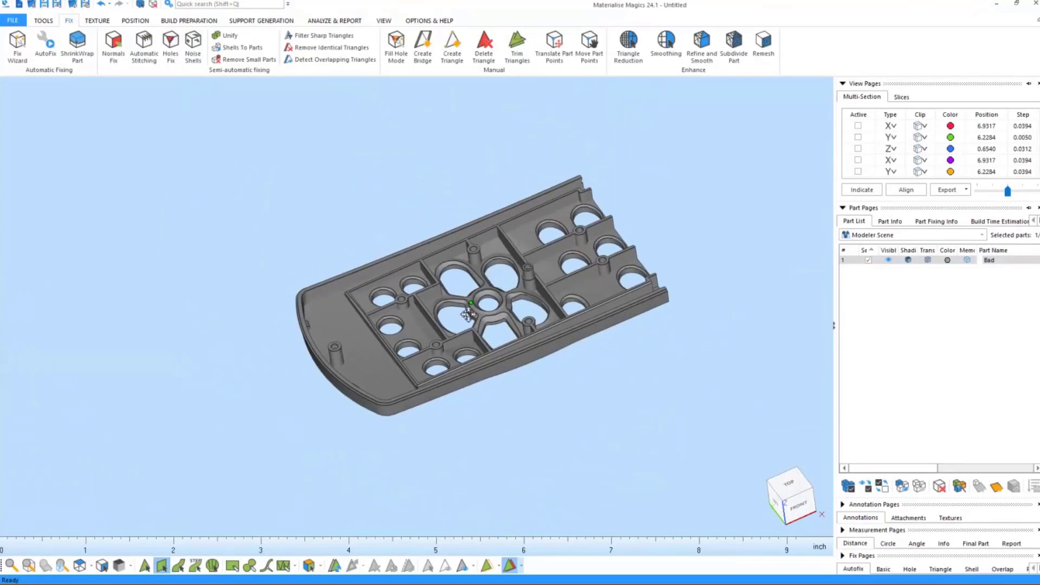
right_drag(468, 314, 471, 289)
middle_drag(471, 289, 403, 284)
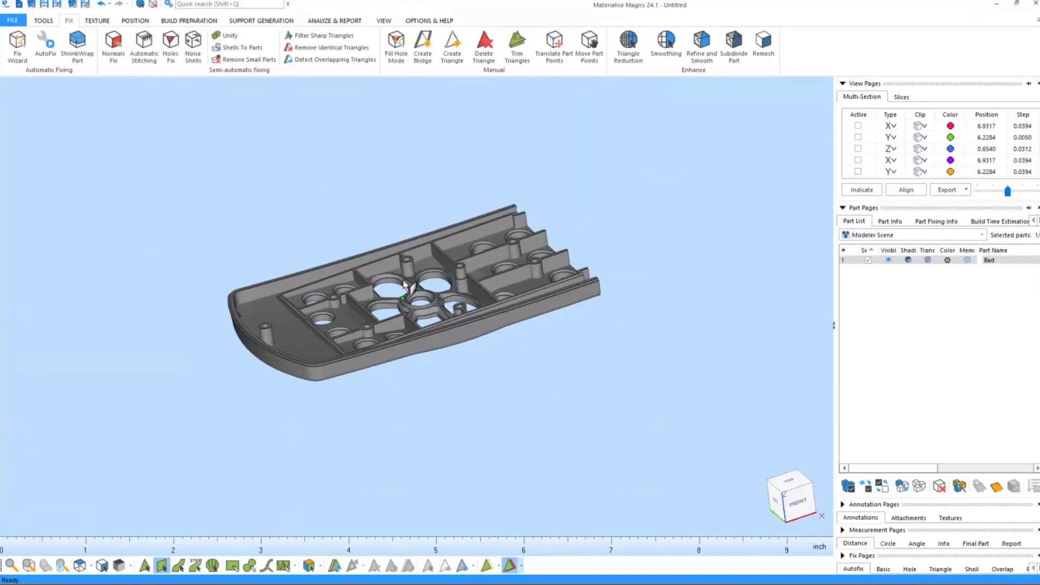
right_drag(404, 286, 413, 319)
middle_drag(413, 316, 422, 311)
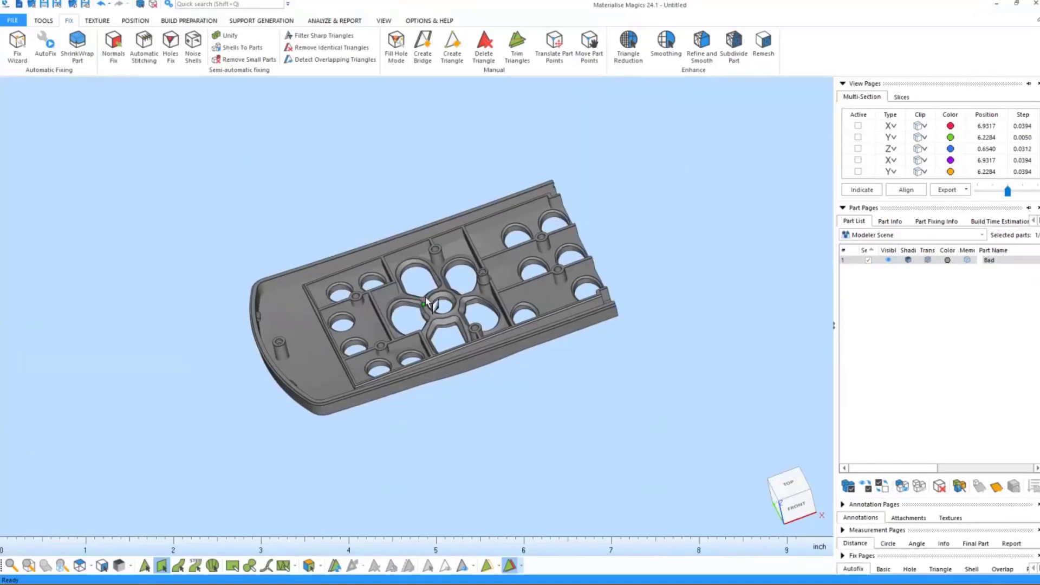
Step: Run a wall thickness analysis with gradient coloring from 0.0400 to 0.0600 inch and inspect the ribs and bosses
click(350, 22)
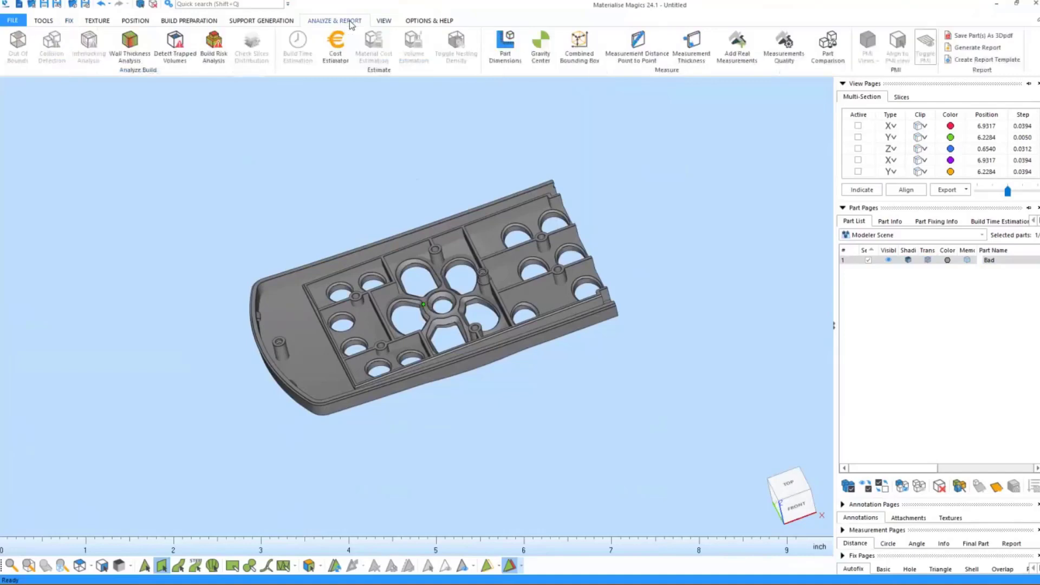
click(130, 46)
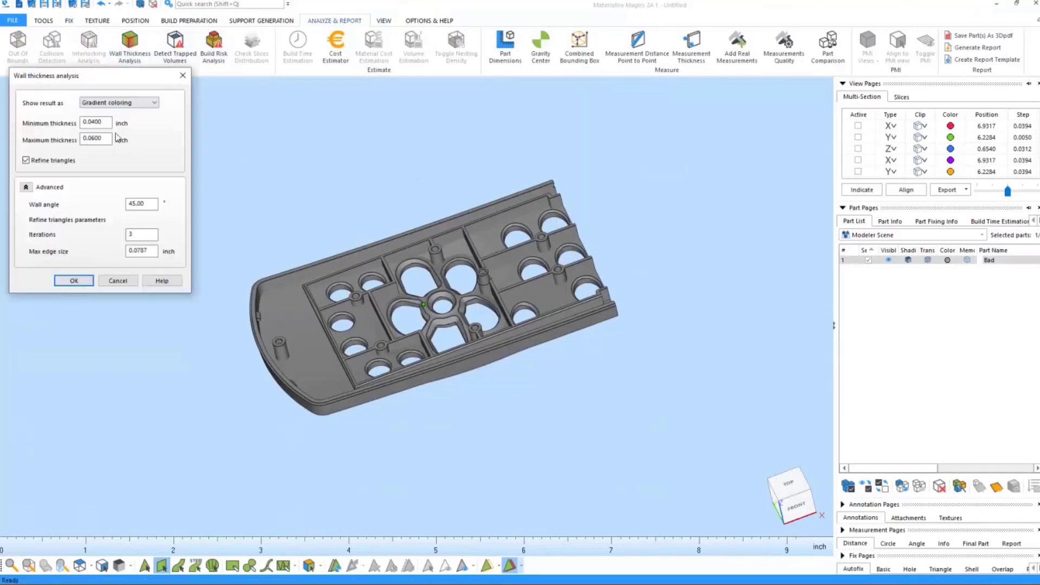
click(74, 280)
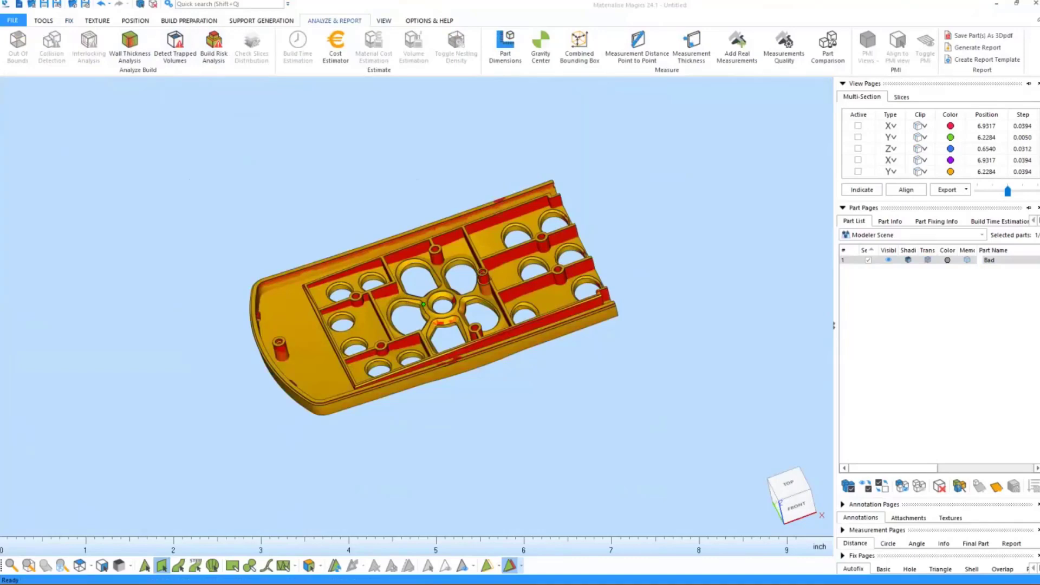
middle_drag(443, 300, 455, 317)
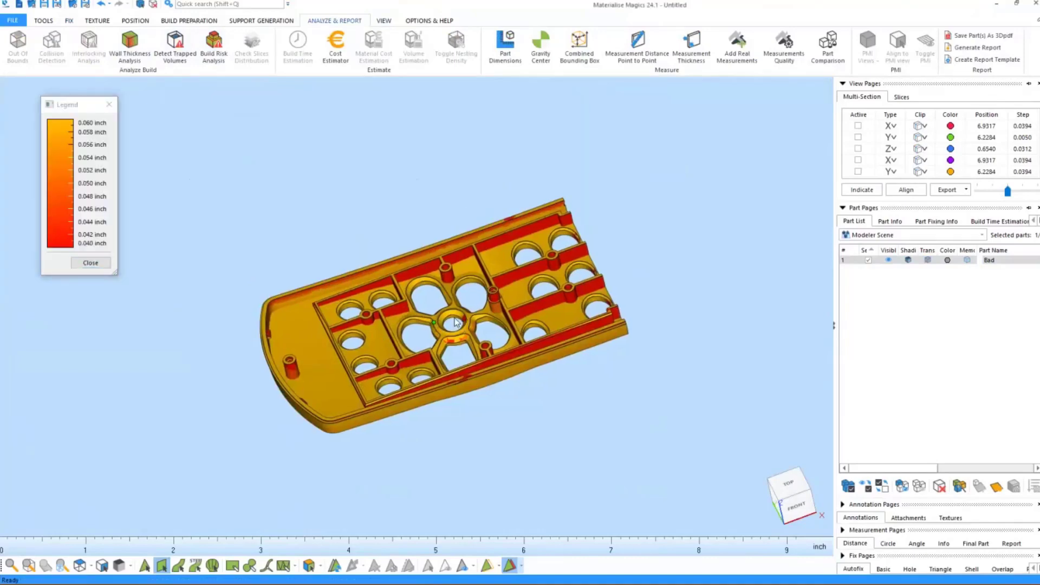
right_drag(456, 322, 465, 298)
scroll(473, 306, up, 6)
middle_drag(480, 304, 515, 291)
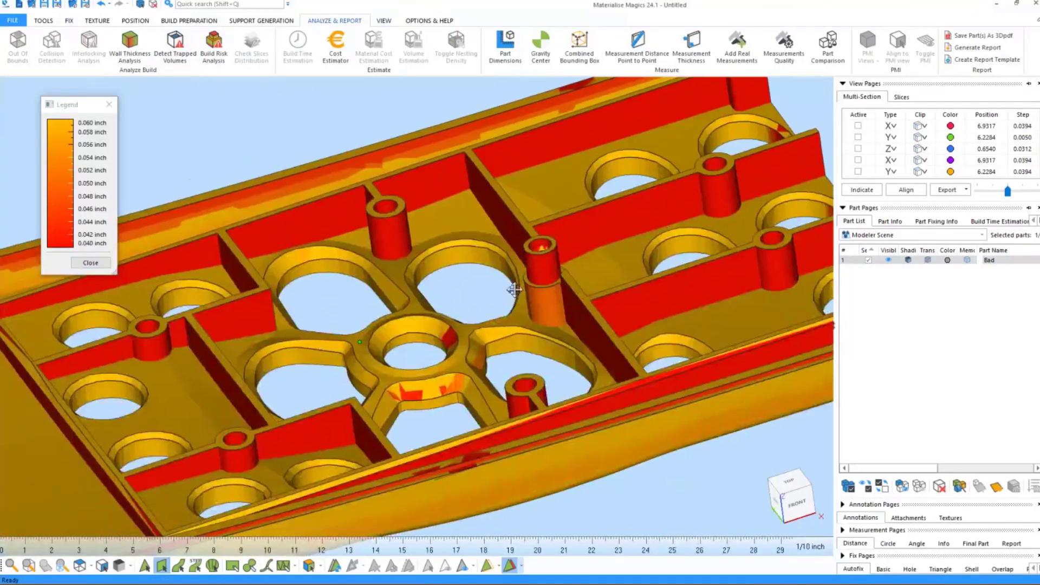
scroll(538, 283, down, 6)
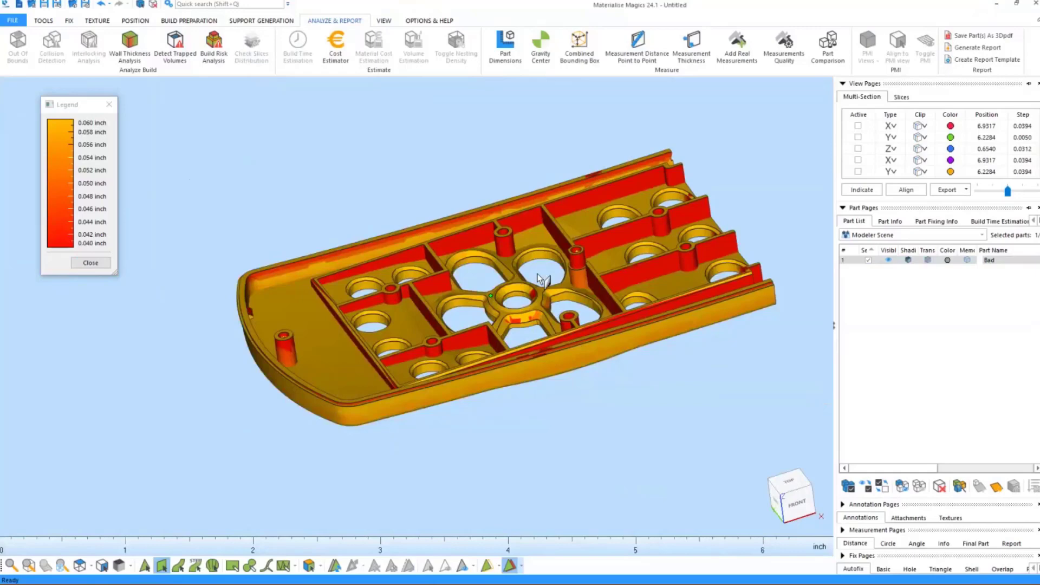
right_drag(511, 247, 499, 249)
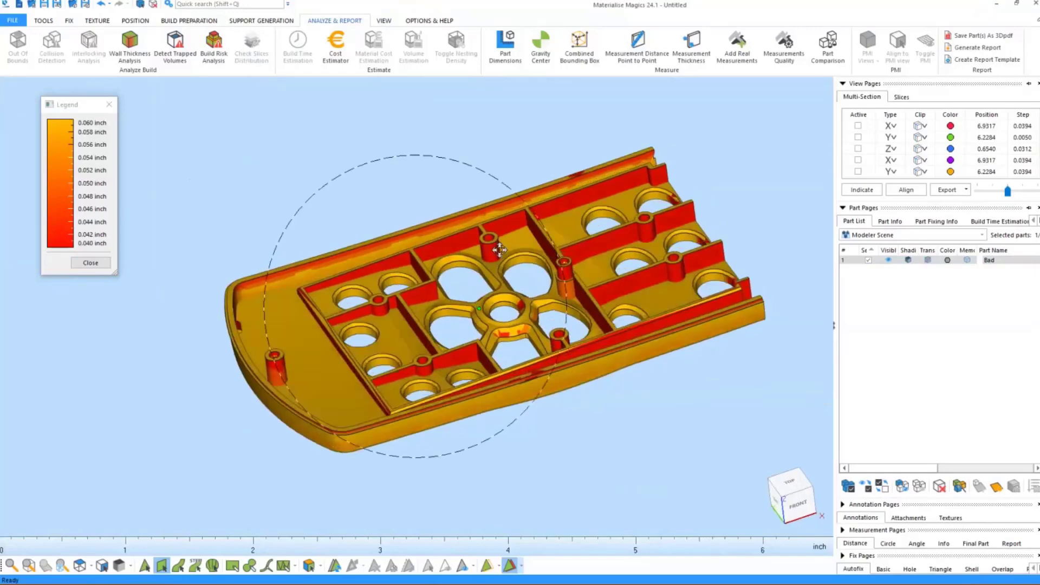
click(90, 263)
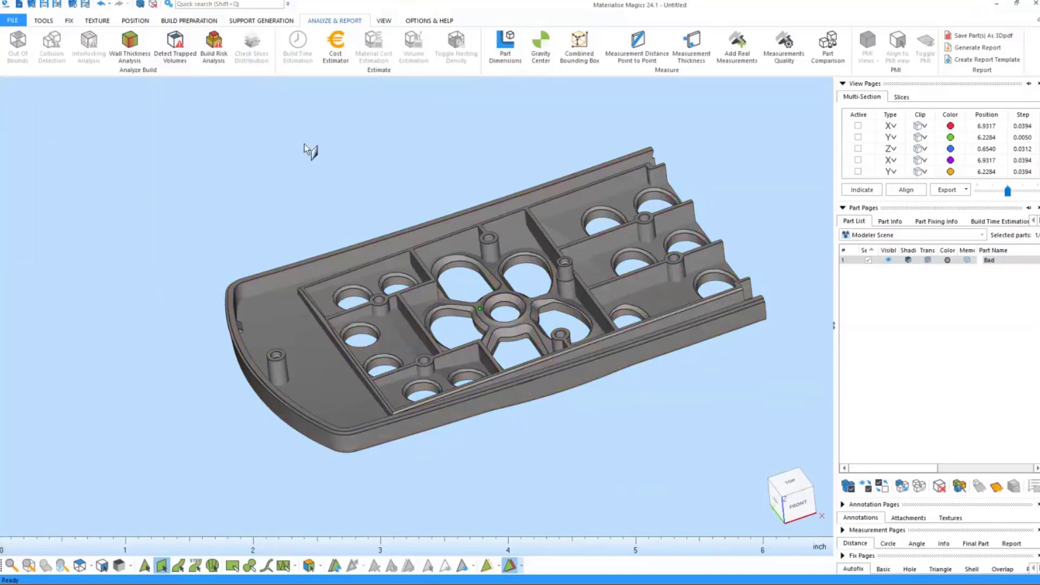
Step: Extrude the four inner face segments of the long rib beside the far side wall by 0.02 inch, adding triangles
click(69, 22)
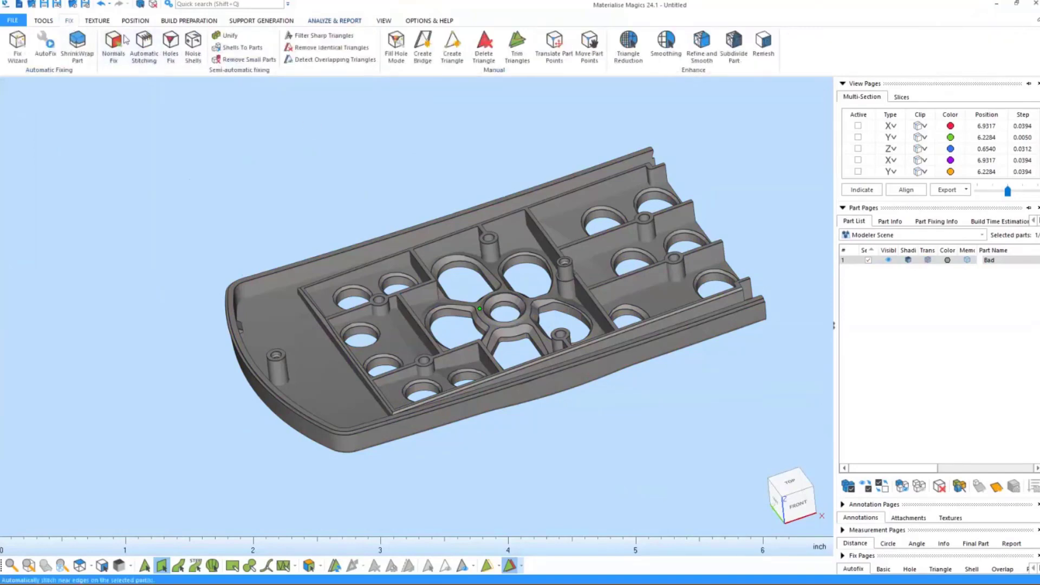
click(44, 22)
middle_drag(421, 251, 419, 277)
right_drag(425, 284, 426, 276)
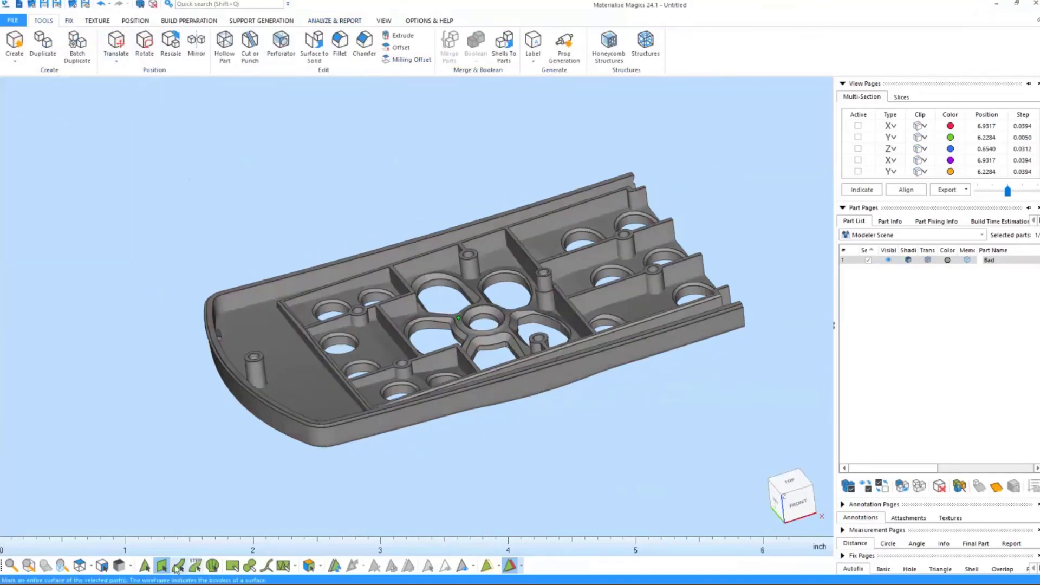
click(365, 288)
click(418, 272)
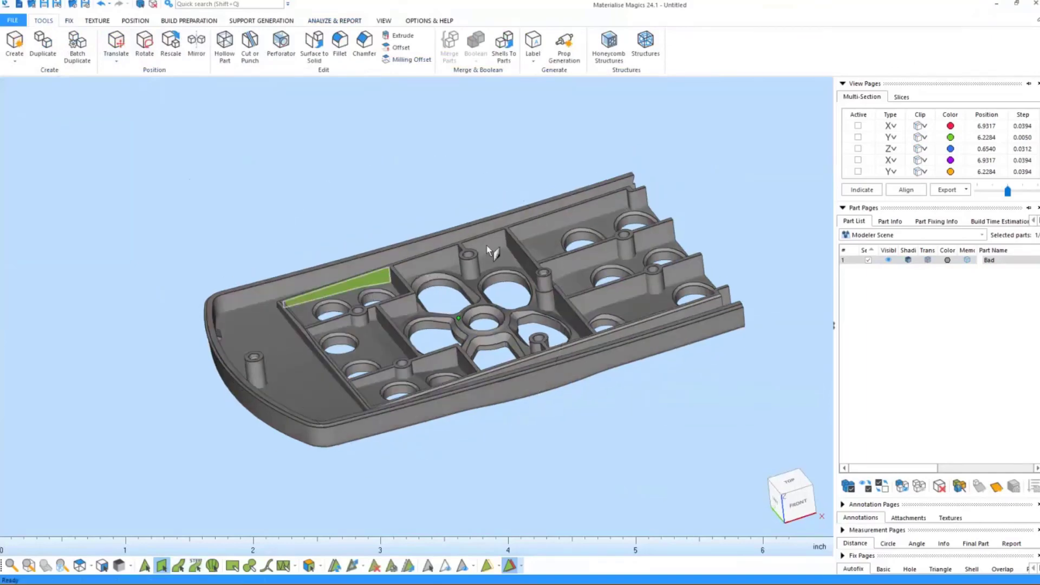
click(487, 247)
click(546, 223)
scroll(528, 269, up, 5)
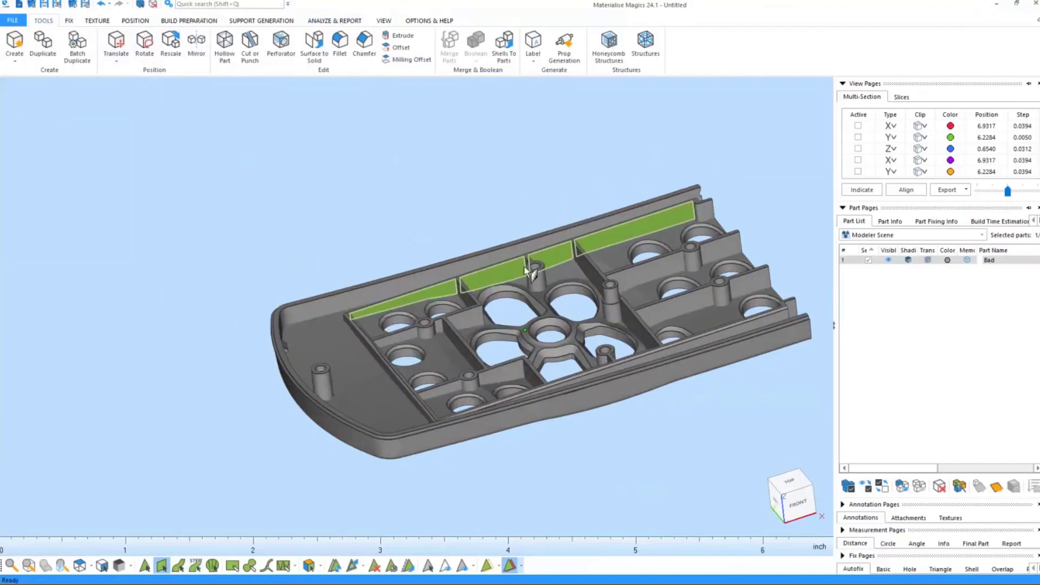
scroll(525, 266, down, 2)
middle_drag(554, 277, 531, 250)
right_drag(542, 259, 535, 286)
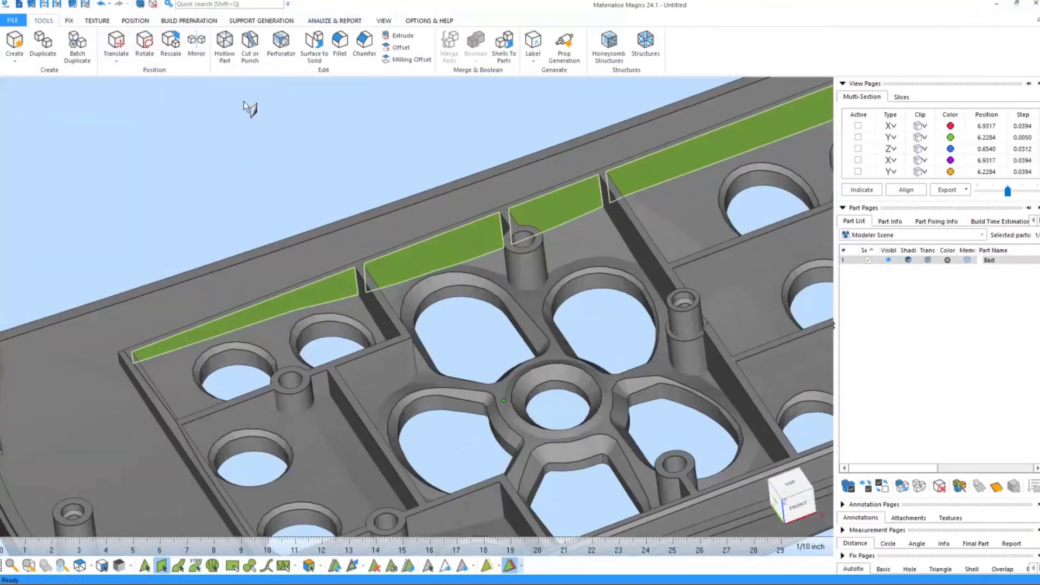
click(403, 35)
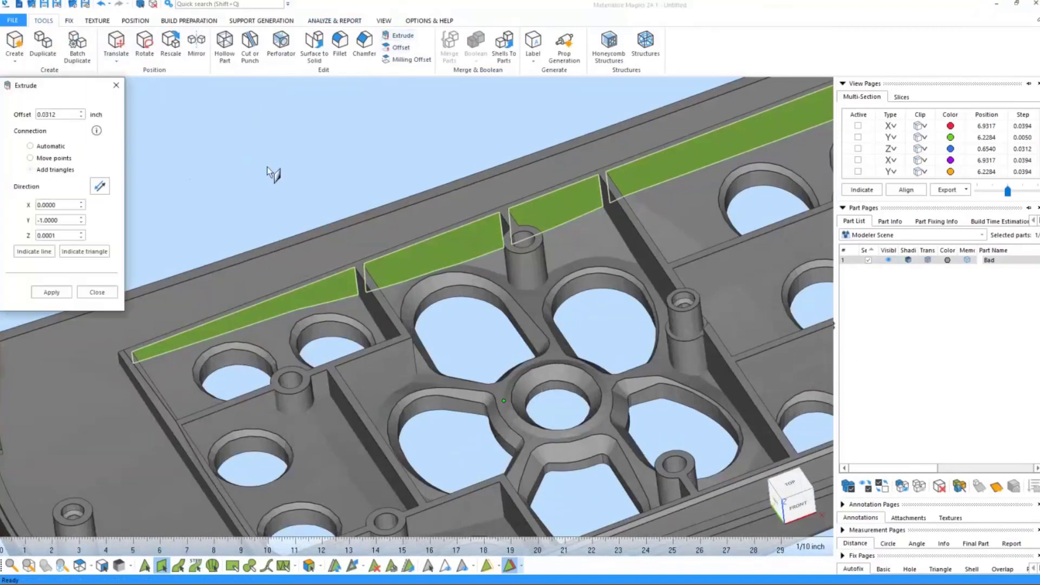
drag(55, 113, 24, 114)
text(.02)
click(51, 292)
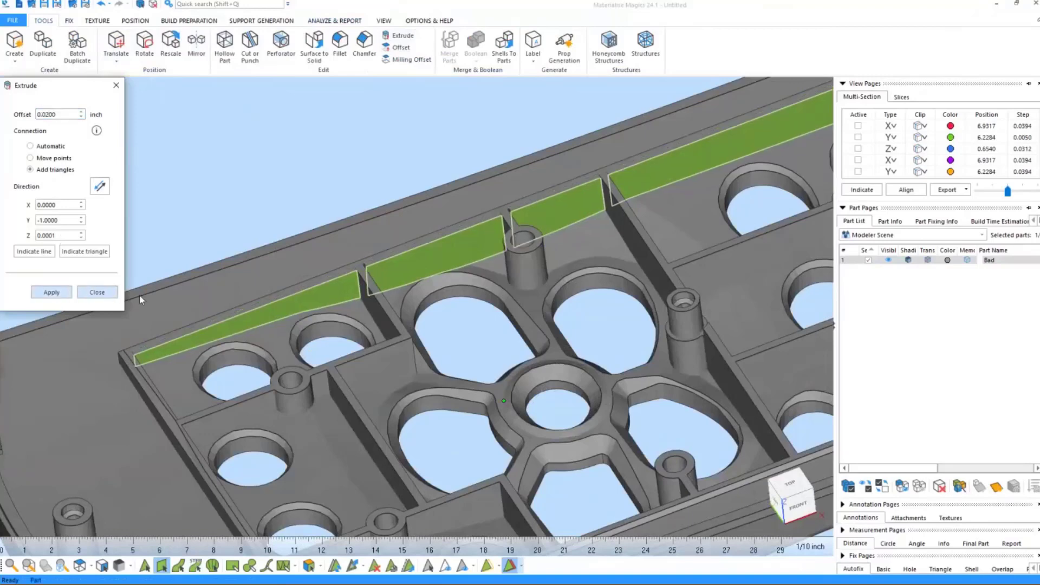
mouse_move(473, 242)
right_down()
mouse_move(471, 251)
mouse_move(499, 233)
mouse_move(487, 238)
right_up()
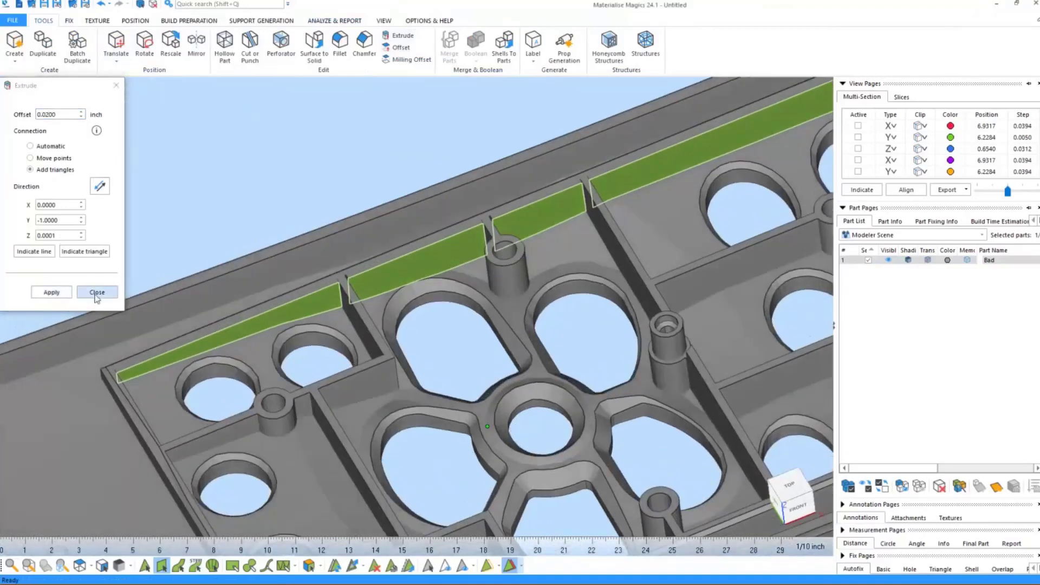
click(97, 292)
Step: ShrinkWrap the thickened part globally with a 0.0100 inch sample interval and 0.0000 inch gap fill
click(68, 21)
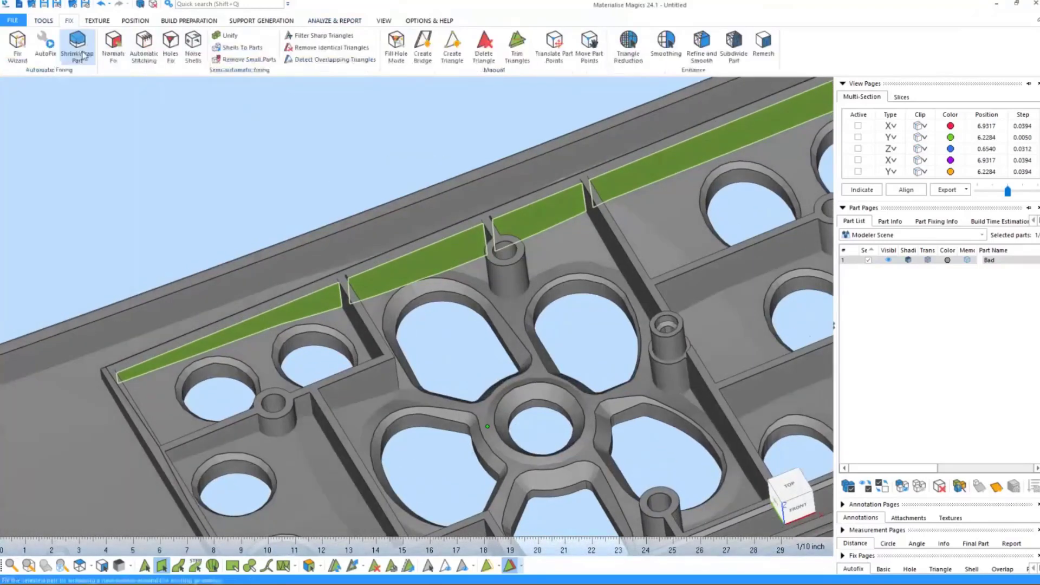
click(77, 43)
click(109, 239)
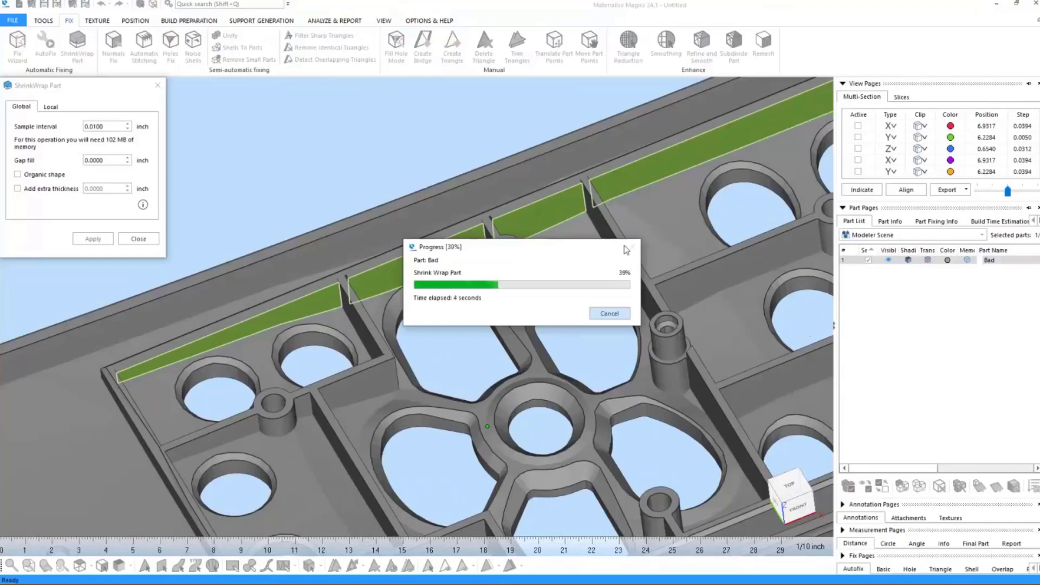
click(132, 239)
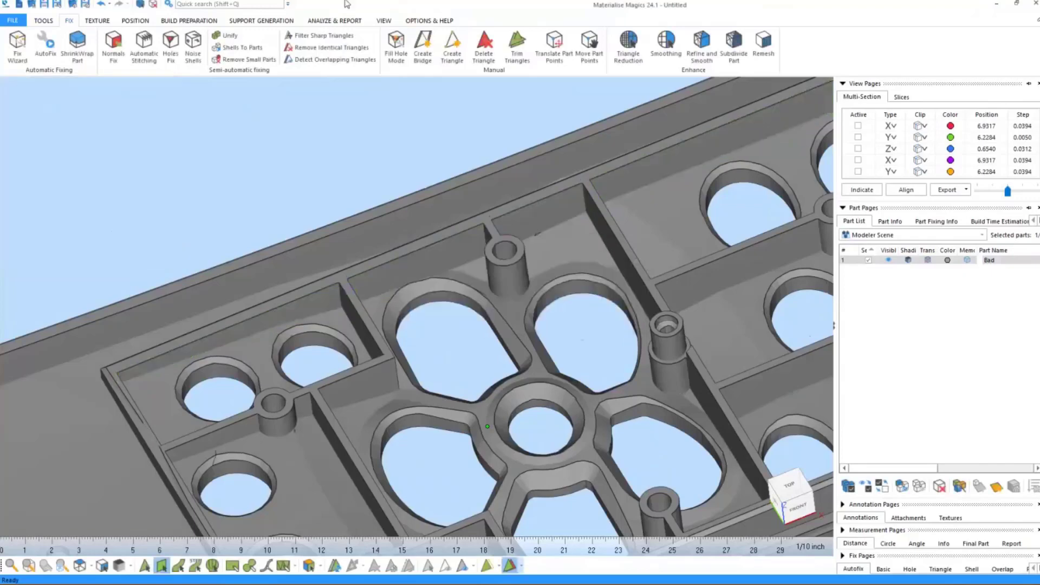
Step: Rerun the wall thickness analysis and examine the extruded rib segments in the thickness coloring
click(336, 21)
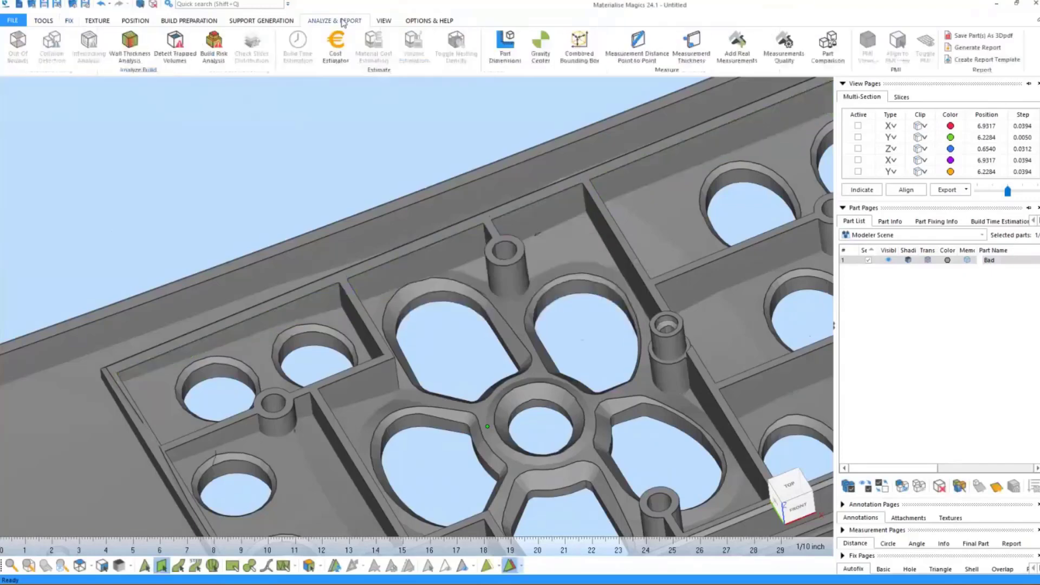
click(130, 48)
click(73, 281)
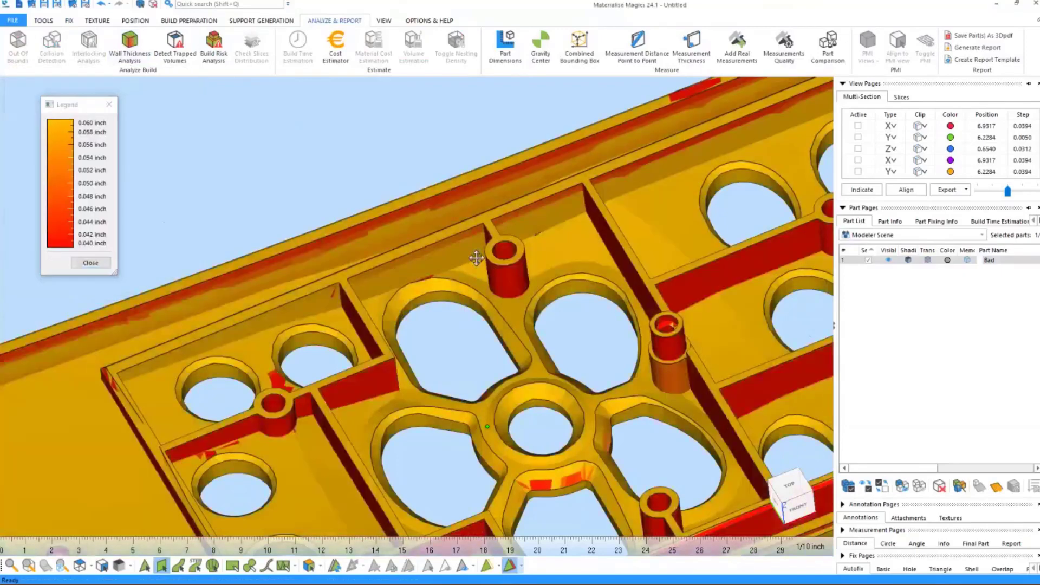
right_drag(476, 259, 472, 206)
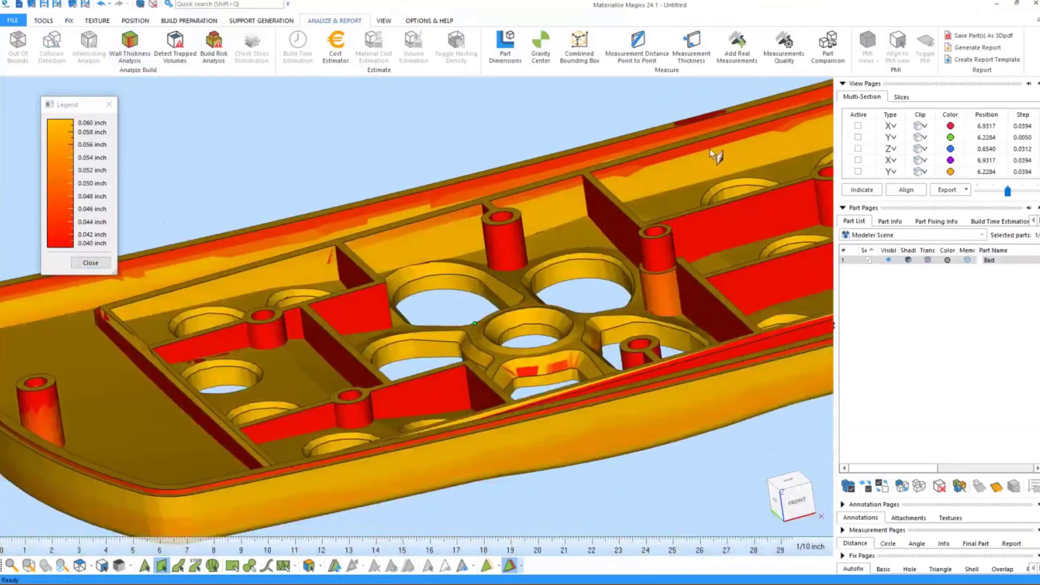
middle_drag(651, 192, 505, 222)
right_drag(505, 222, 512, 202)
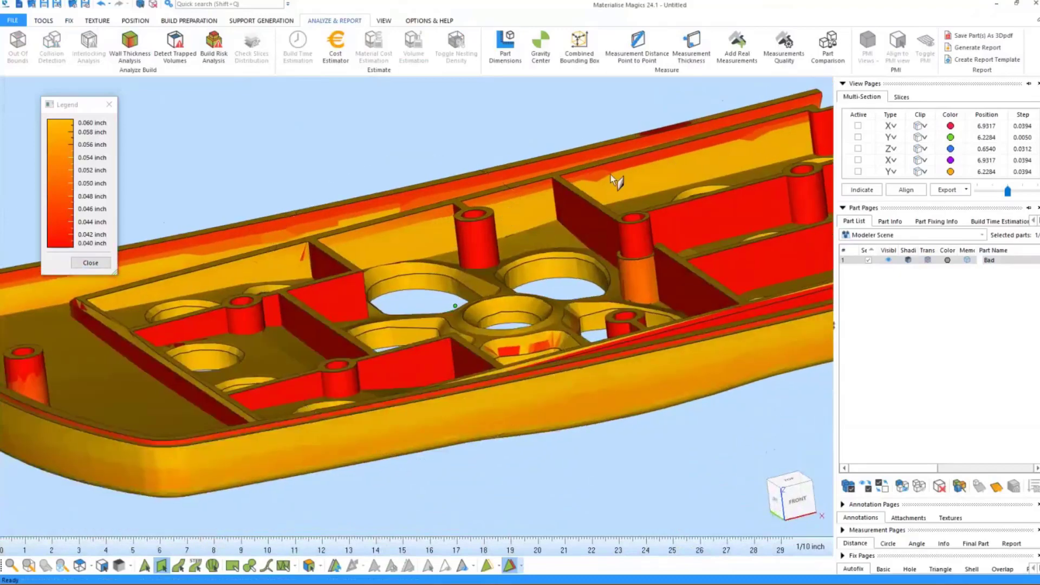
middle_drag(461, 211, 477, 214)
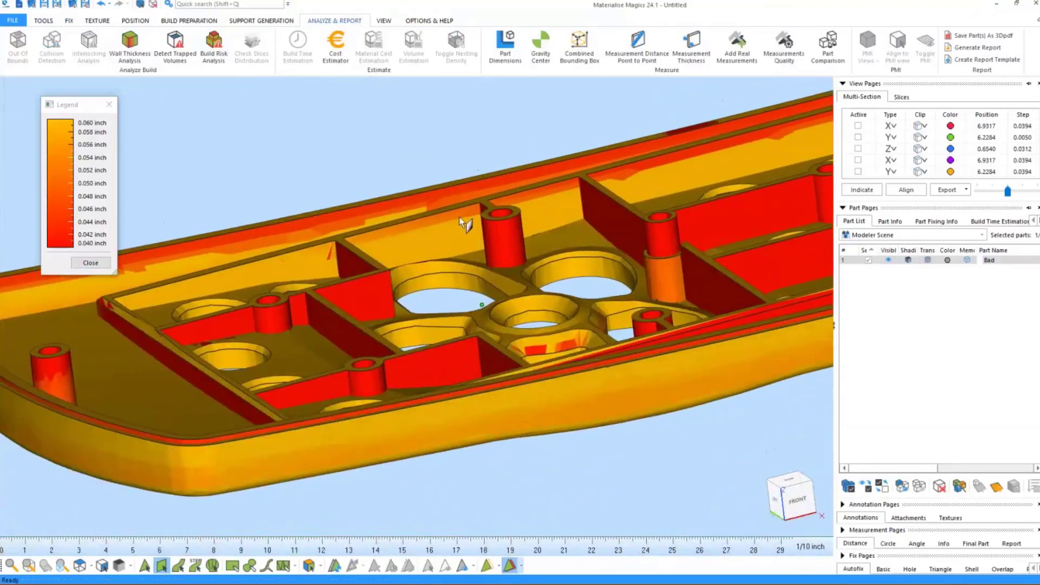
right_drag(437, 223, 428, 205)
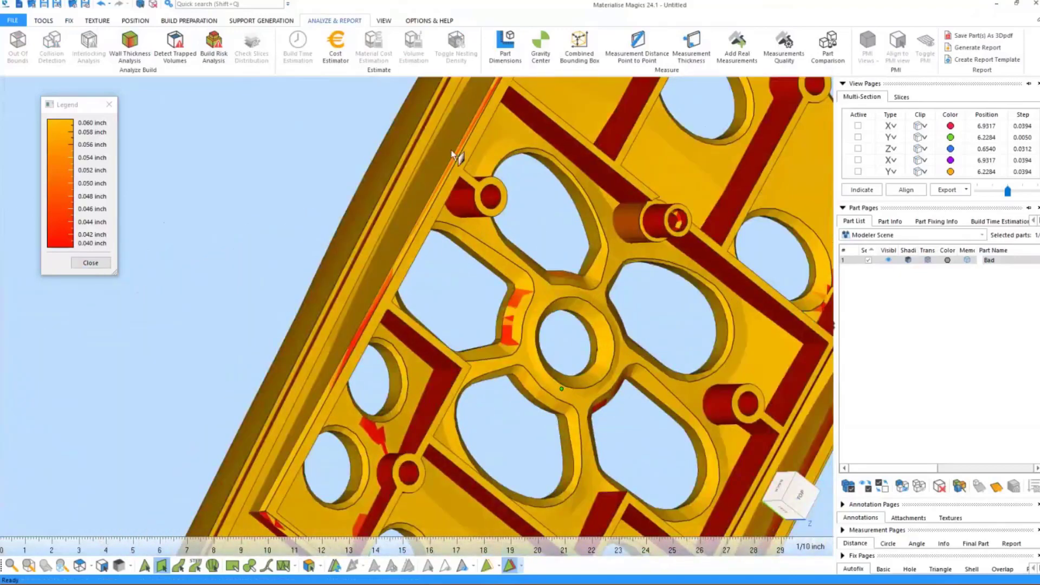
right_drag(455, 156, 337, 116)
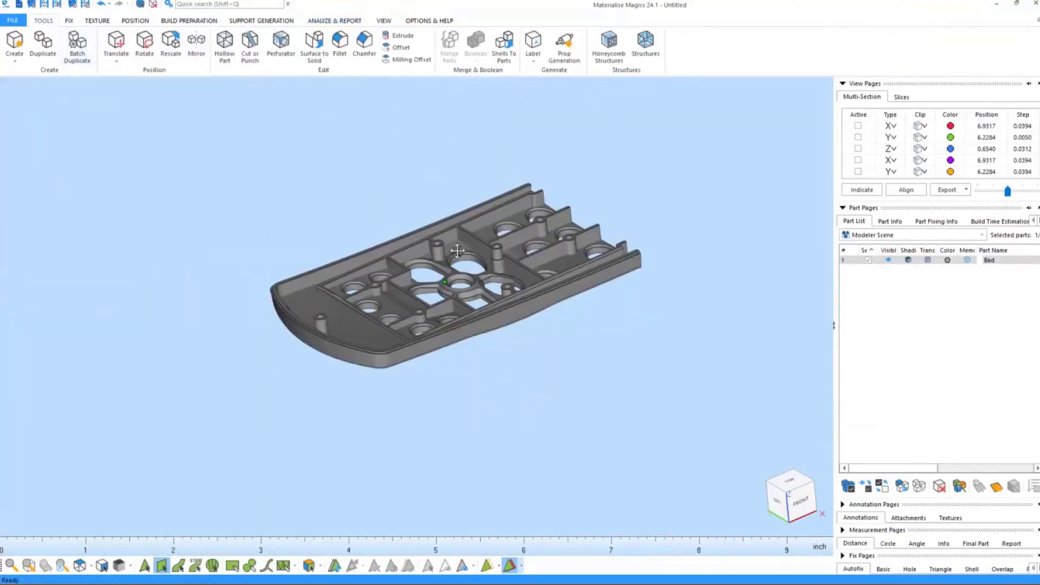
Step: Hide the Bad part in the modeler scene
middle_drag(457, 250, 515, 242)
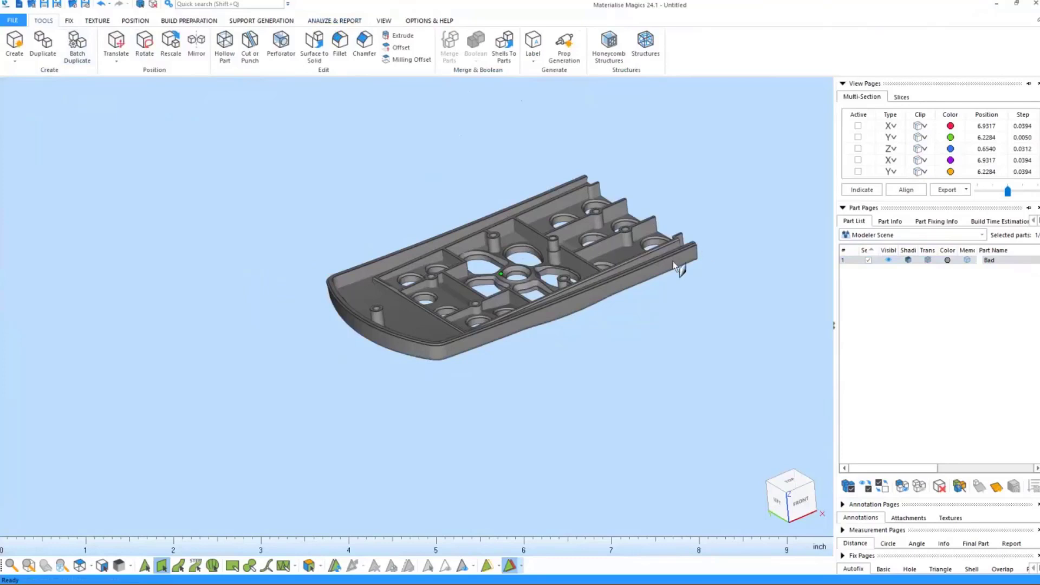
middle_drag(532, 242, 530, 252)
right_drag(530, 252, 530, 270)
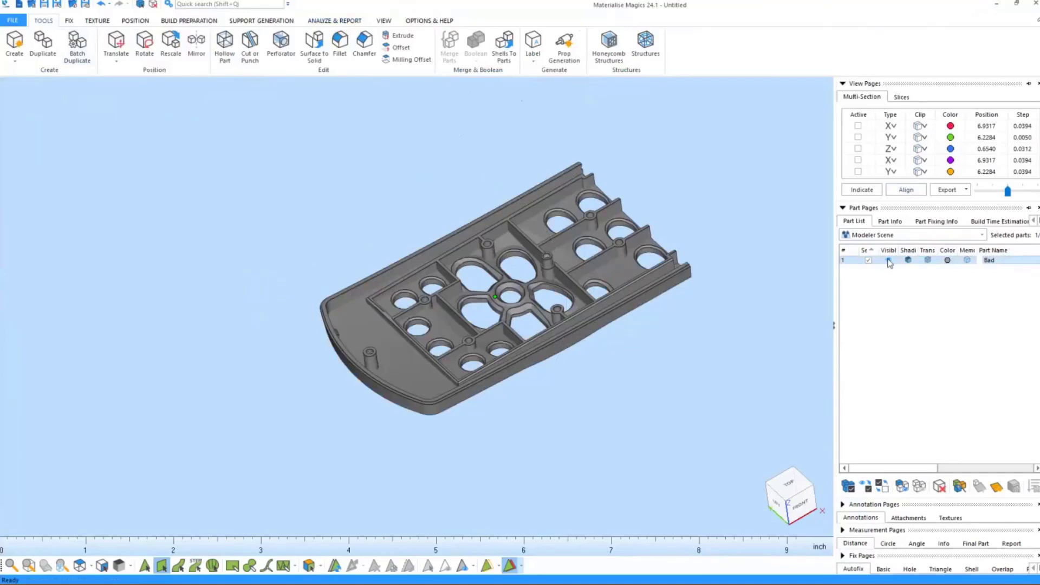
click(888, 260)
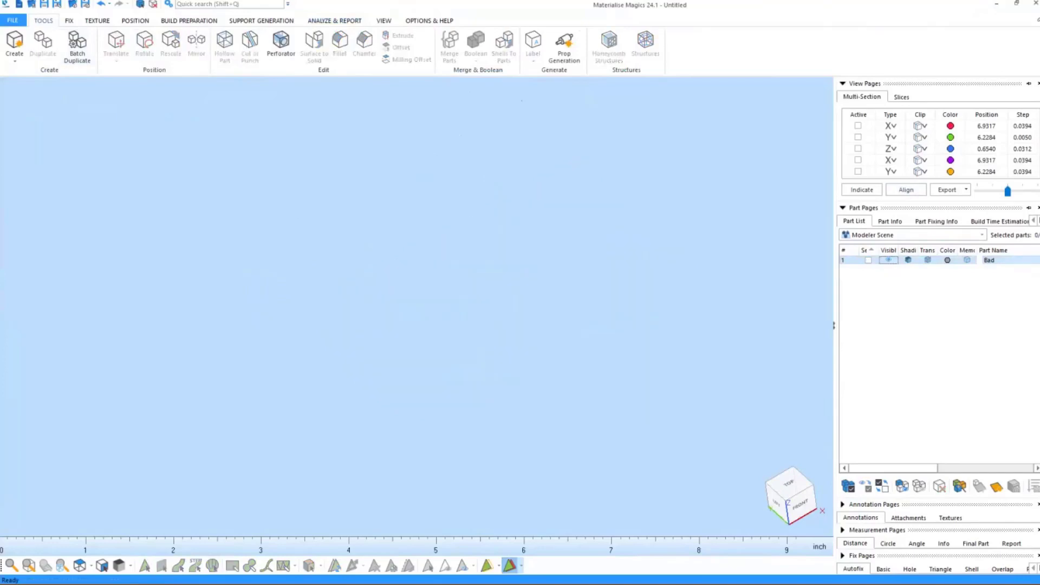
key(alt+Tab)
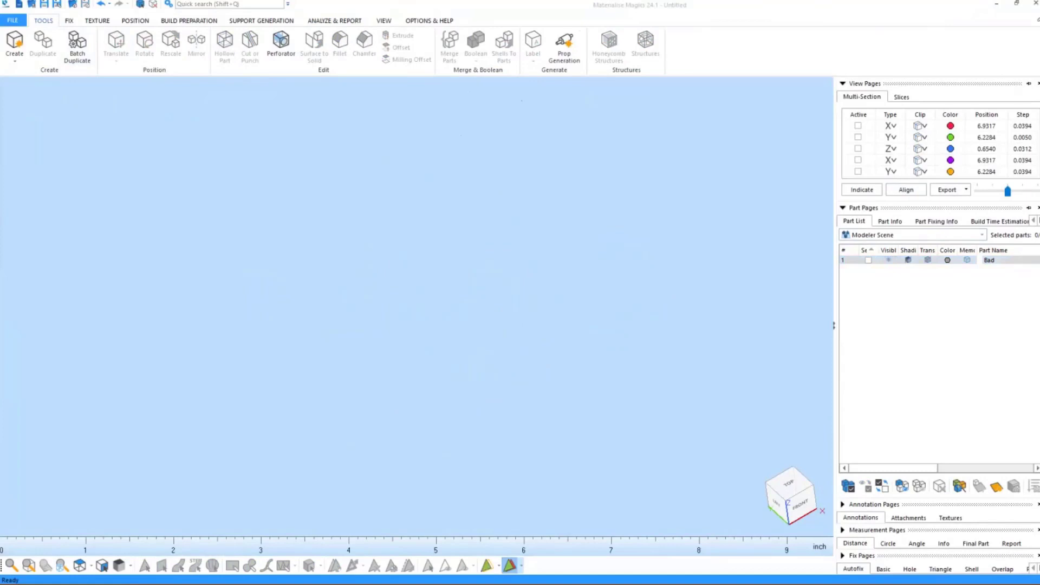
Step: Load the Core part into the modeler scene and look over the curved tube from several angles
drag(0, 348, 297, 308)
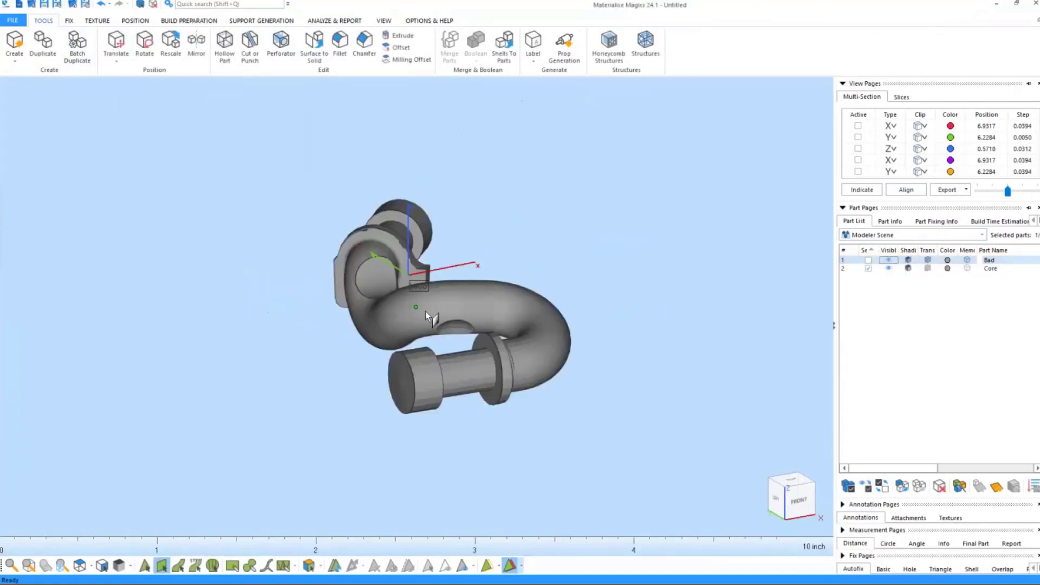
middle_drag(424, 311, 449, 296)
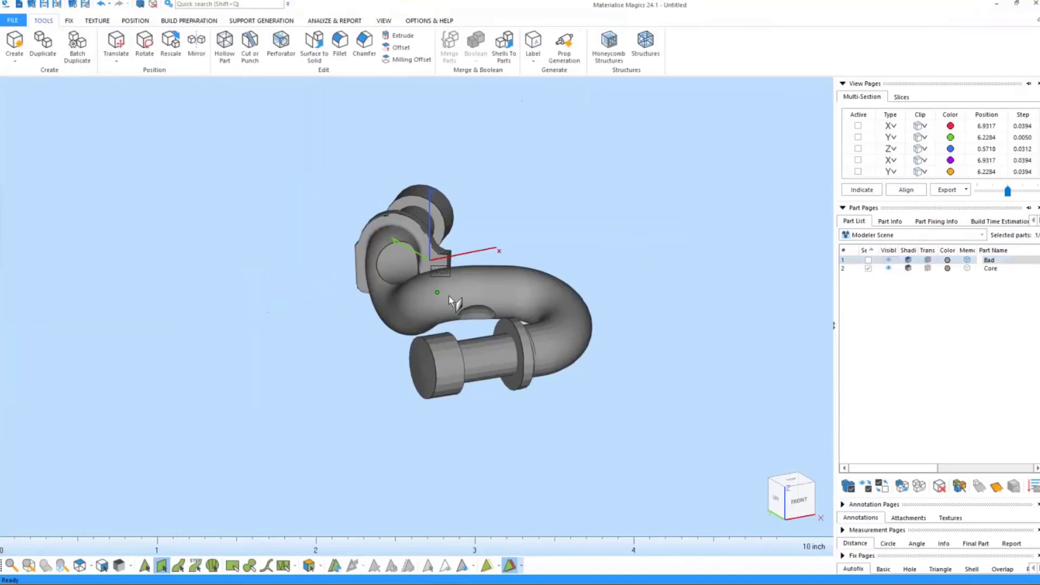
right_drag(449, 296, 509, 331)
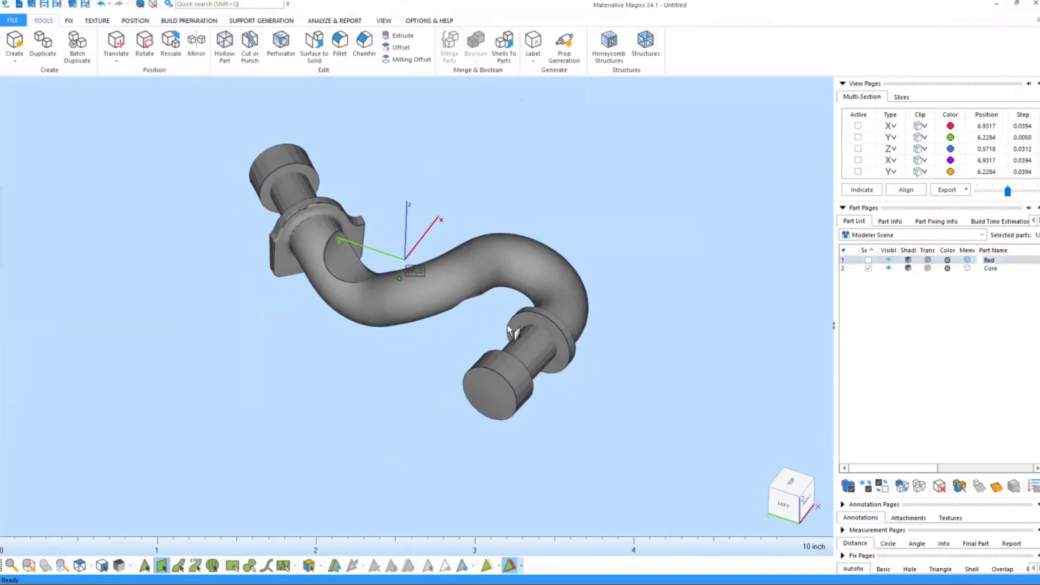
middle_drag(438, 247, 461, 264)
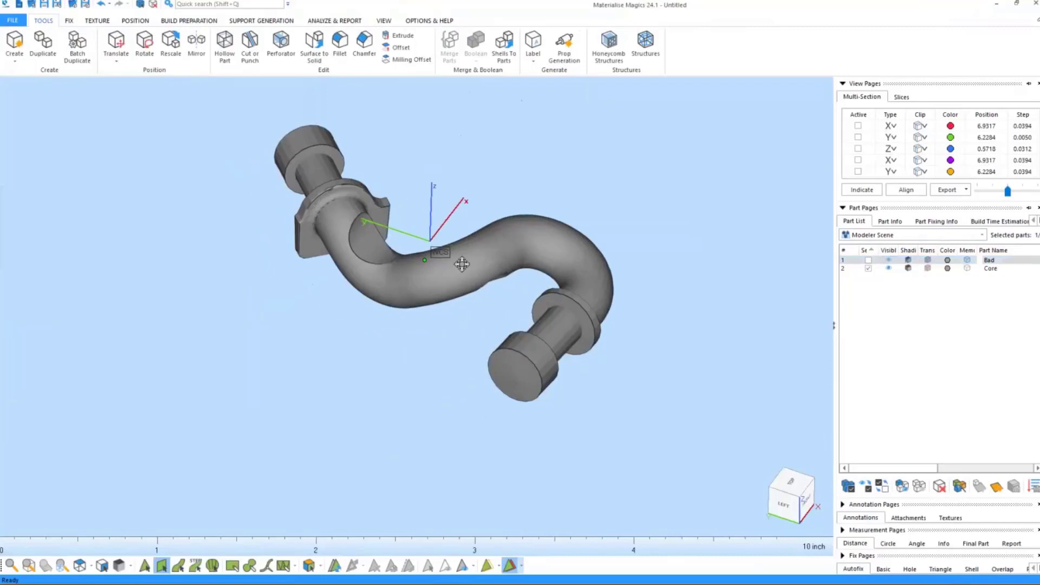
right_drag(462, 264, 474, 229)
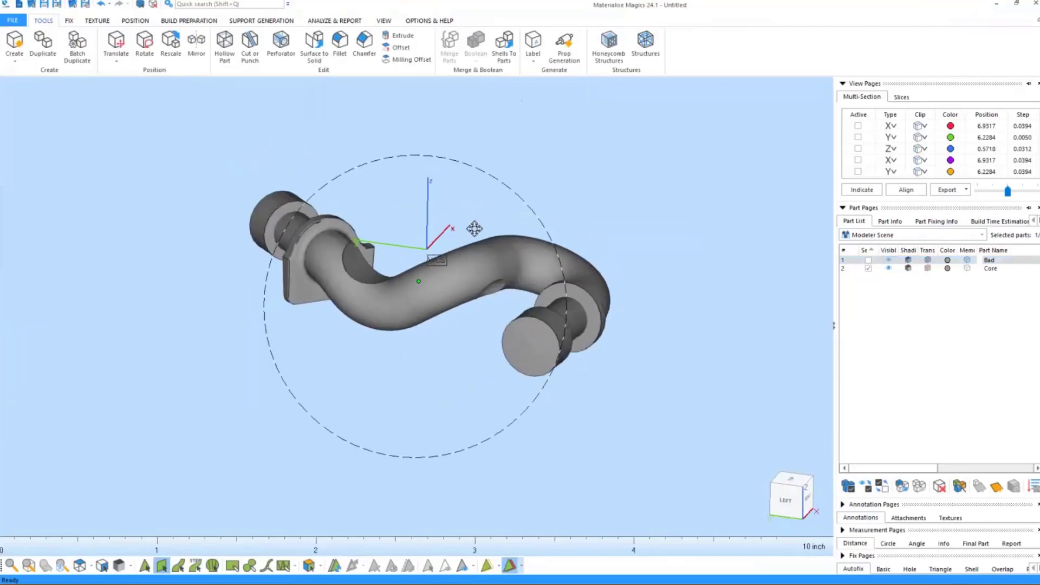
middle_drag(475, 229, 389, 270)
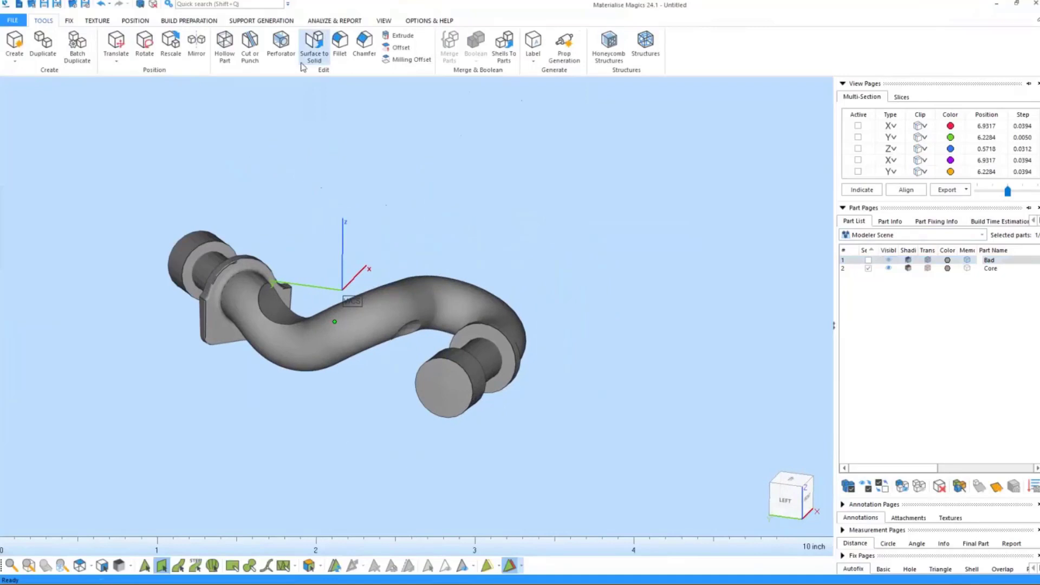
Step: Start hollowing the Core part as a shell and mark the flat circular end face beside the nearer flange as the opening
click(225, 46)
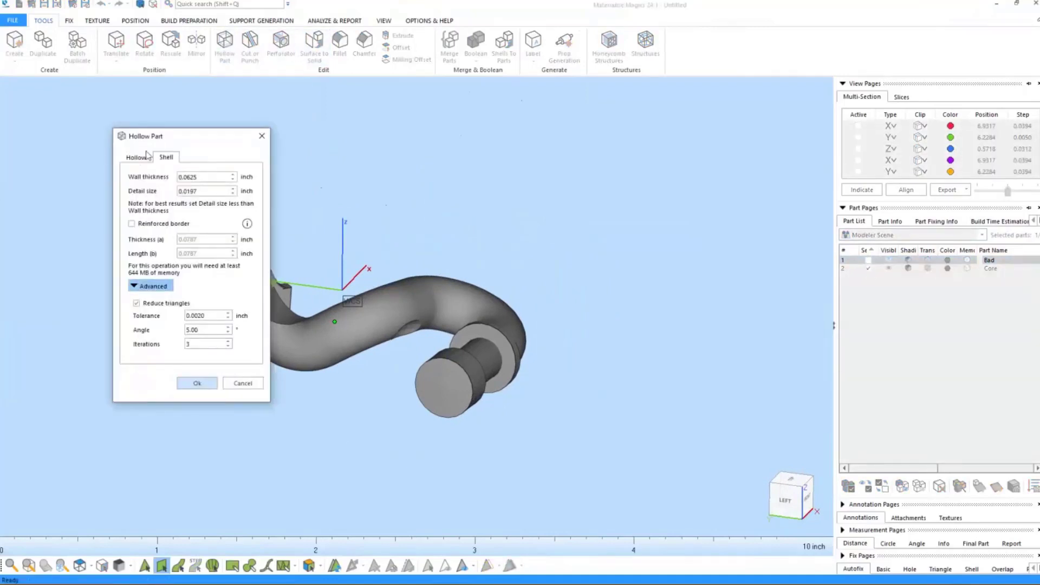
right_drag(347, 304, 496, 268)
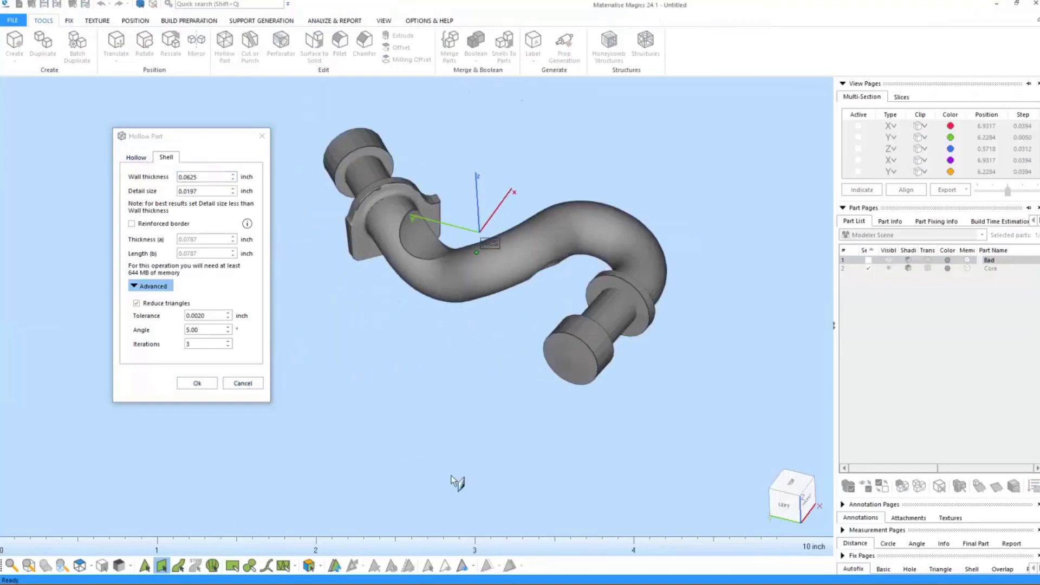
click(572, 357)
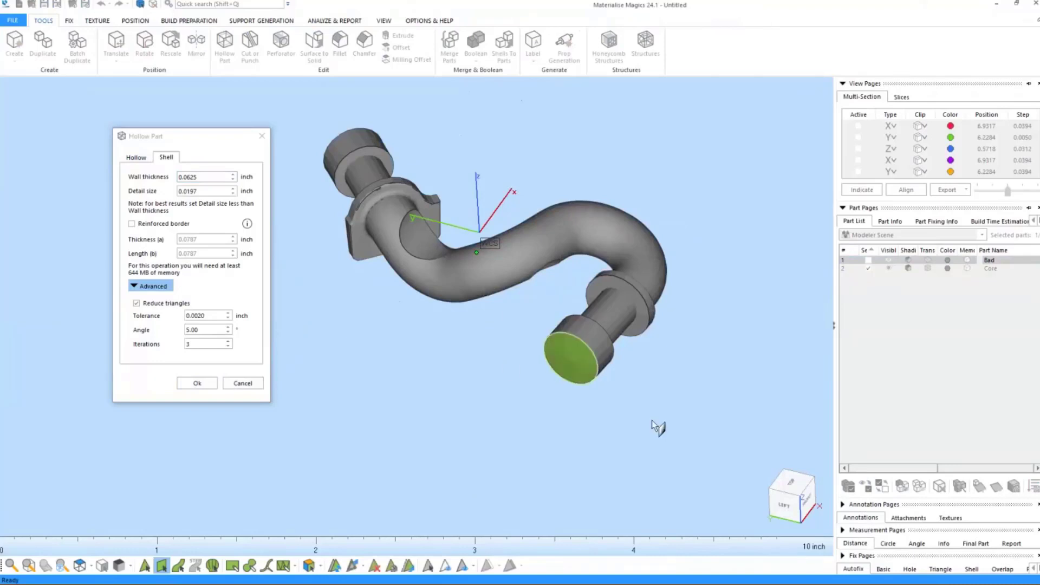
right_drag(483, 320, 495, 346)
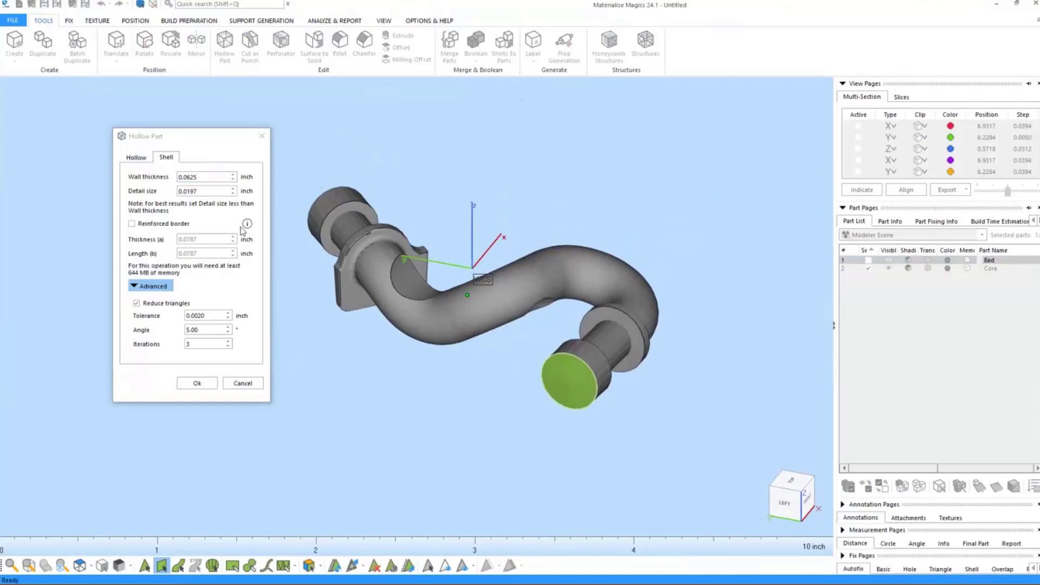
Step: Set the shell's wall thickness to 0.75 inch and apply it to the Core part
click(207, 178)
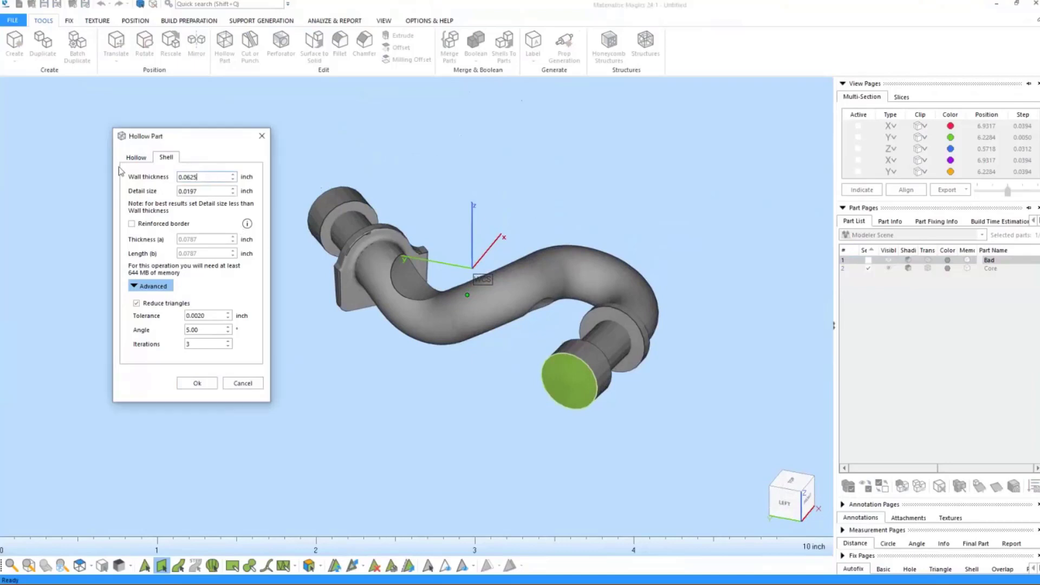
key(BackSpace)
key(BackSpace)
key(BackSpace)
key(BackSpace)
key(BackSpace)
key(BackSpace)
text(.75)
key(Tab)
click(196, 384)
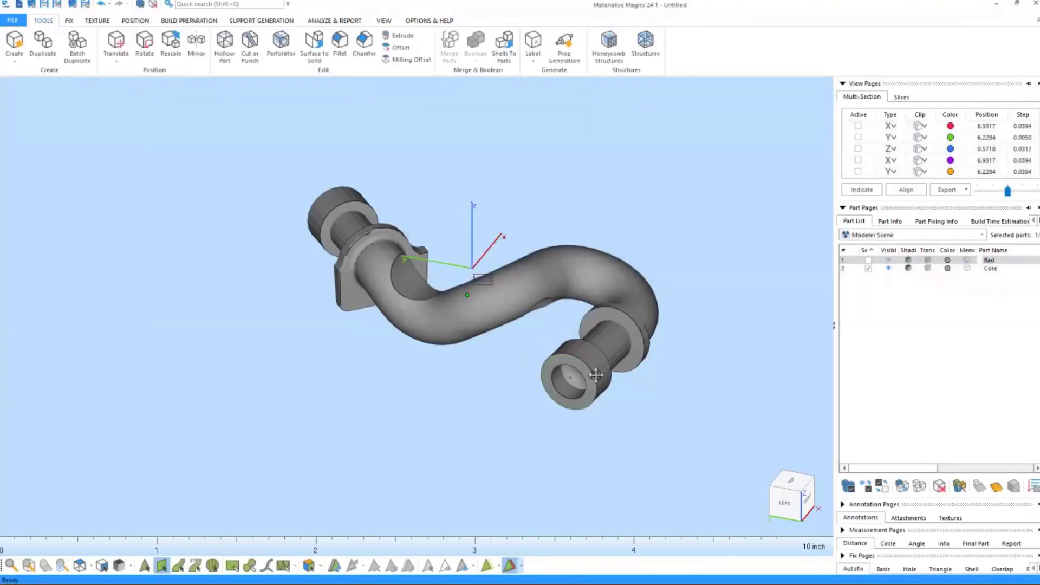
Step: Examine the open end of the shelled core and the interior passage seen through it
middle_drag(596, 376, 562, 370)
right_drag(563, 370, 590, 326)
scroll(547, 374, up, 5)
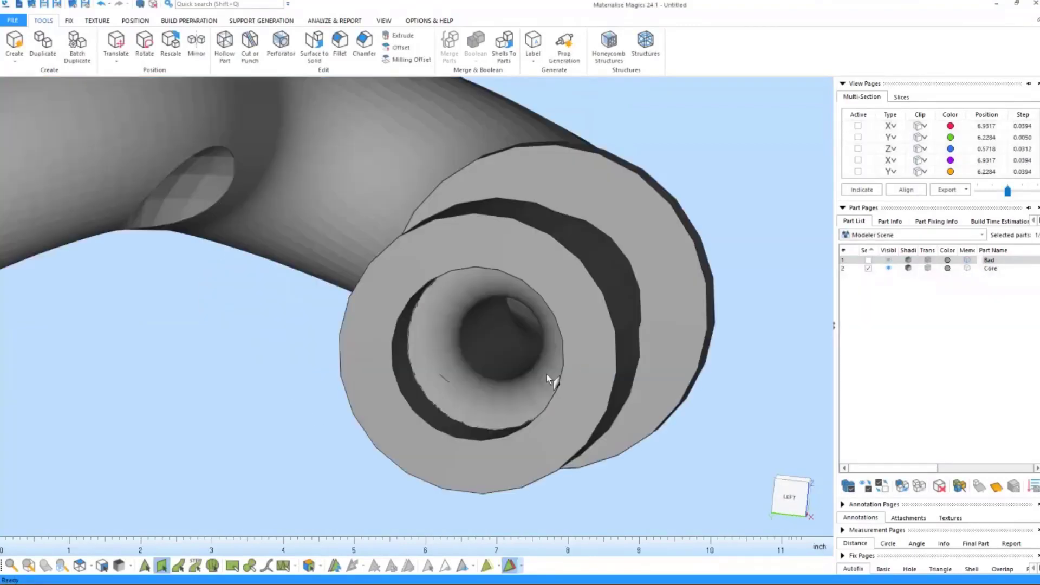
scroll(547, 374, down, 5)
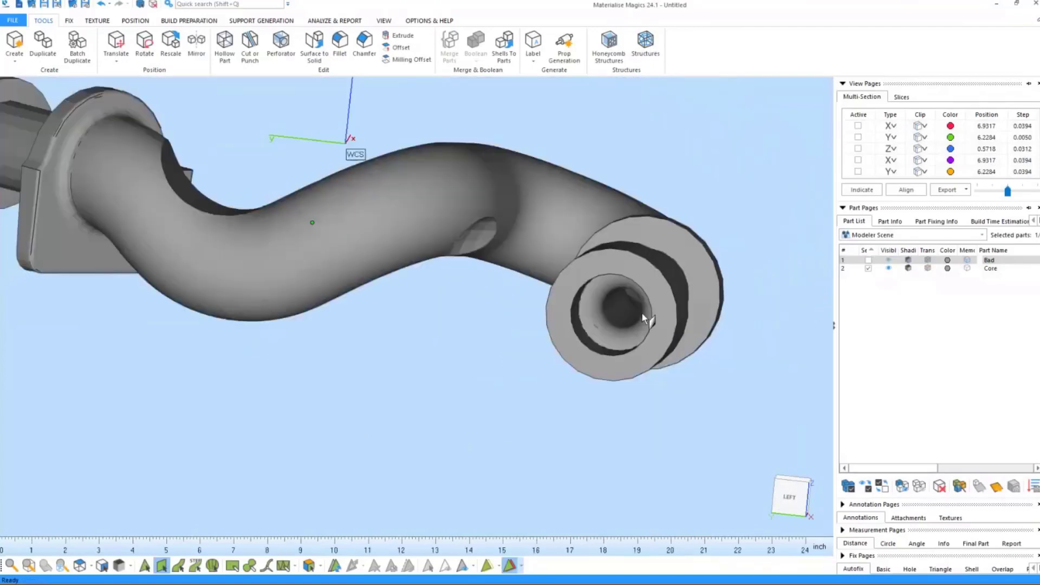
right_drag(627, 307, 465, 267)
scroll(472, 270, down, 3)
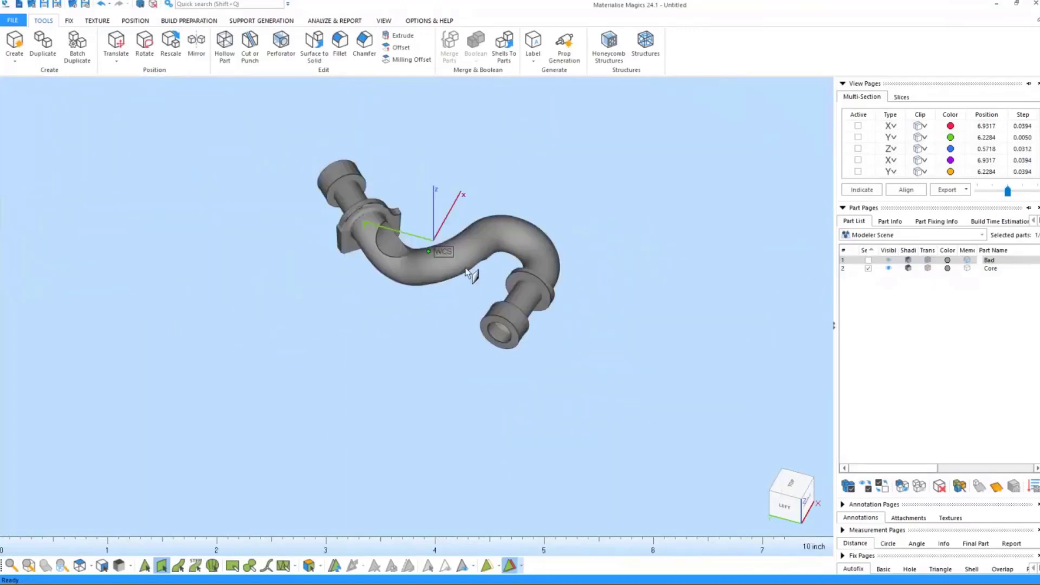
Step: Clip the shelled core with an X section at about 1.885 inch and sweep it to about -5.76 inch to examine the walls
click(858, 127)
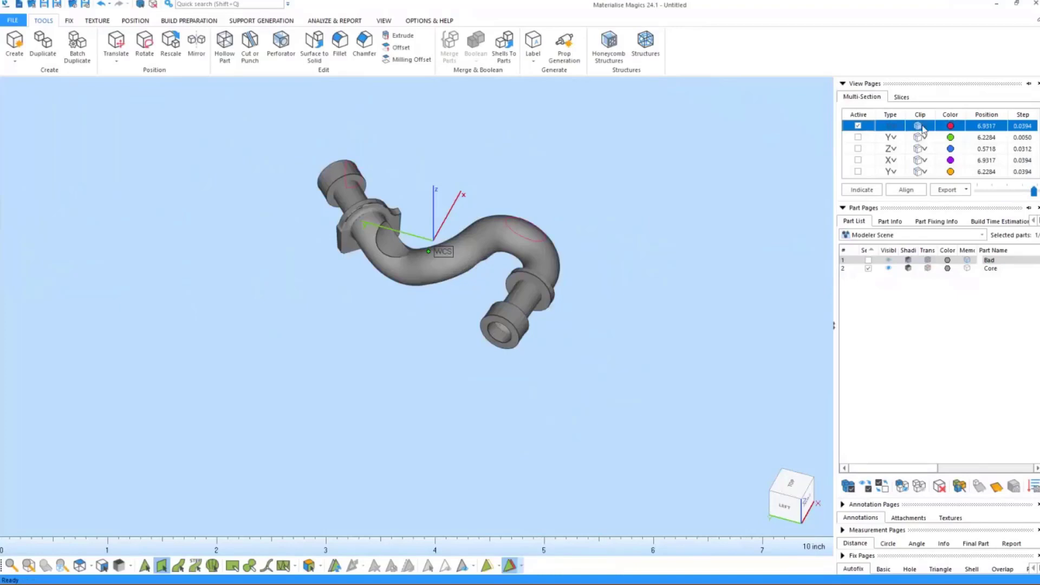
drag(1034, 193, 1014, 202)
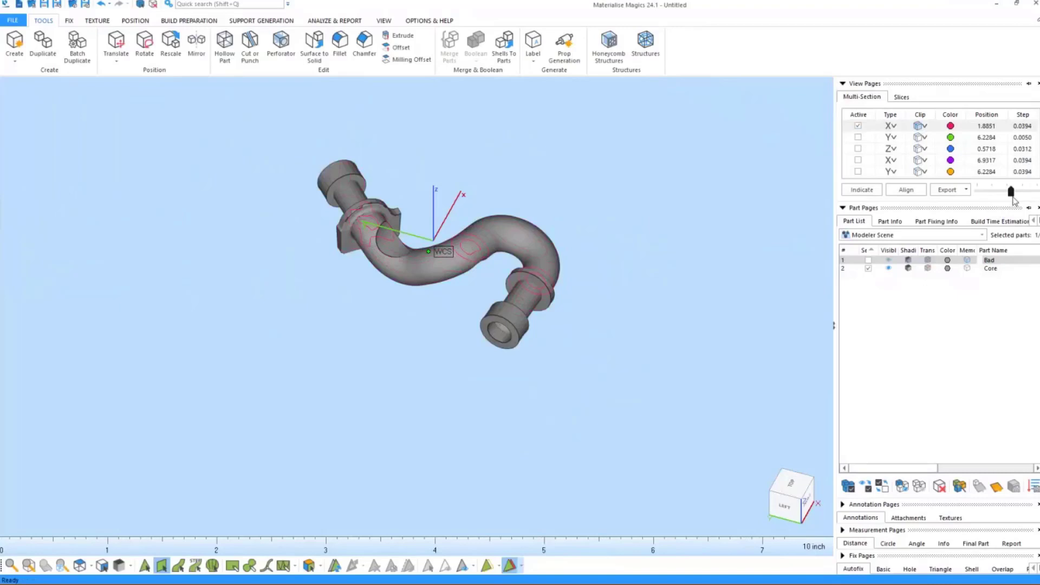
drag(1014, 200, 1015, 200)
click(919, 127)
right_drag(497, 241, 513, 216)
scroll(488, 255, down, 5)
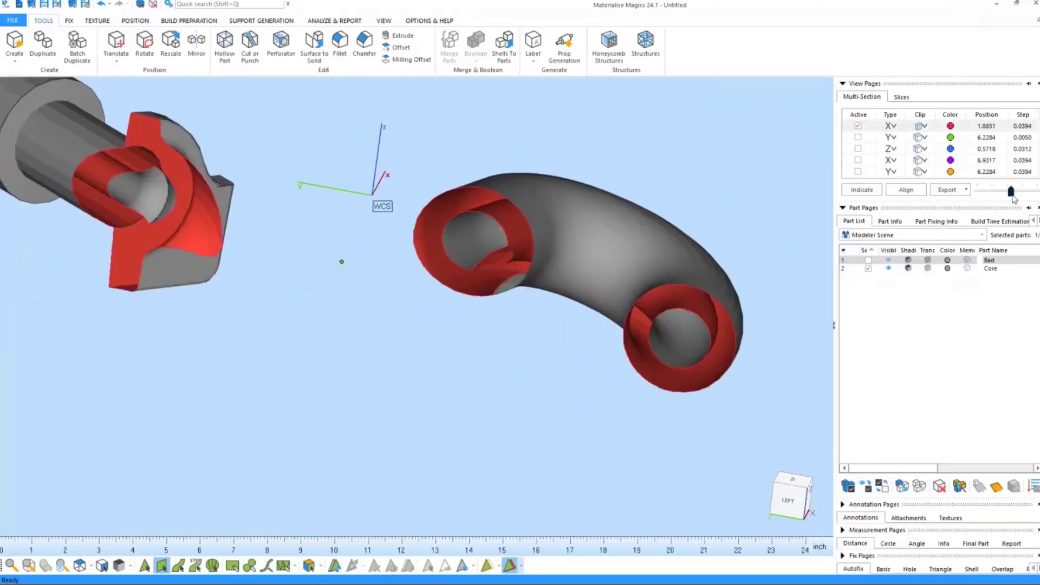
drag(1011, 191, 977, 194)
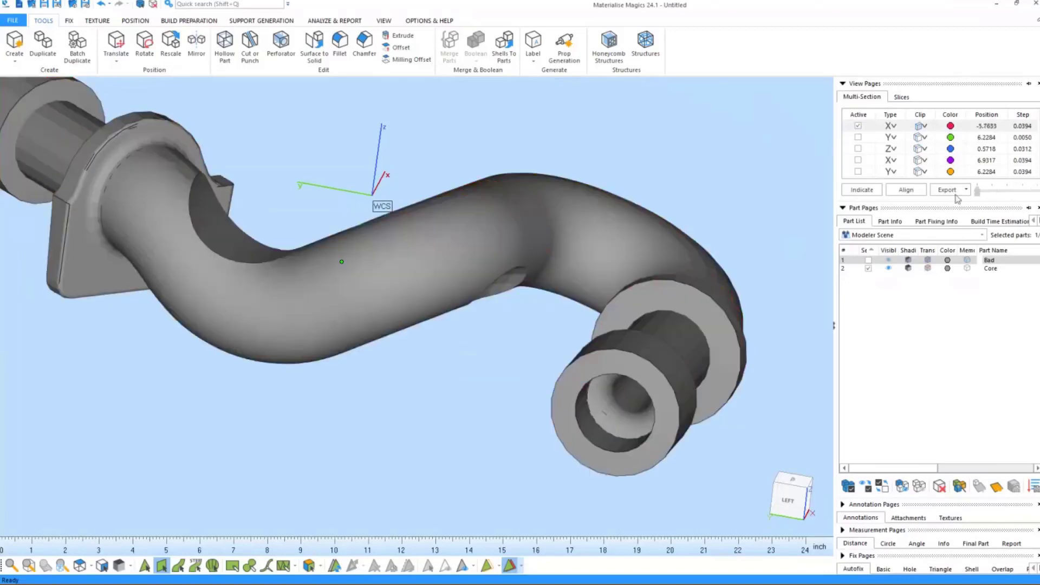
Step: Undo the shell operation on the core and unmark the circular end face
middle_drag(680, 244, 703, 192)
right_drag(689, 220, 675, 257)
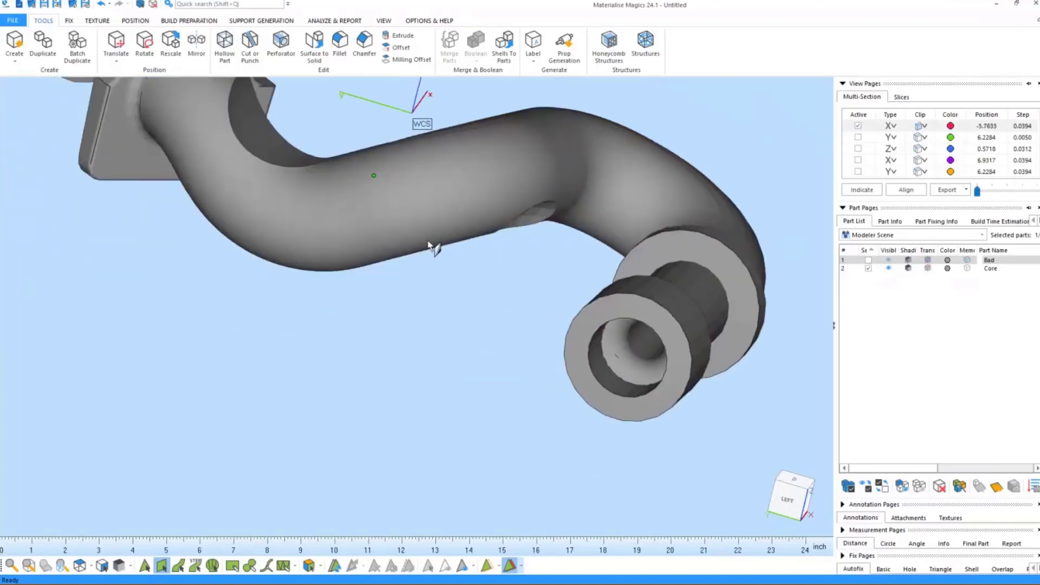
middle_drag(413, 249, 417, 293)
scroll(416, 260, down, 7)
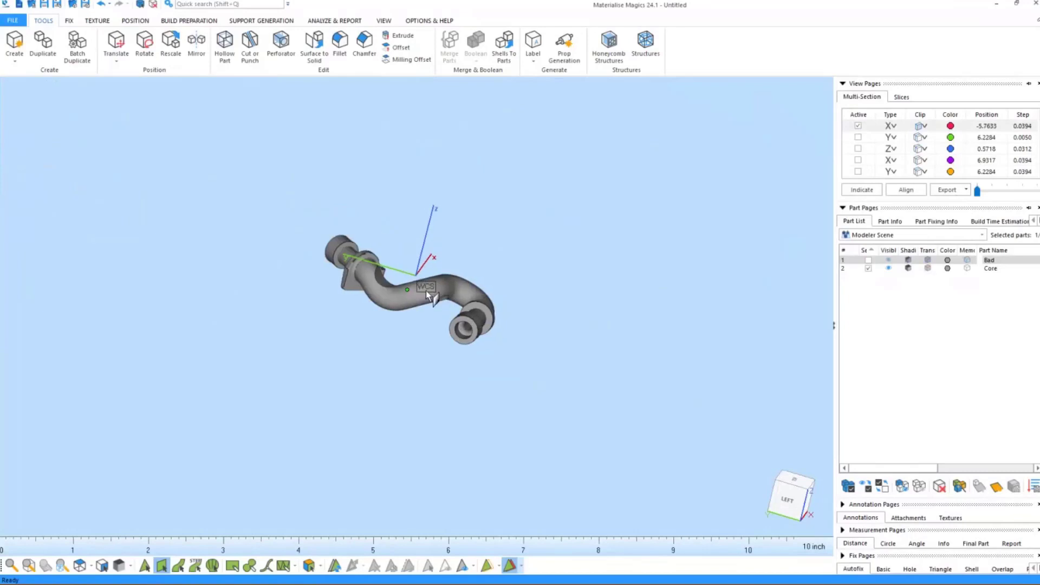
right_drag(389, 300, 406, 327)
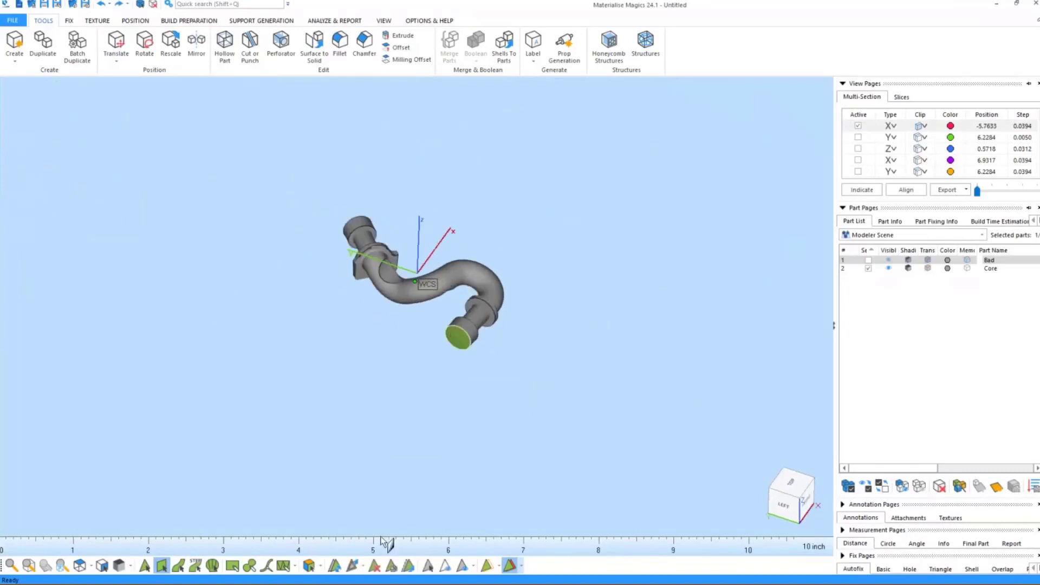
click(429, 567)
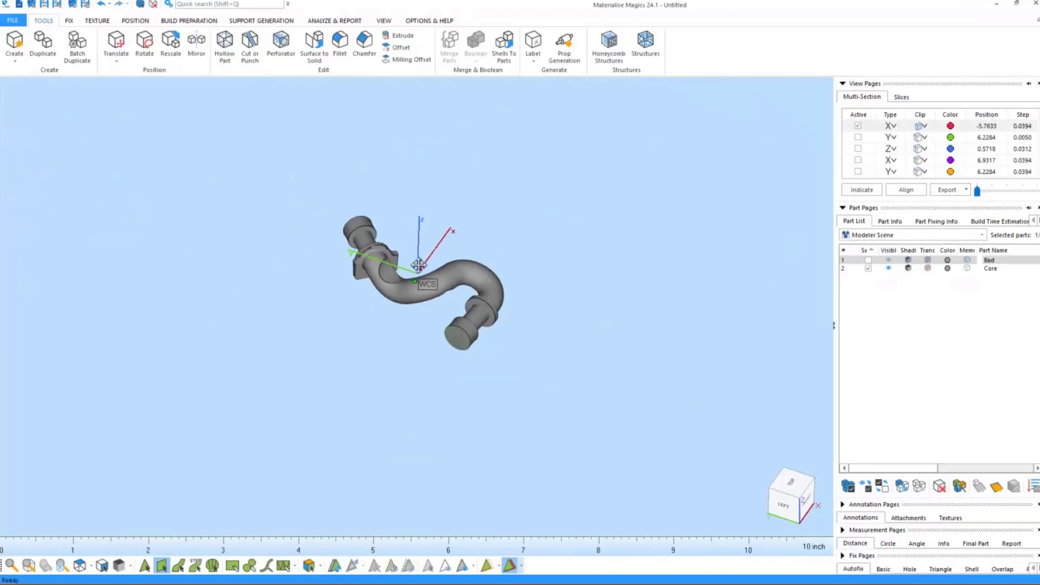
Step: Hollow the Core part to the inside with a 0.75 inch wall thickness and a 0.04 inch detail size
scroll(431, 291, up, 3)
scroll(446, 333, up, 2)
right_drag(446, 333, 443, 271)
middle_drag(444, 271, 453, 302)
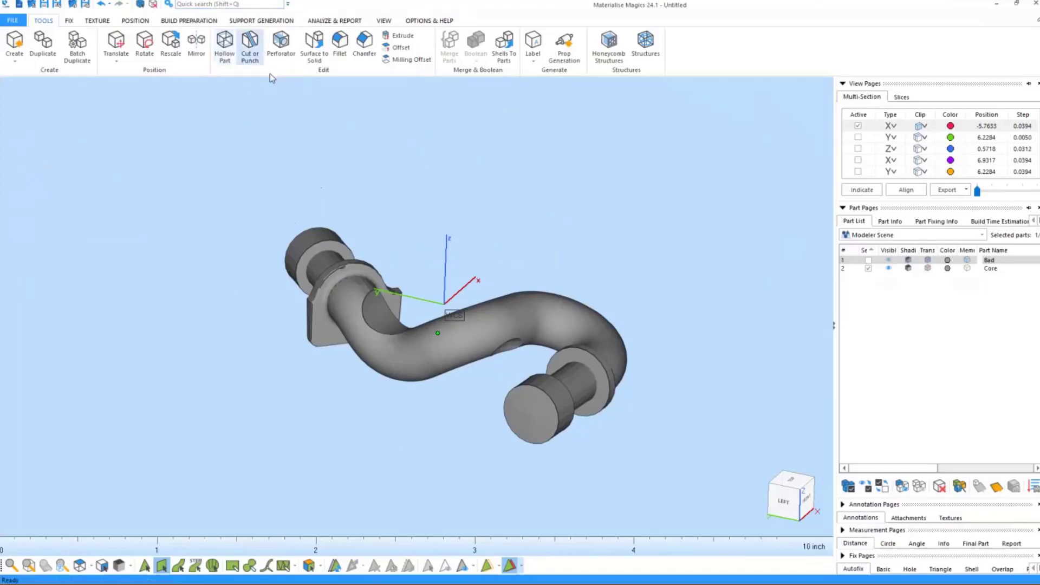
click(225, 48)
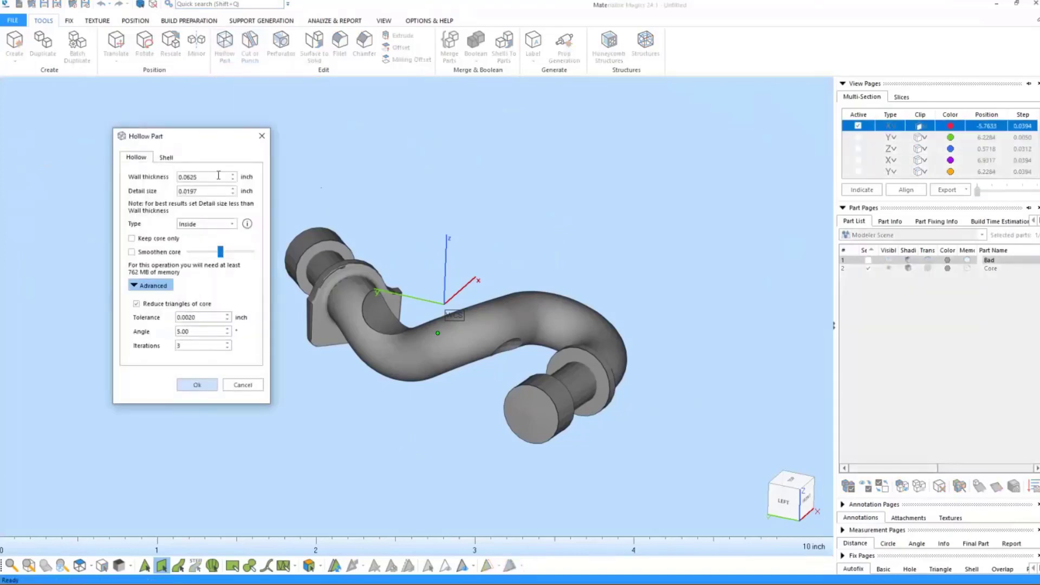
text(.75)
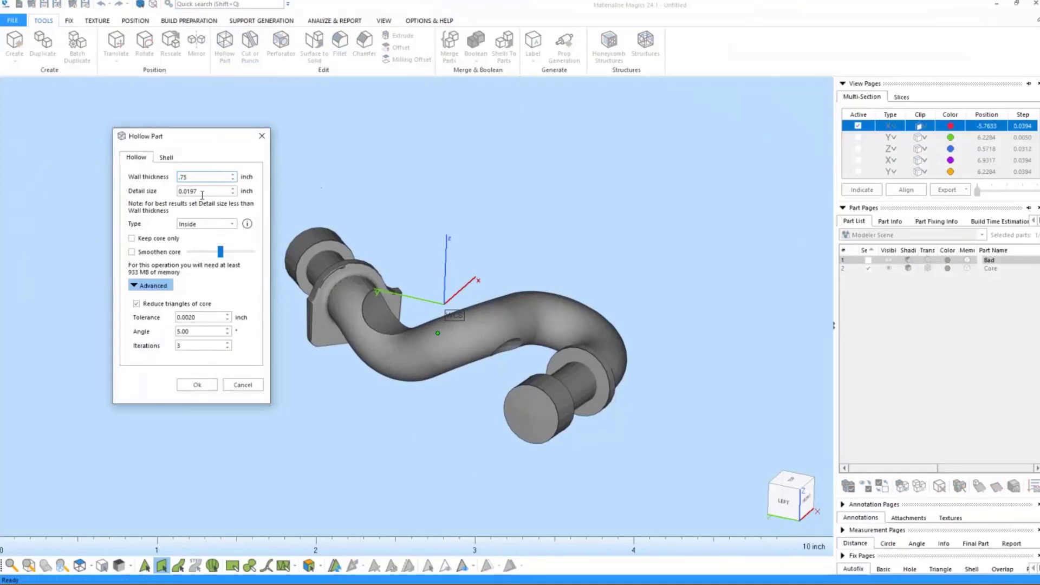
key(Tab)
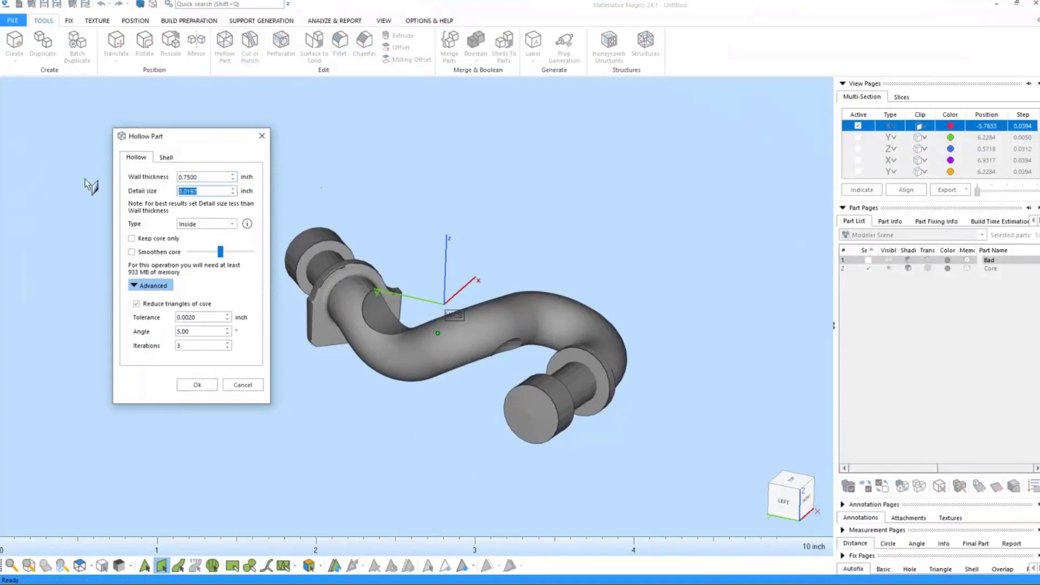
text(.04)
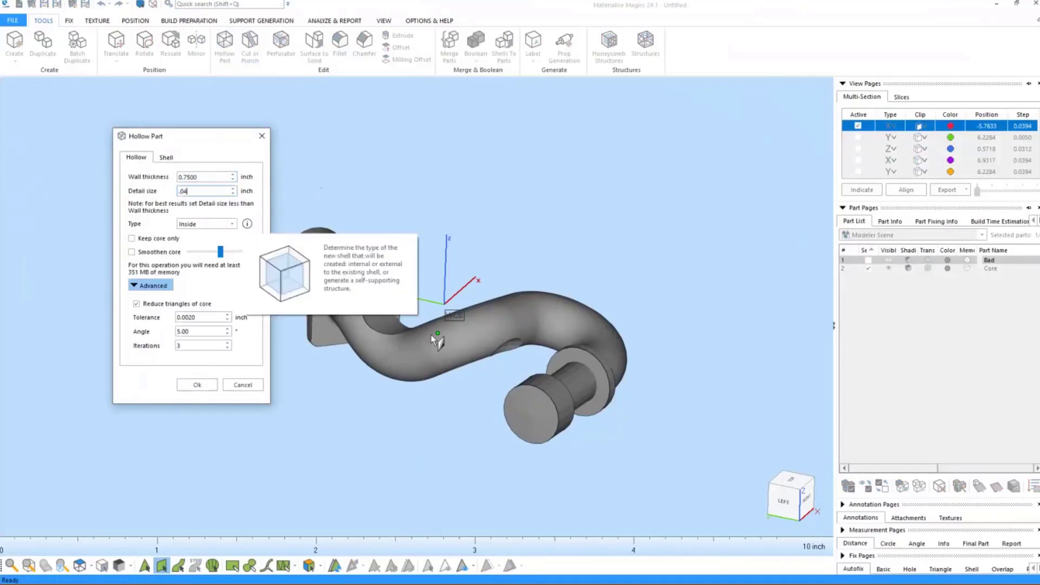
click(197, 385)
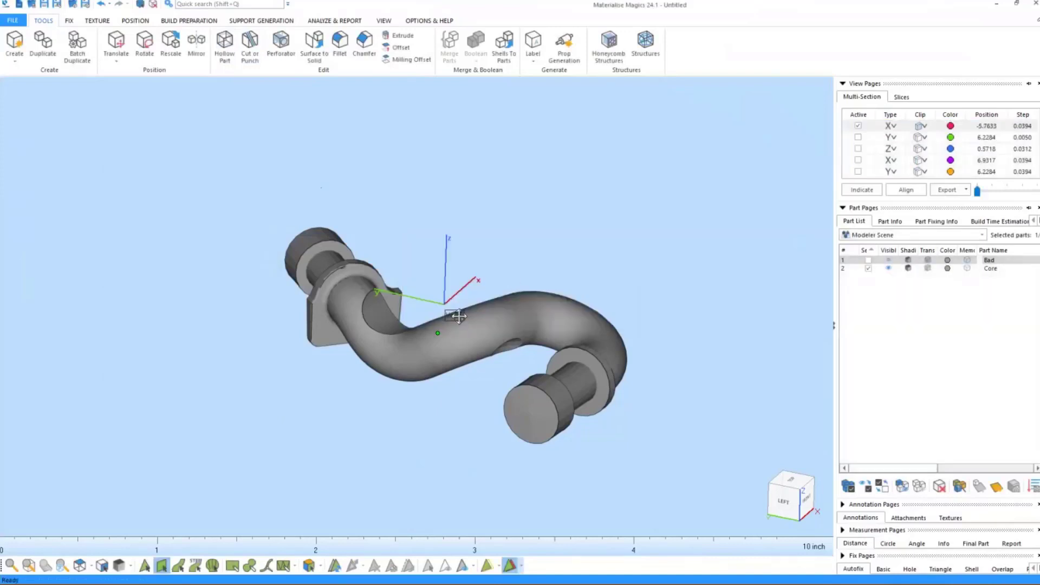
Step: Examine the hollowed core's inner walls in a clipped X section at about -0.664 inch, and turn the section off
middle_drag(458, 315, 488, 268)
right_drag(481, 273, 474, 298)
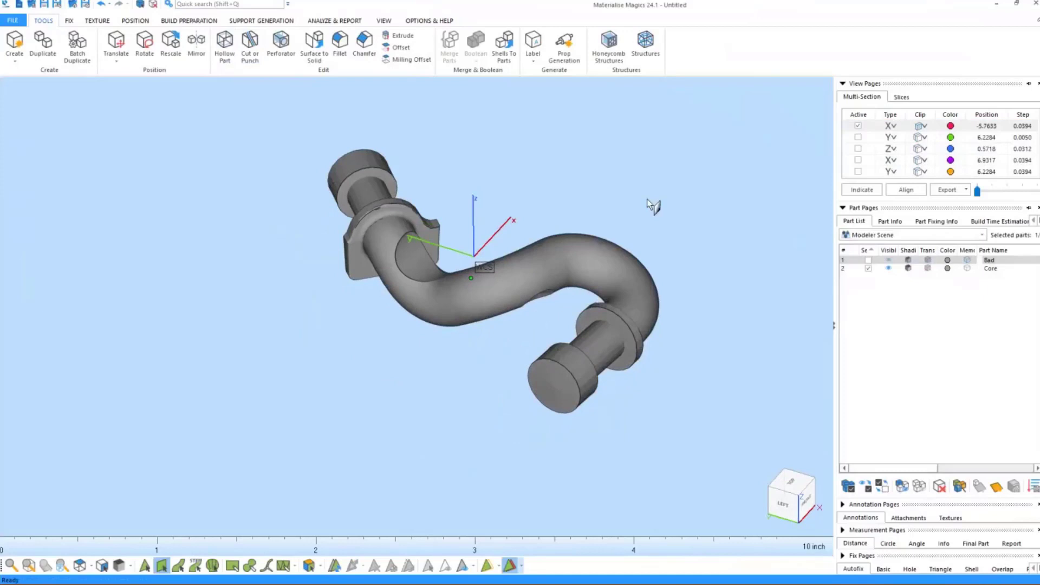
click(921, 127)
click(921, 128)
middle_drag(546, 267, 529, 272)
drag(978, 192, 1003, 194)
click(919, 126)
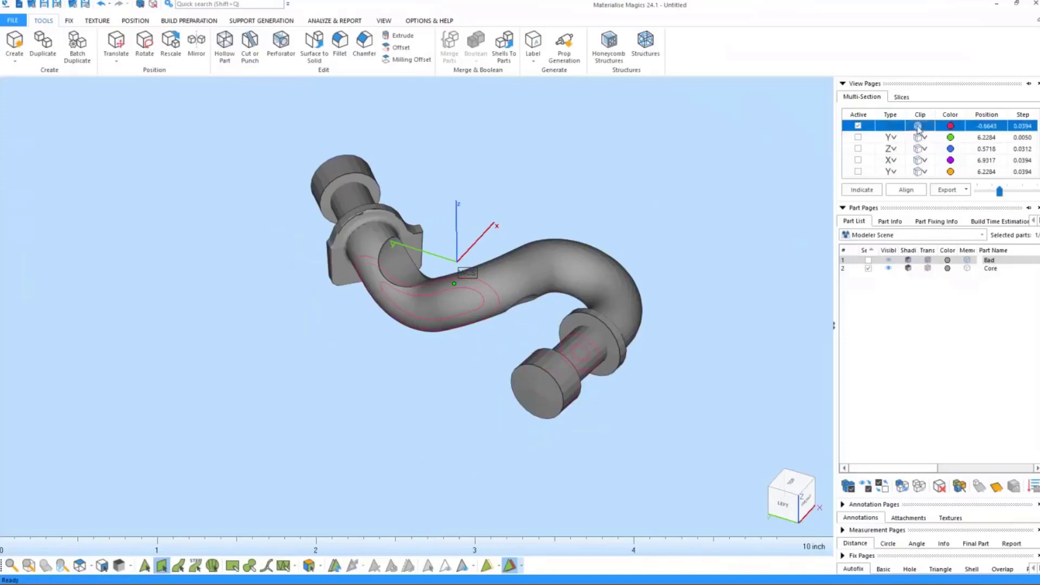
right_drag(542, 316, 483, 263)
click(858, 126)
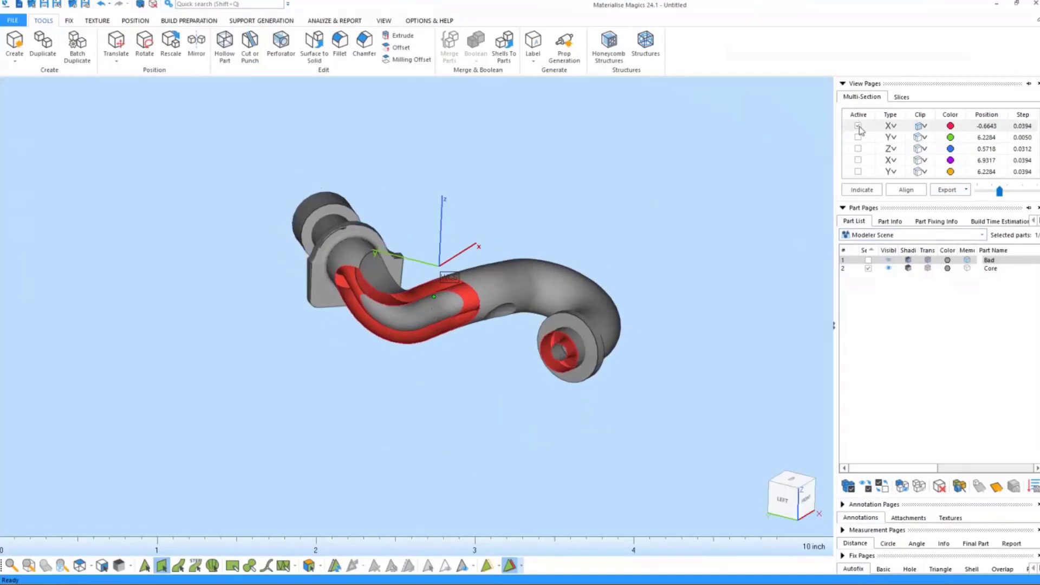
mouse_move(446, 270)
right_down()
mouse_move(495, 448)
mouse_move(460, 267)
right_up()
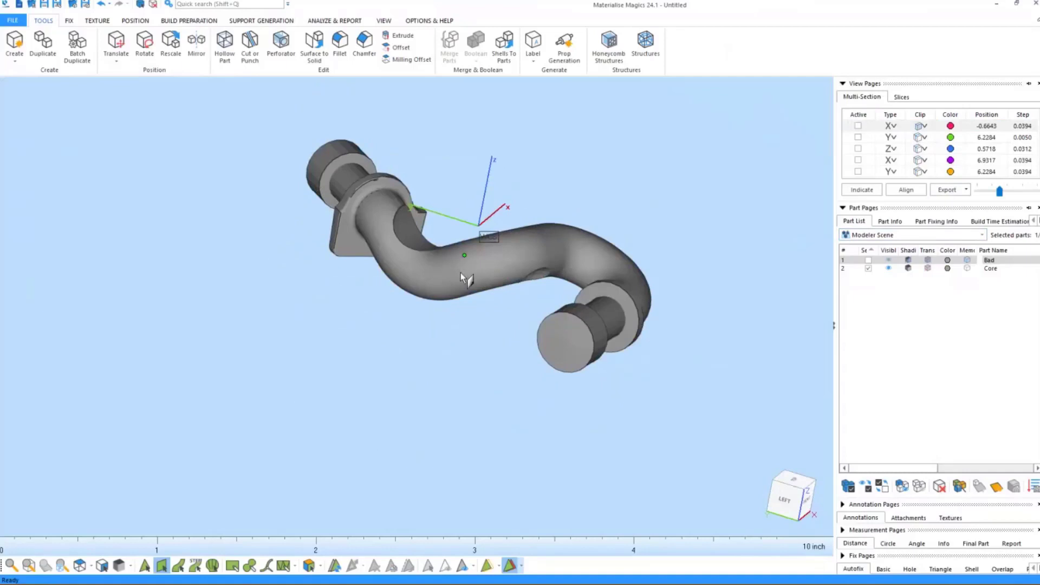
Step: Set up a radius-based perforation with a 0.75 inch outer radius and a 0.5 inch inner radius
click(280, 45)
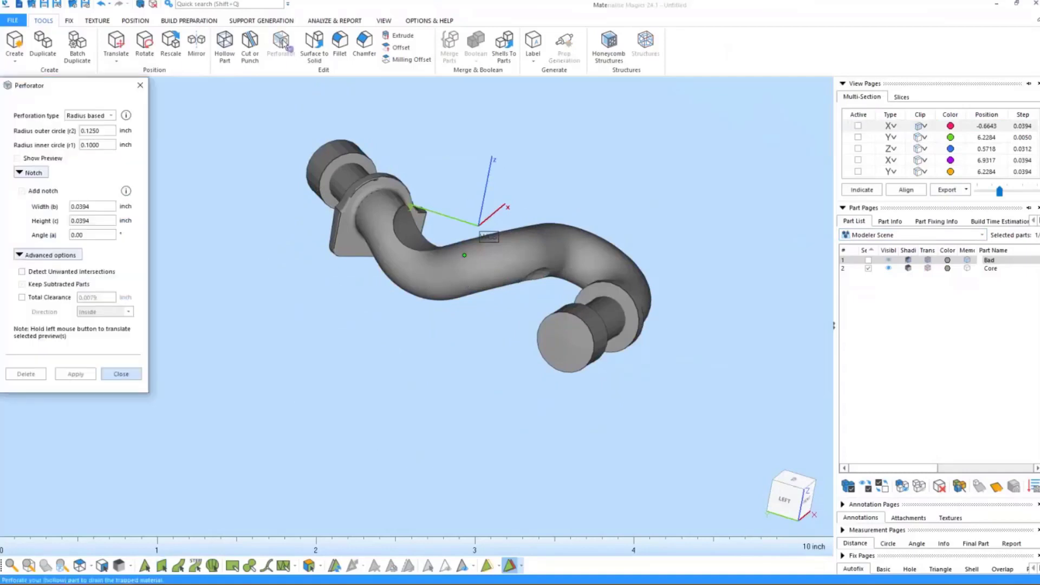
drag(102, 131, 14, 125)
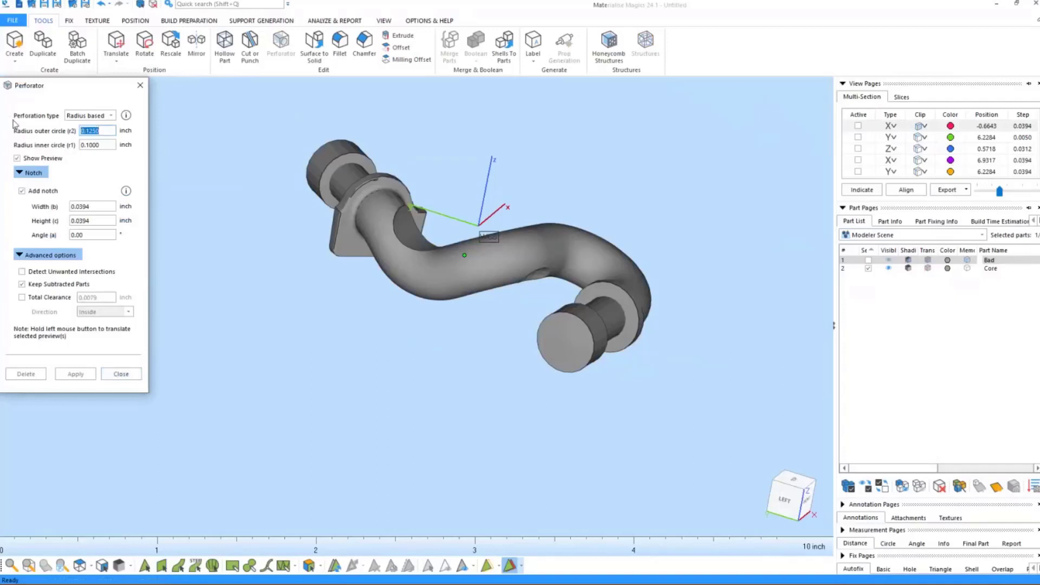
text(.75)
text(.5)
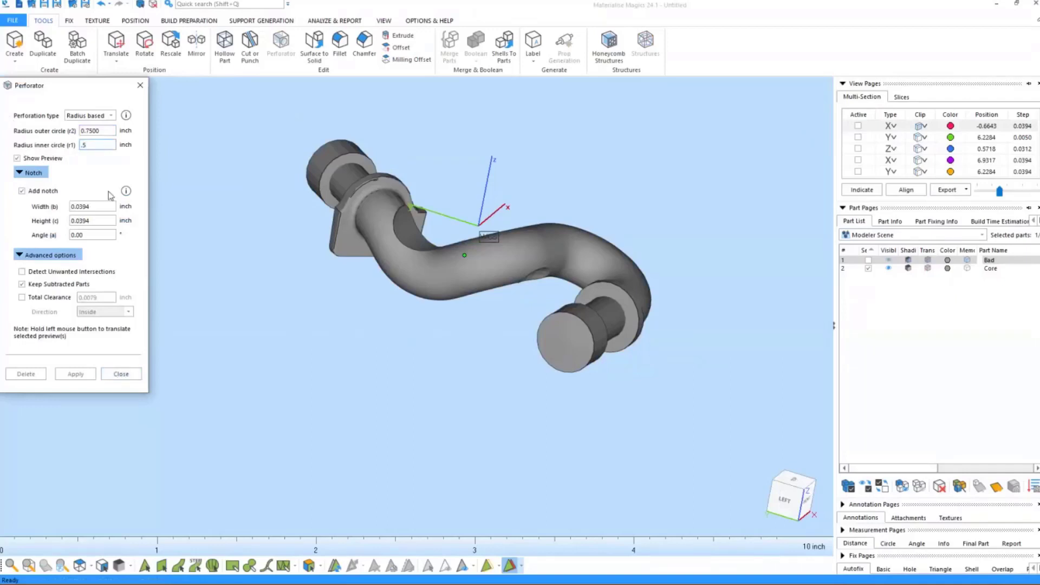
Step: Set the perforation's notch to 0.25 inch wide and 0.25 inch high
click(430, 273)
drag(451, 275, 566, 344)
key(Tab)
text(.25)
key(Tab)
text(.25)
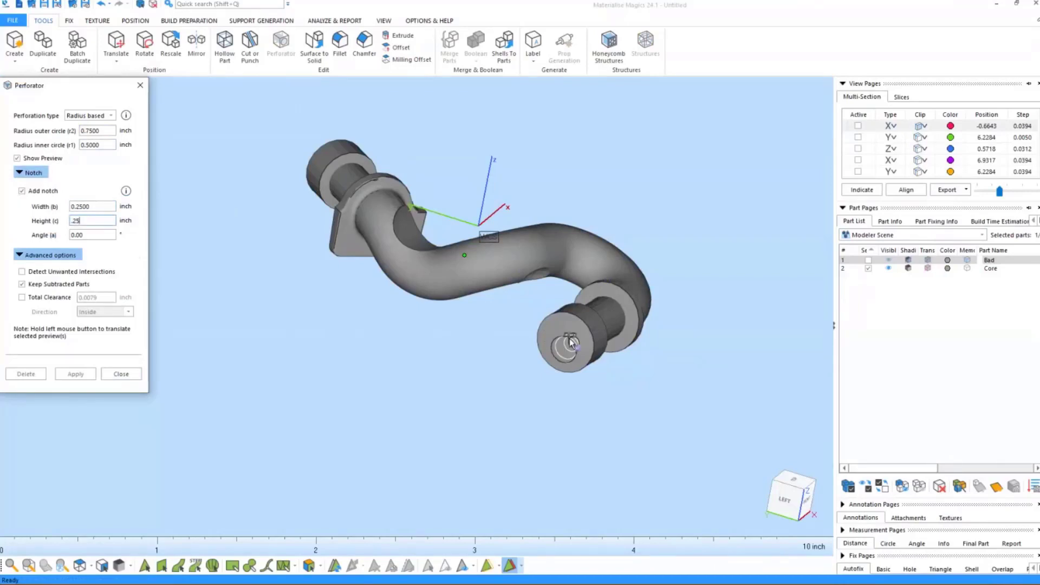
Step: Perforate the circular end face of the hollowed core with the notched hole, keeping the subtracted plug, and end the perforation
scroll(567, 342, up, 5)
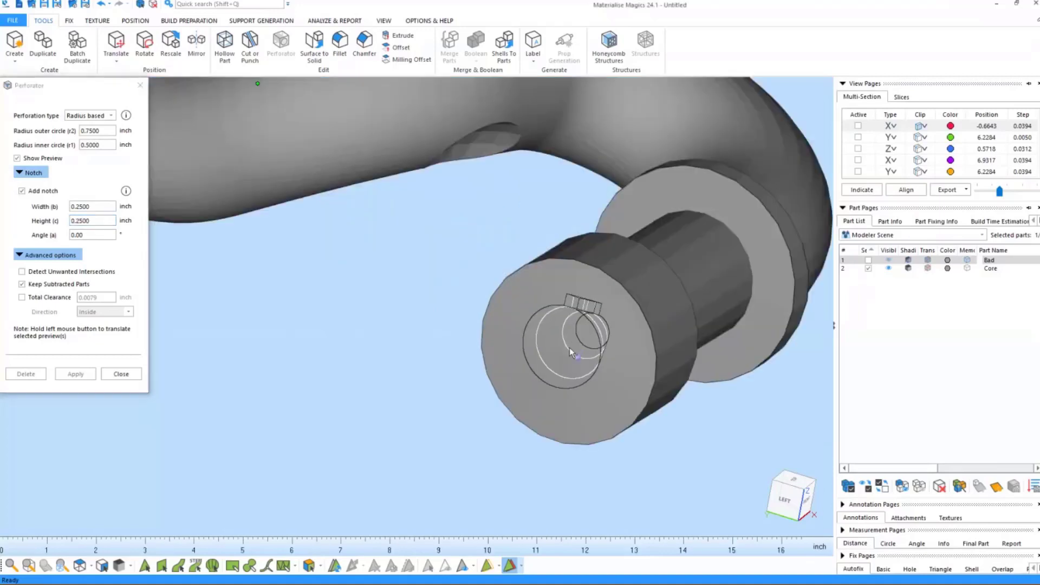
click(583, 357)
click(76, 373)
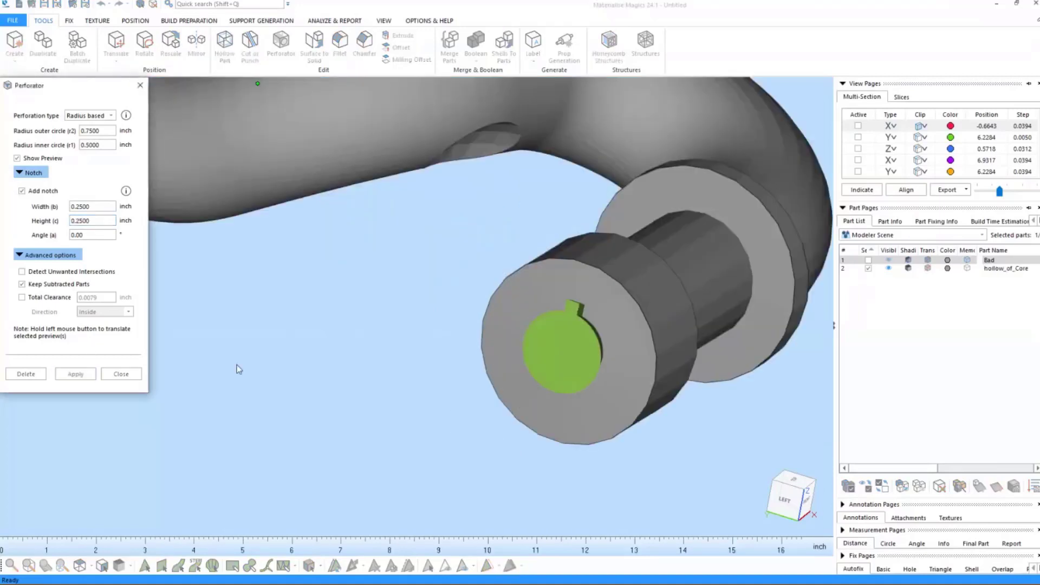
middle_drag(547, 345, 492, 333)
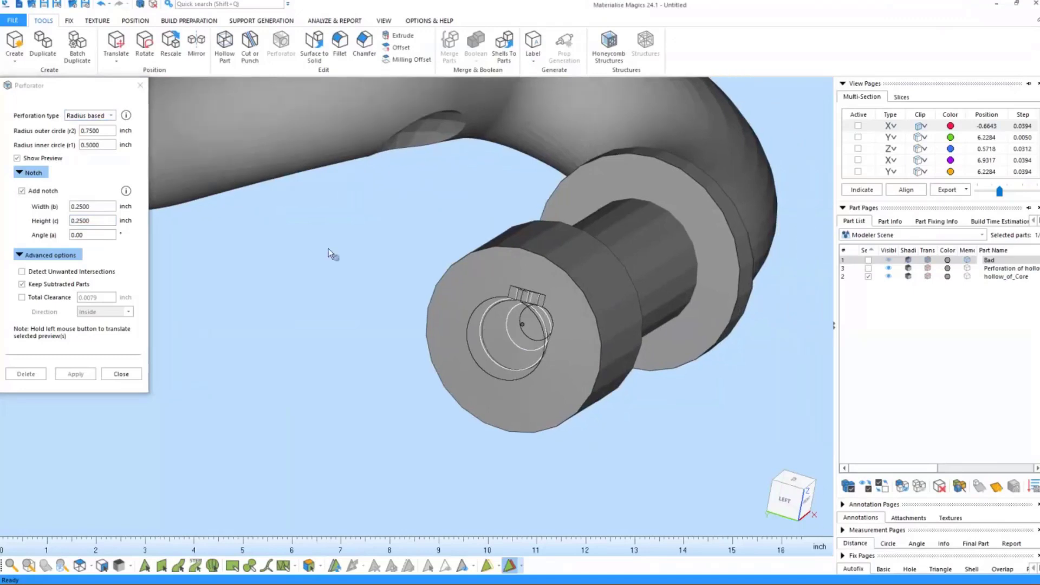
click(121, 374)
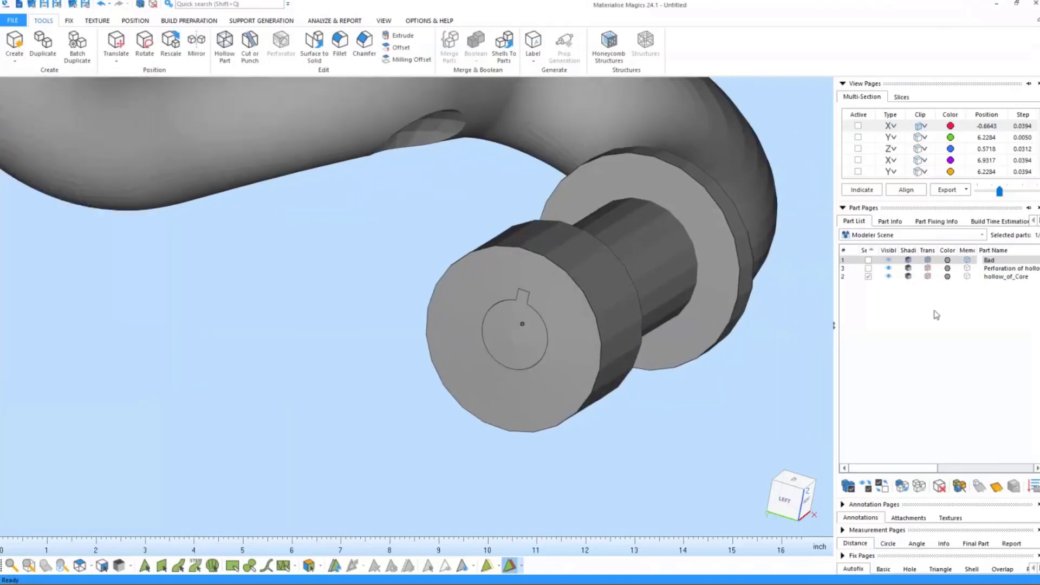
Step: Inspect the subtracted plug with the hollowed core hidden, and show the core again with the plug hidden
click(889, 277)
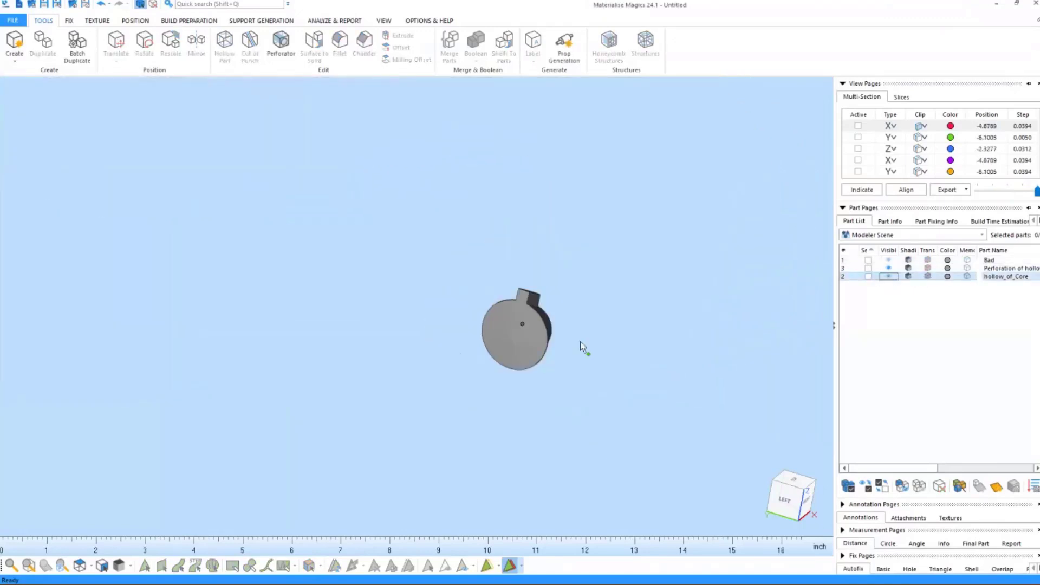
middle_drag(581, 343, 561, 328)
right_drag(562, 327, 548, 292)
click(889, 276)
click(889, 268)
scroll(546, 284, down, 6)
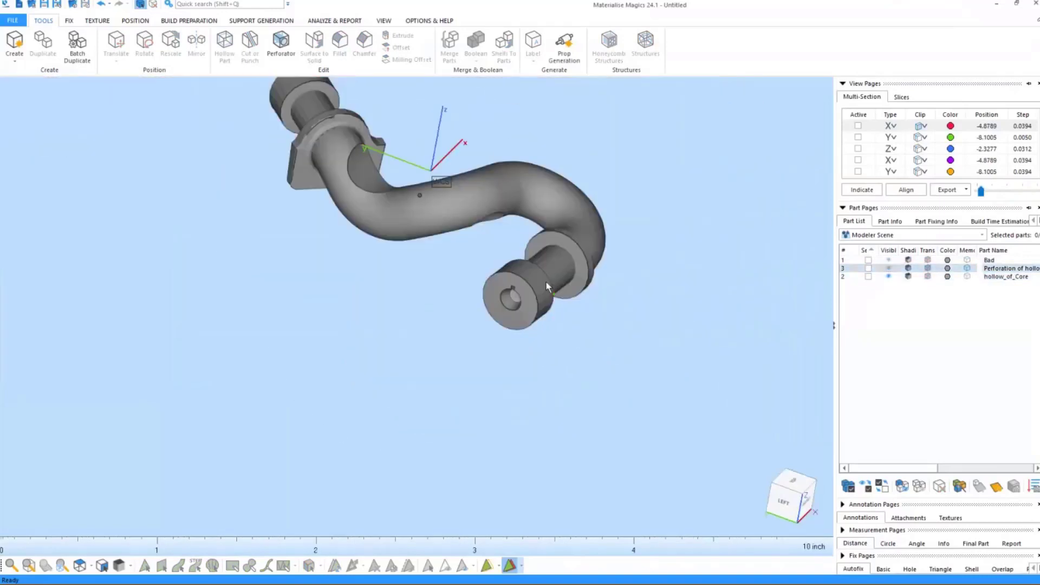
Step: Perforate the tube bend beside the flange with a second notched hole of the same size and hide its subtracted plug
middle_drag(500, 221, 522, 286)
click(280, 49)
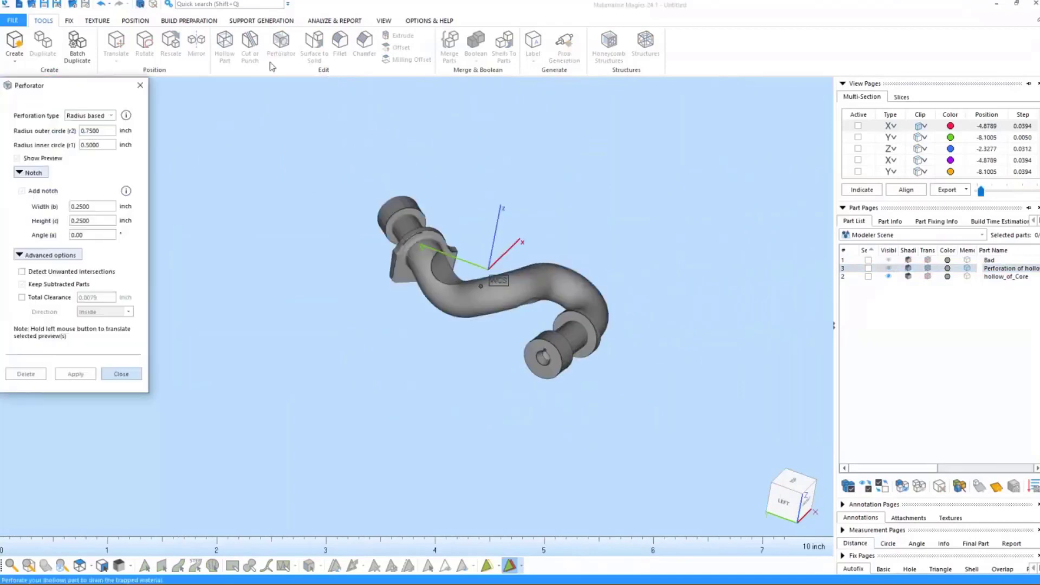
click(421, 253)
click(75, 374)
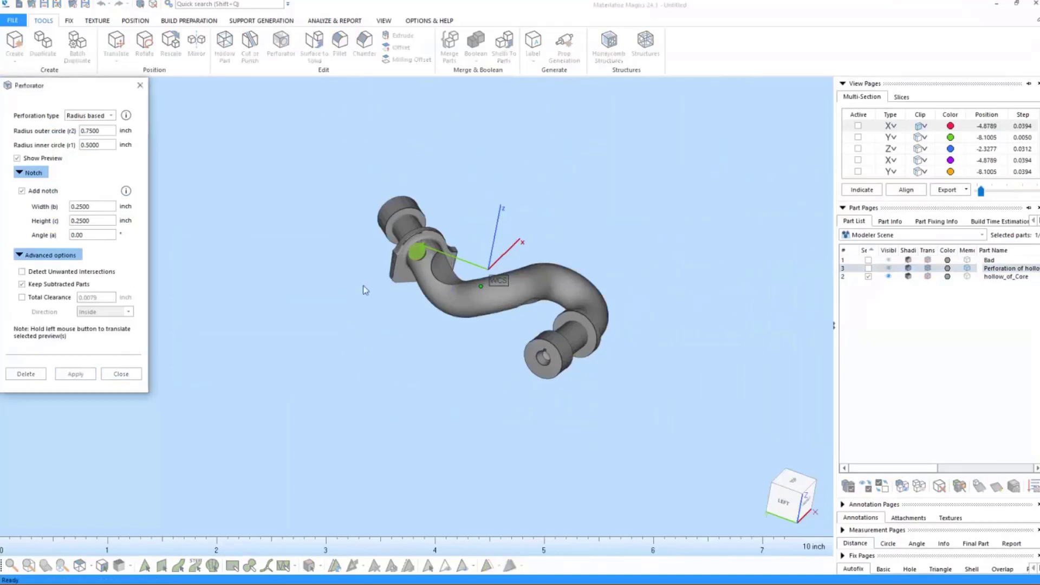
scroll(426, 256, up, 5)
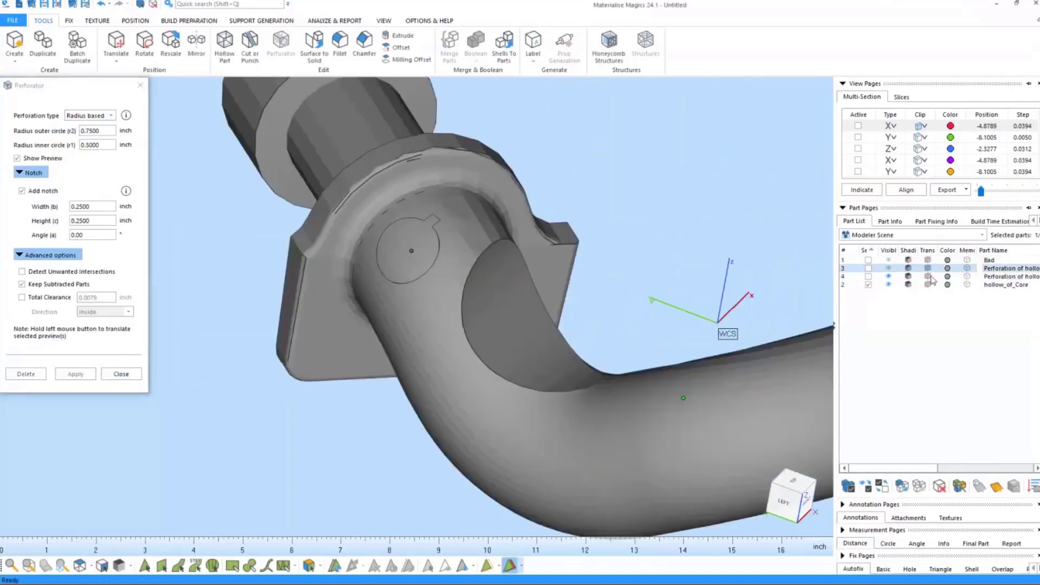
click(889, 277)
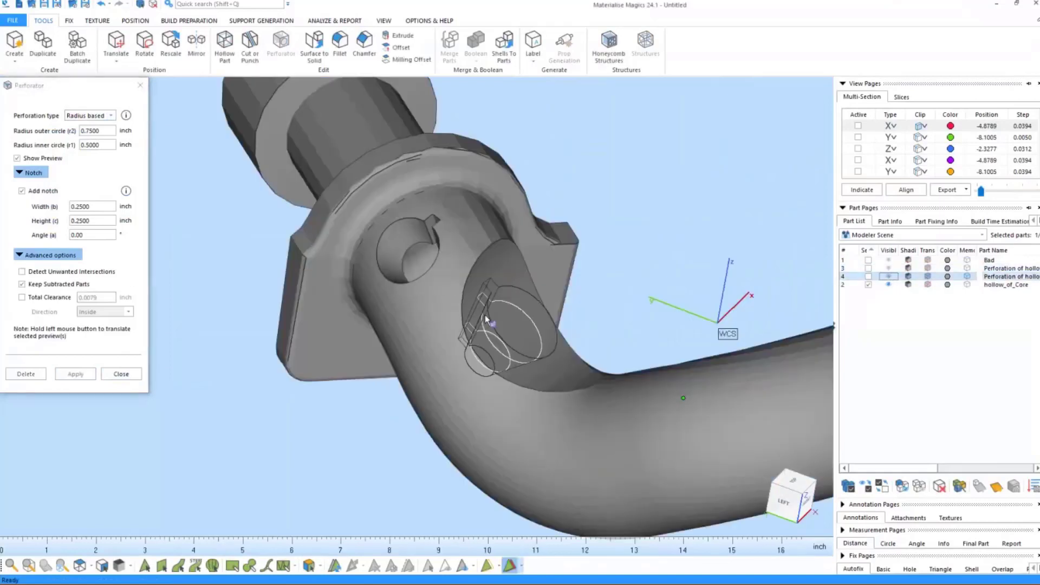
middle_drag(517, 296, 486, 285)
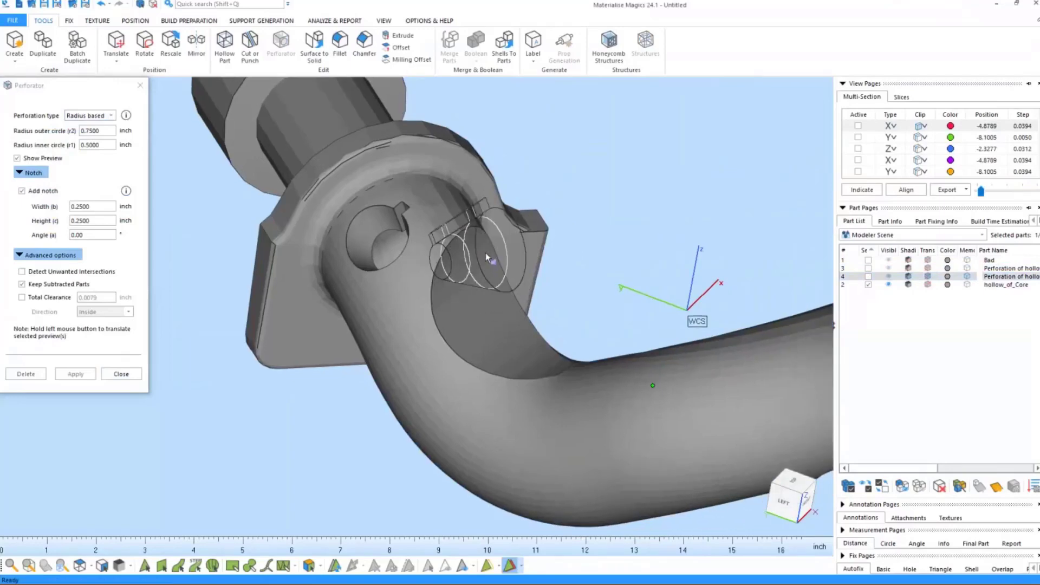
click(121, 374)
Step: Examine the two notched drain holes in the hollowed core from several angles
right_drag(470, 237, 503, 300)
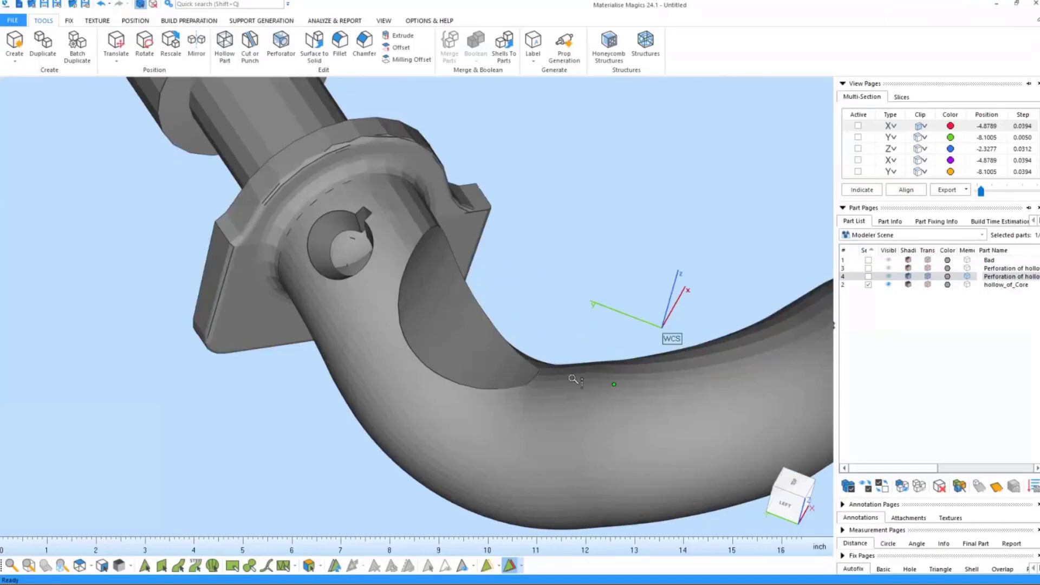
scroll(573, 379, down, 5)
middle_drag(600, 406, 507, 296)
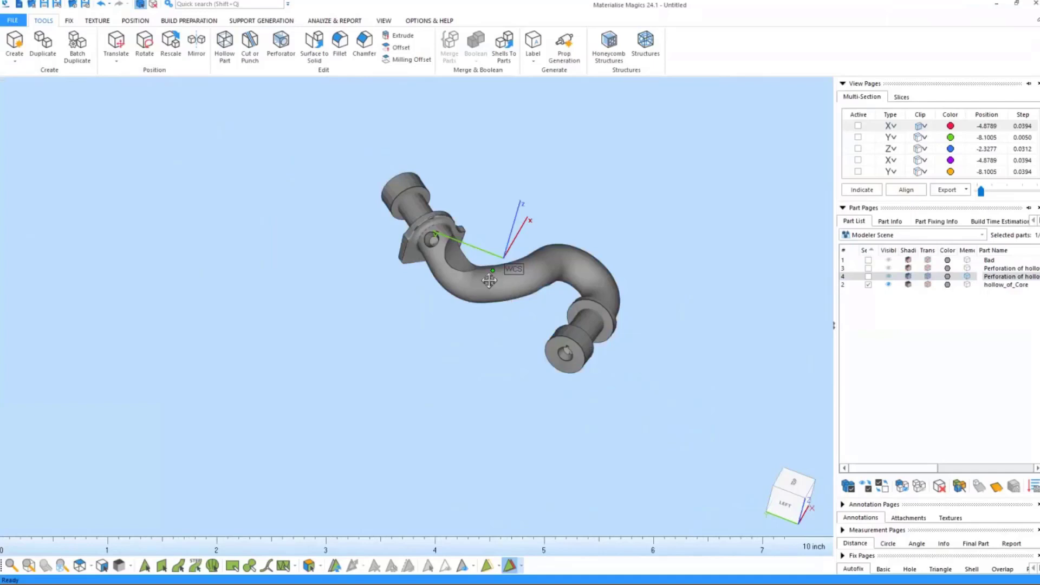
mouse_move(487, 279)
right_down()
mouse_move(445, 269)
mouse_move(466, 242)
mouse_move(489, 260)
mouse_move(477, 274)
right_up()
middle_drag(477, 275, 419, 294)
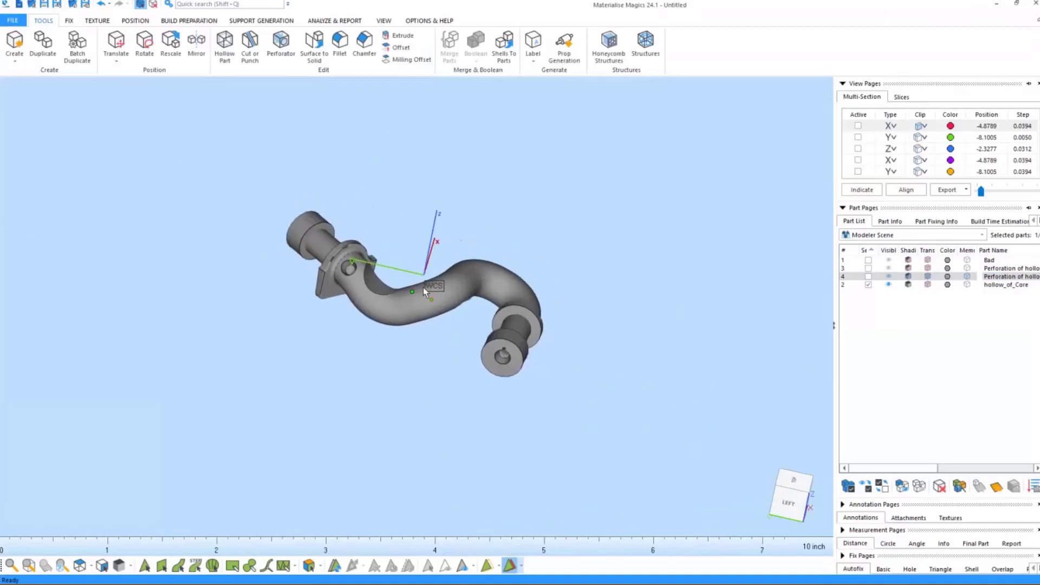
right_drag(456, 301, 442, 278)
middle_drag(442, 279, 399, 315)
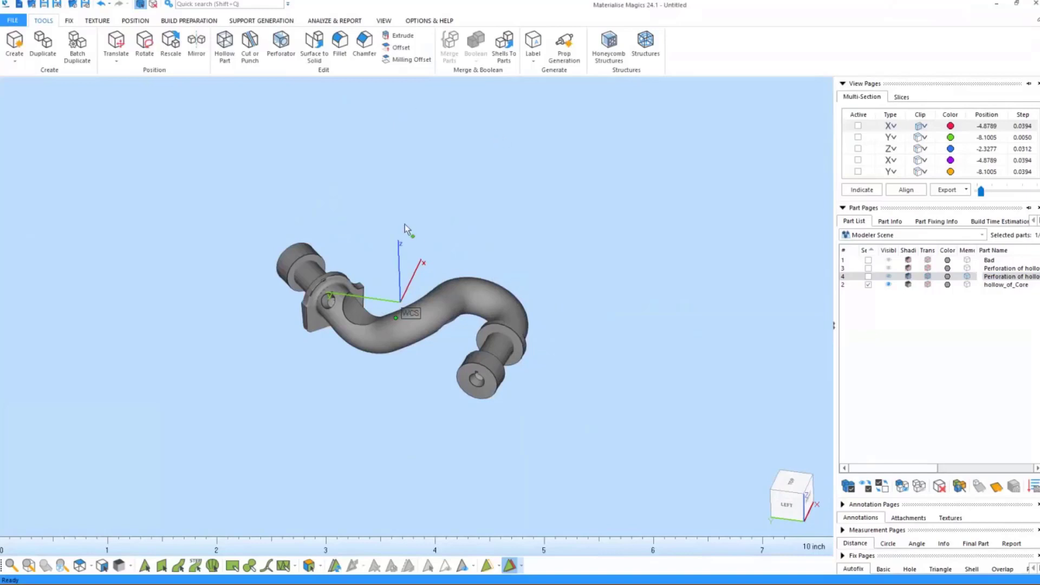
Step: Start Cut or Punch on the hollowed core and activate a Y section at about -0.026 inch across the middle of the tube
click(251, 54)
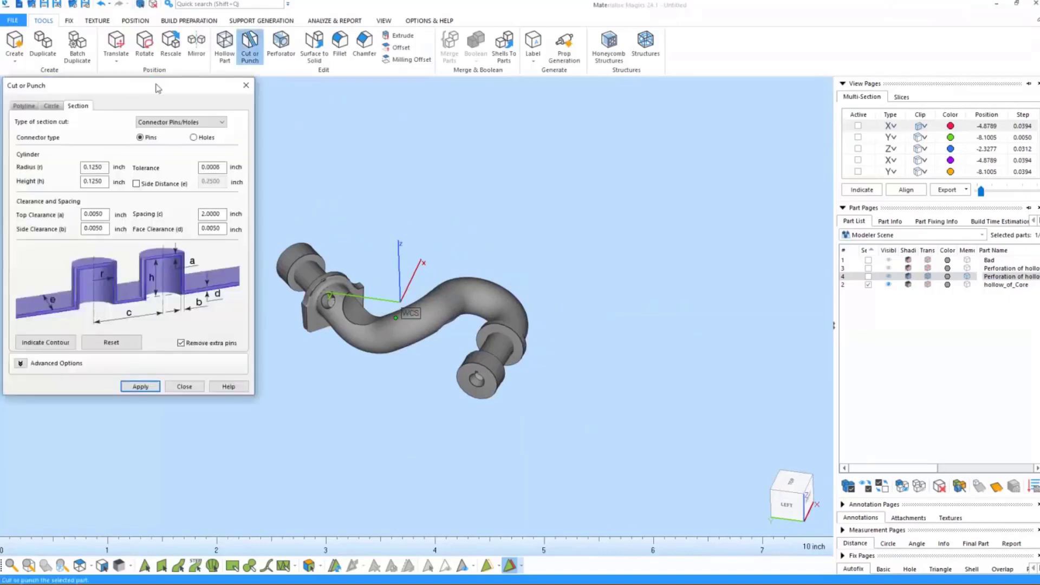
click(858, 137)
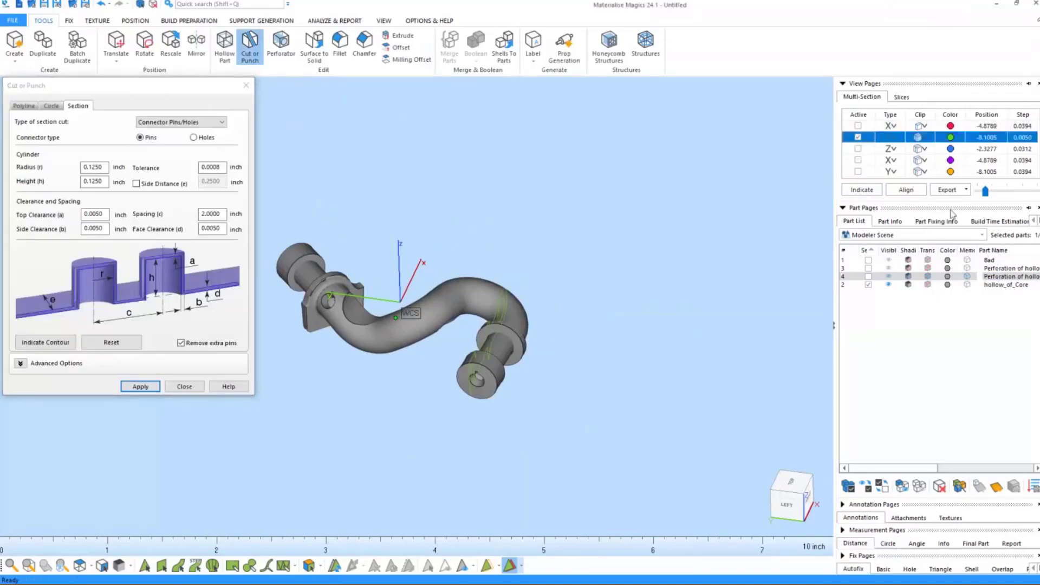
drag(987, 192, 1006, 195)
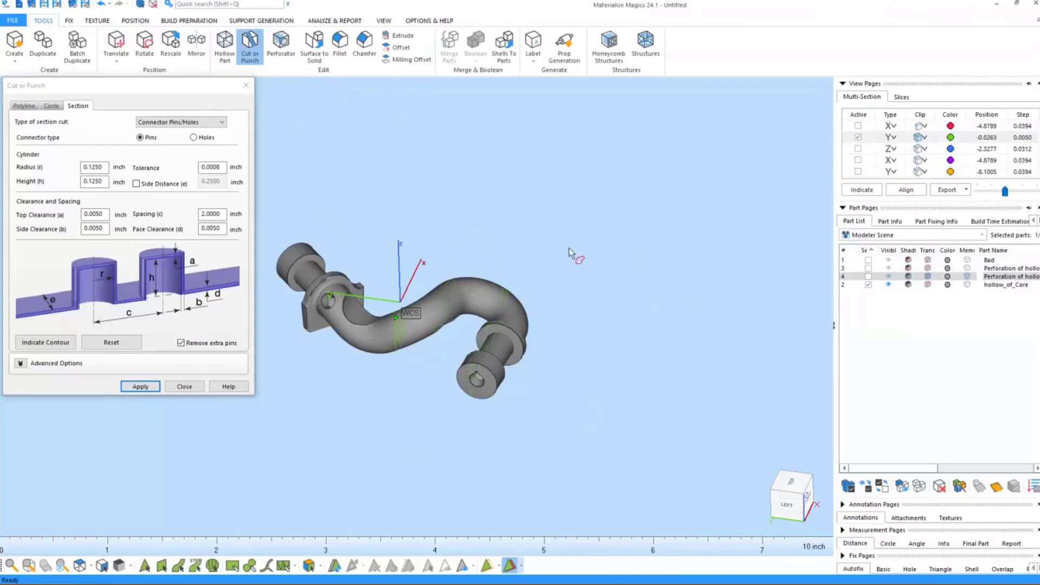
middle_drag(478, 291, 500, 271)
right_drag(474, 289, 502, 287)
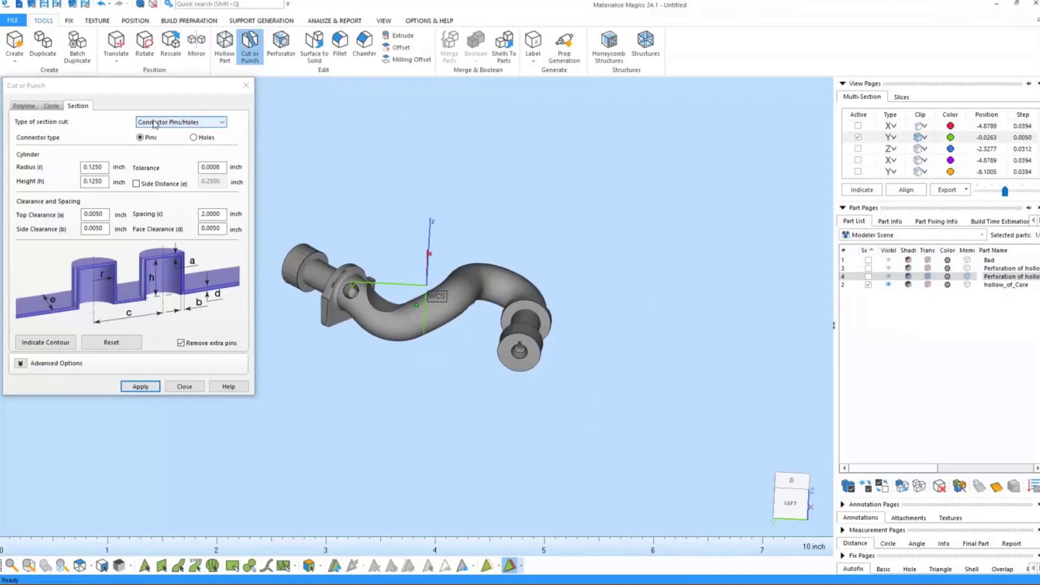
Step: Indicate a two-point cutting polyline running steeply across the middle of the tube
click(24, 105)
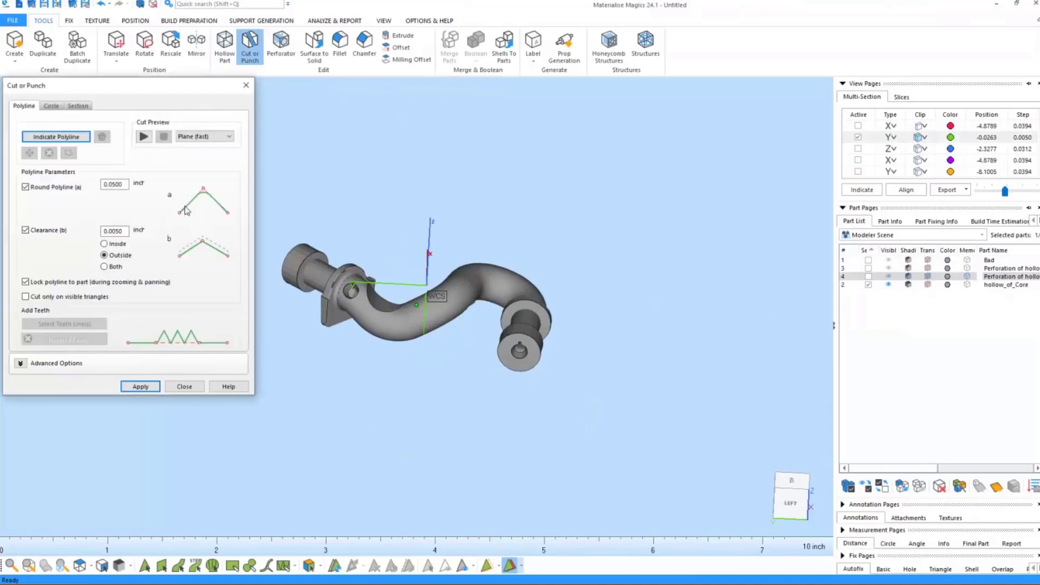
click(73, 138)
click(438, 228)
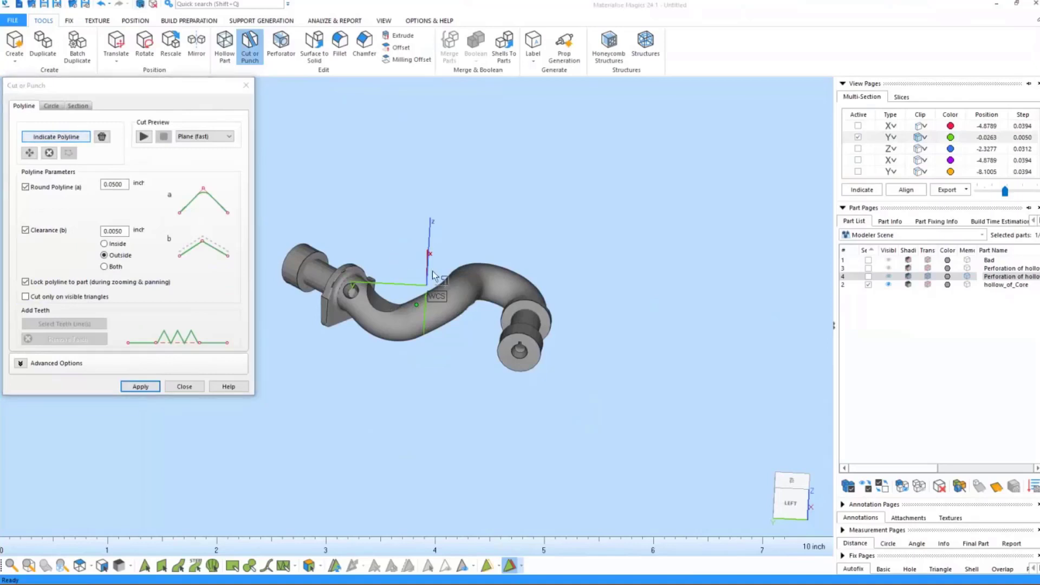
click(421, 376)
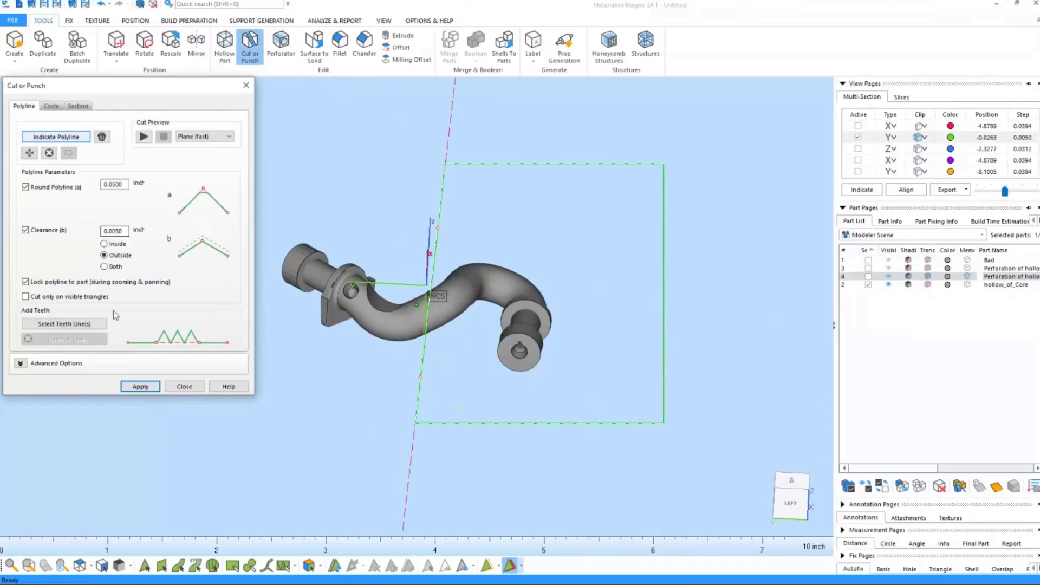
Step: Define jigsaw teeth on the polyline crossing the tube, rounded by 0.25 inch and slightly enlarged
click(65, 325)
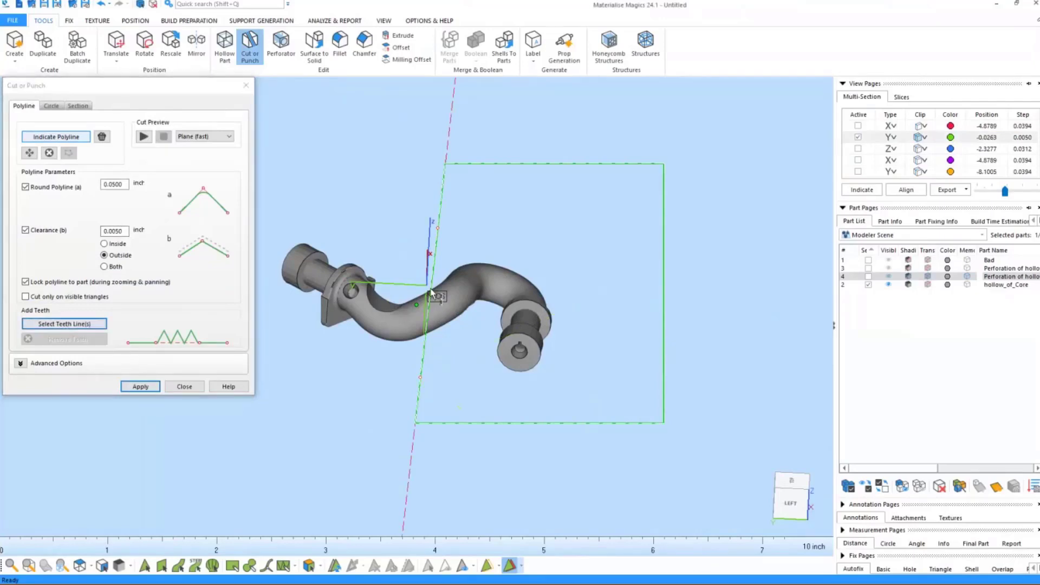
click(431, 322)
scroll(432, 321, up, 5)
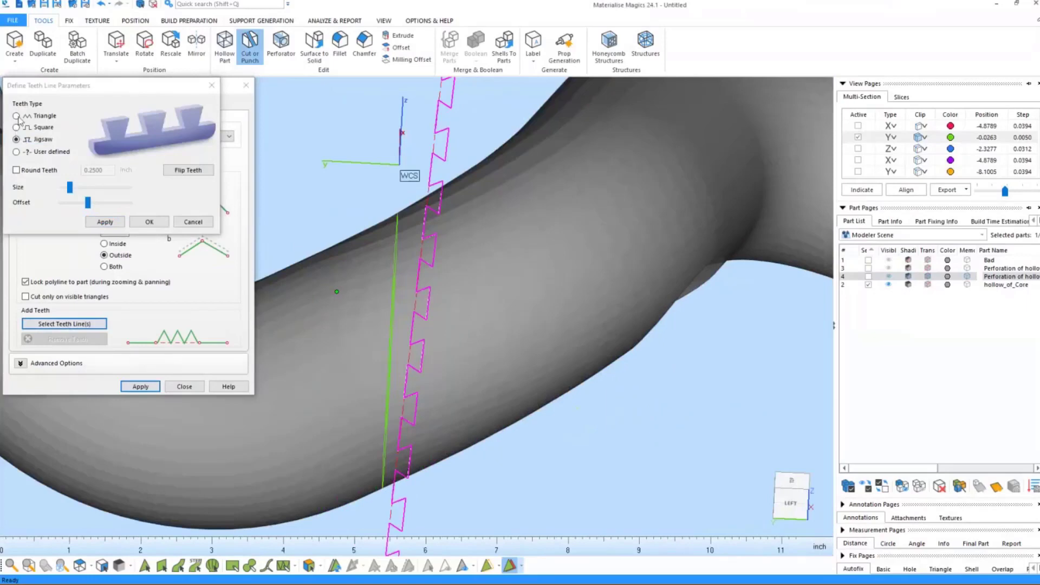
drag(108, 83, 181, 81)
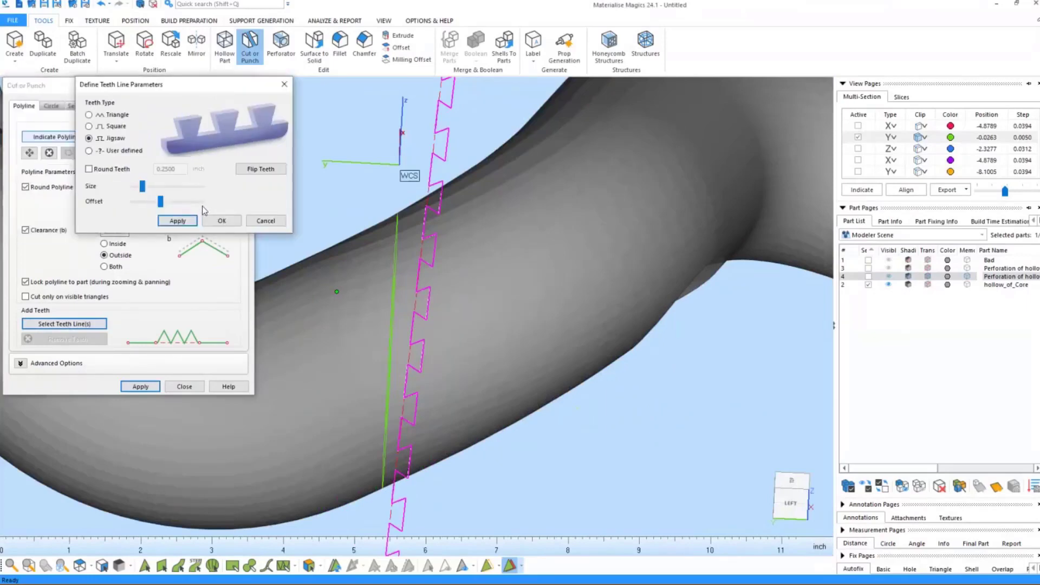
click(89, 169)
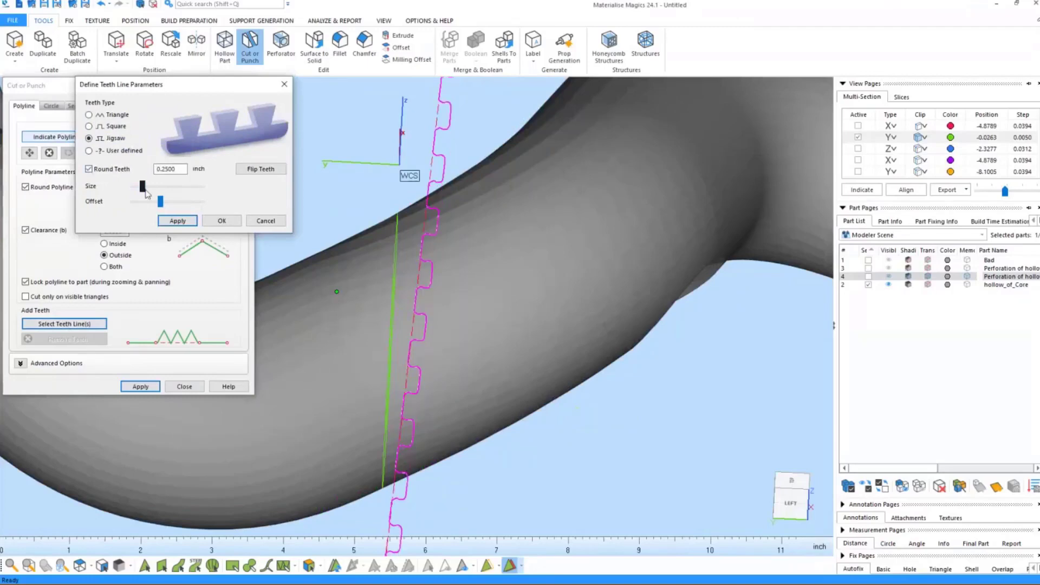
drag(146, 191, 152, 192)
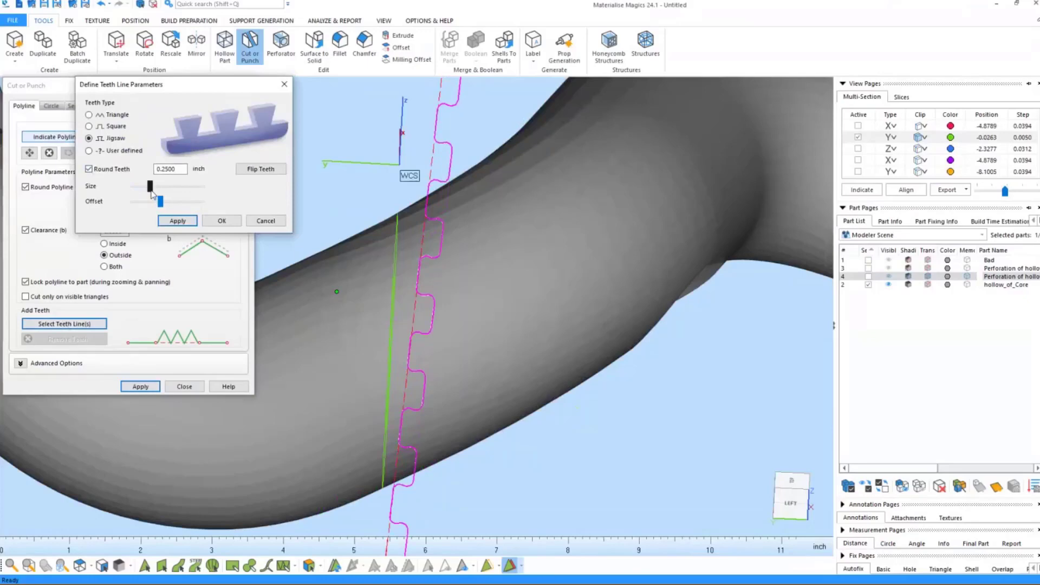
click(221, 221)
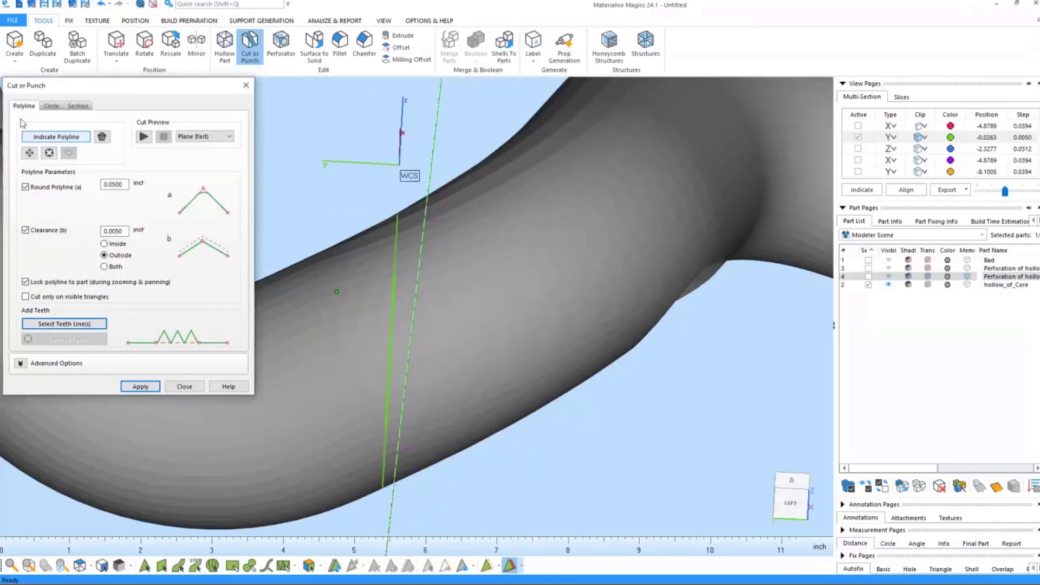
Step: Switch to a section cut, view the Basic type's options, and set the type of section cut to Lap Joint
click(77, 106)
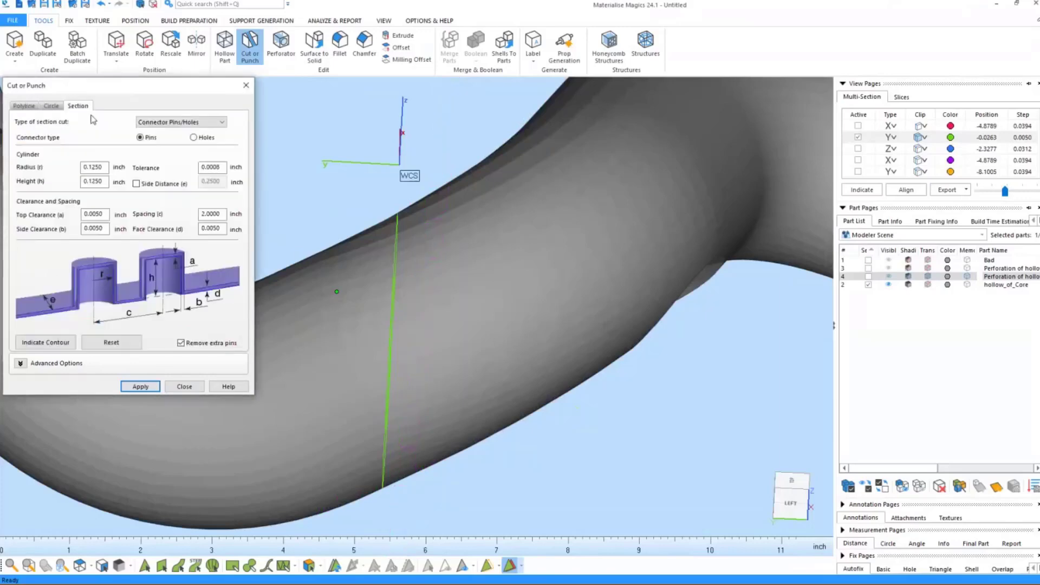
click(168, 123)
click(180, 139)
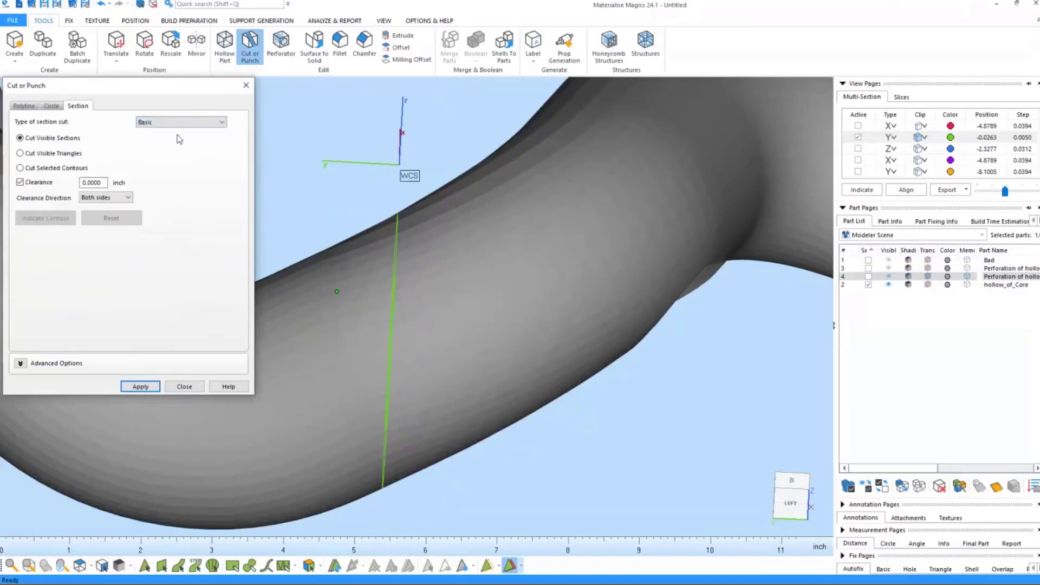
click(182, 122)
click(174, 142)
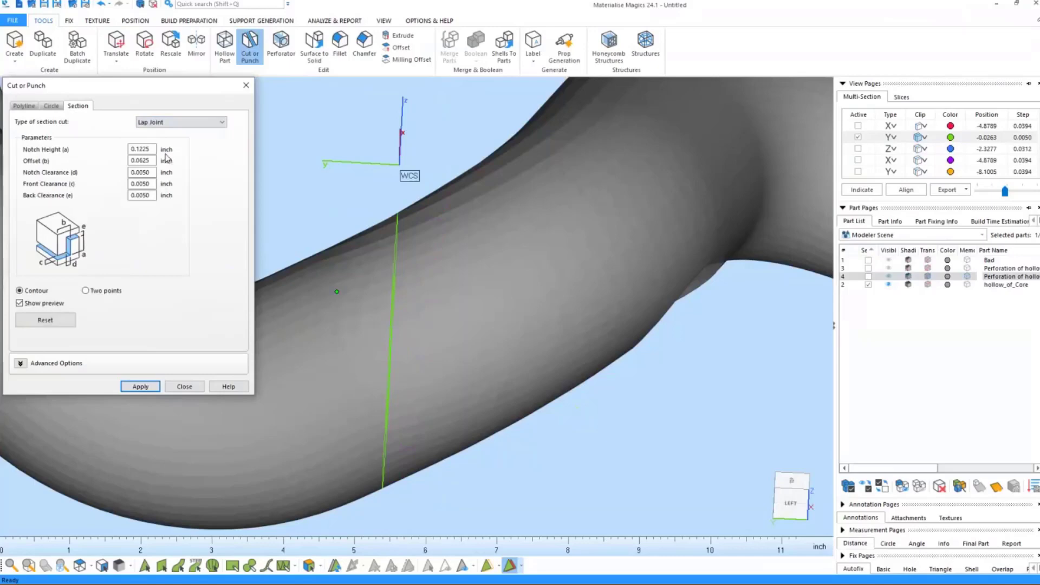
Step: Set the section cut type to Connector Pins/Holes with pins and cut the hollowed core at the active Y section
click(181, 122)
click(182, 149)
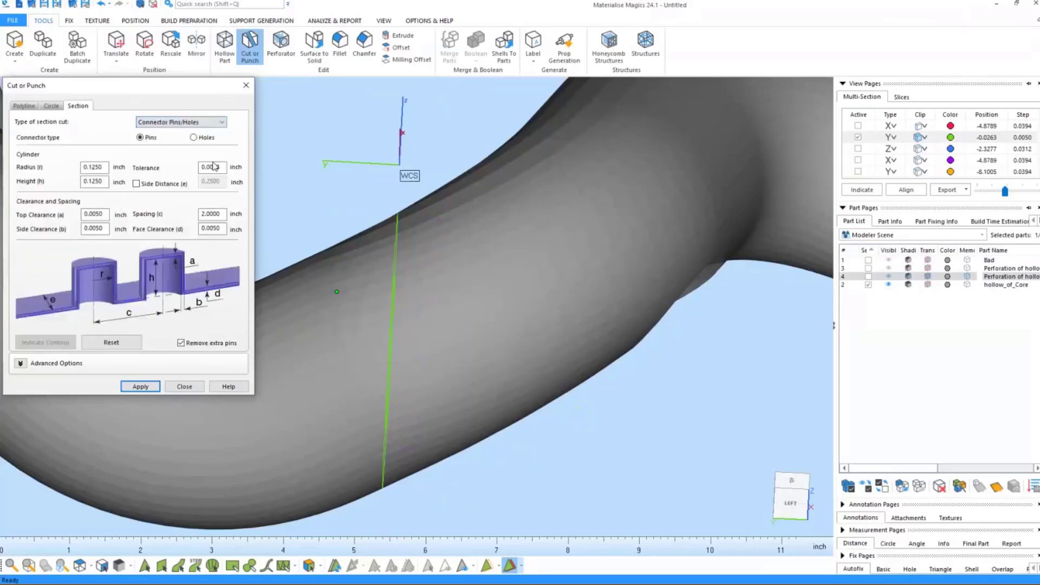
double_click(93, 167)
key(shift+Right)
key(shift+Right)
key(shift+Right)
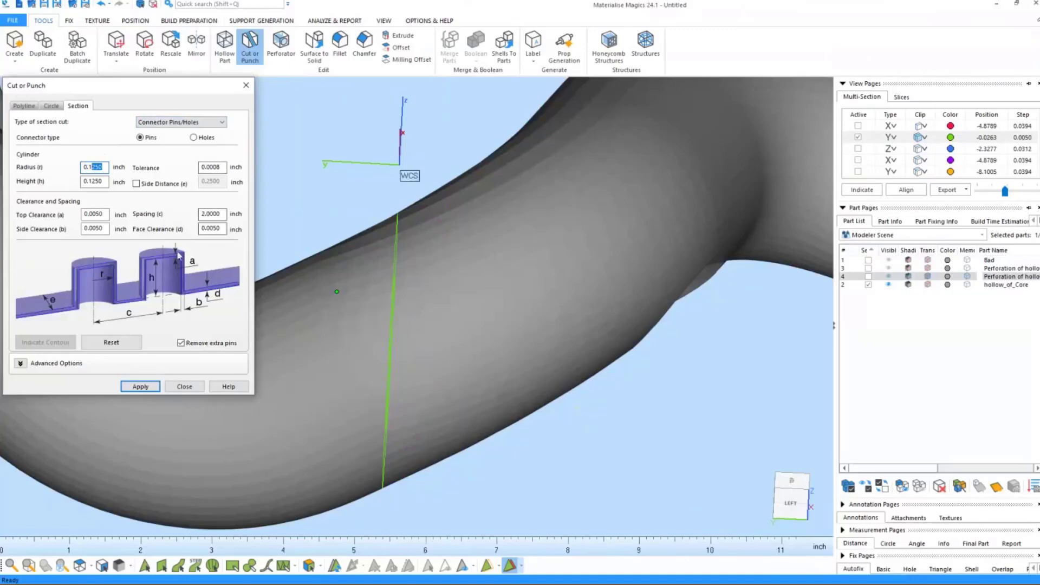
click(145, 390)
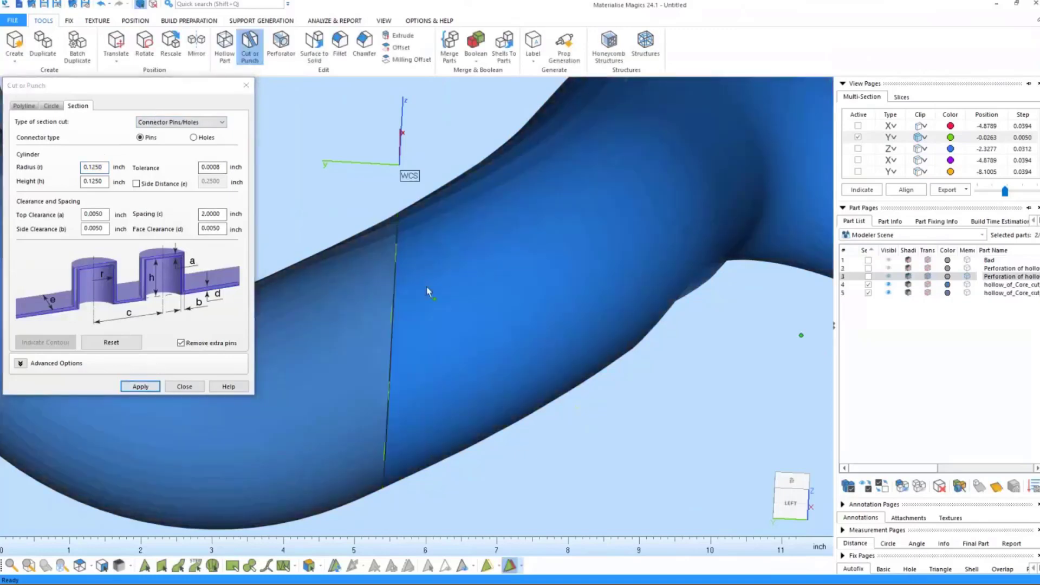
Step: Give the two cut core halves different colours and close the Cut or Punch settings
middle_drag(445, 288, 483, 292)
click(960, 486)
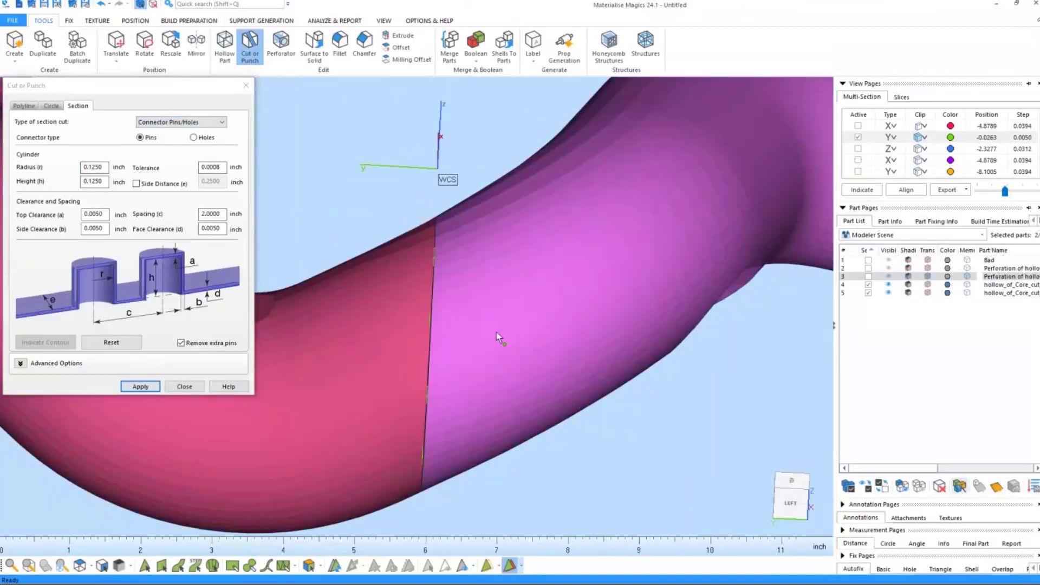
click(246, 89)
scroll(499, 292, down, 6)
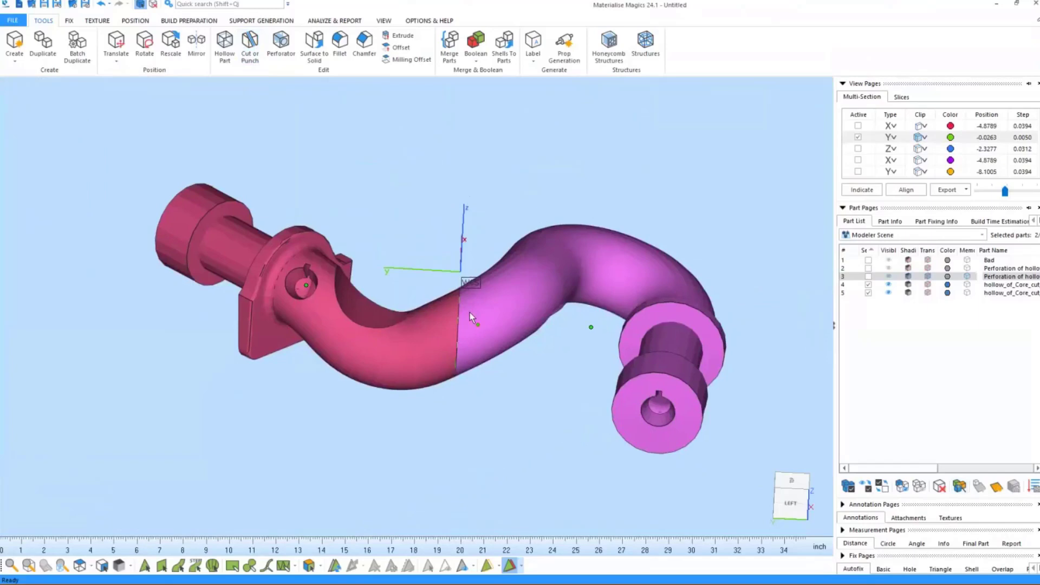
right_drag(472, 317, 475, 292)
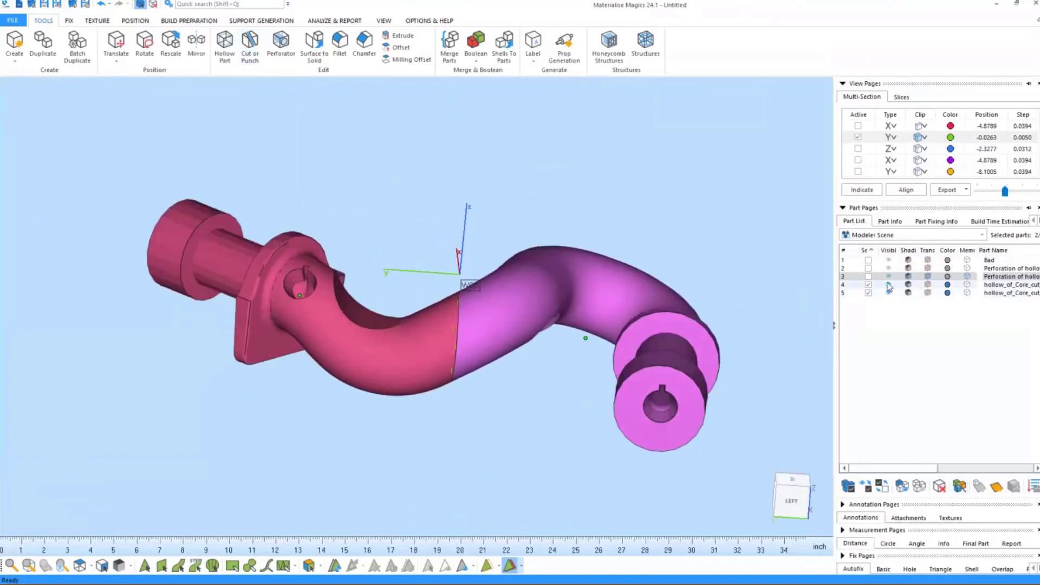
Step: Hide the magenta core half, deactivate the Y section and inspect the connector holes on the pink half's cut face
click(888, 285)
right_drag(495, 346, 417, 322)
click(858, 138)
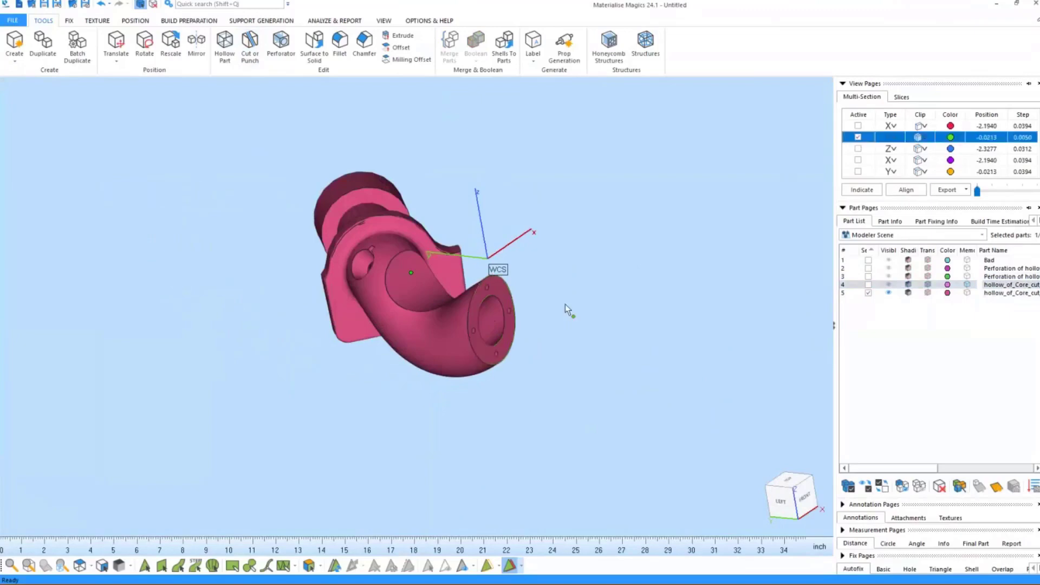
scroll(565, 304, up, 7)
middle_drag(380, 325, 401, 260)
right_drag(400, 260, 383, 243)
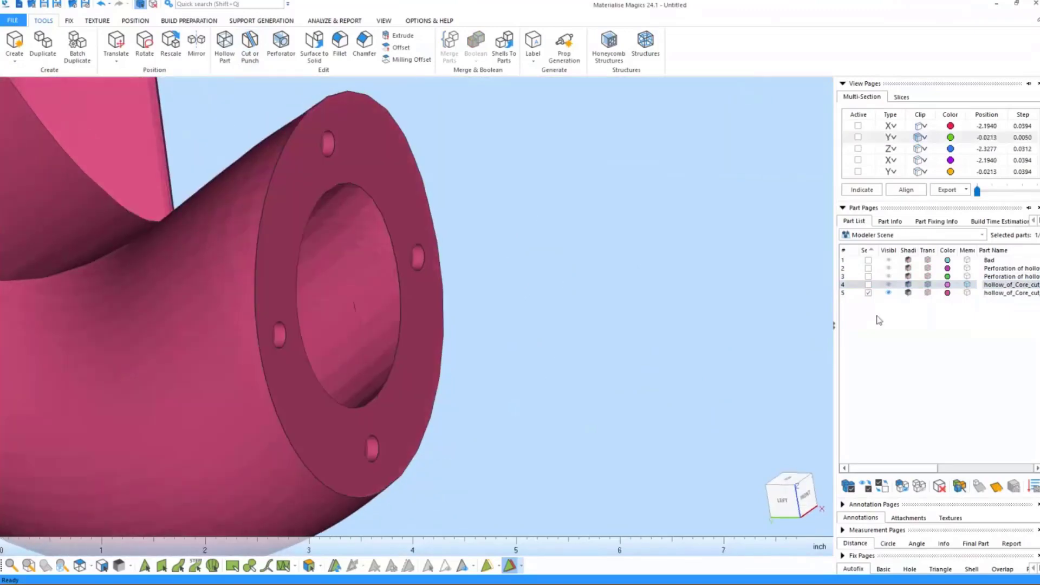
Step: Show the magenta core half instead of the pink one and examine the connector pins on its cut face
click(889, 285)
click(888, 293)
right_drag(392, 313, 515, 267)
scroll(488, 260, up, 3)
scroll(472, 250, down, 5)
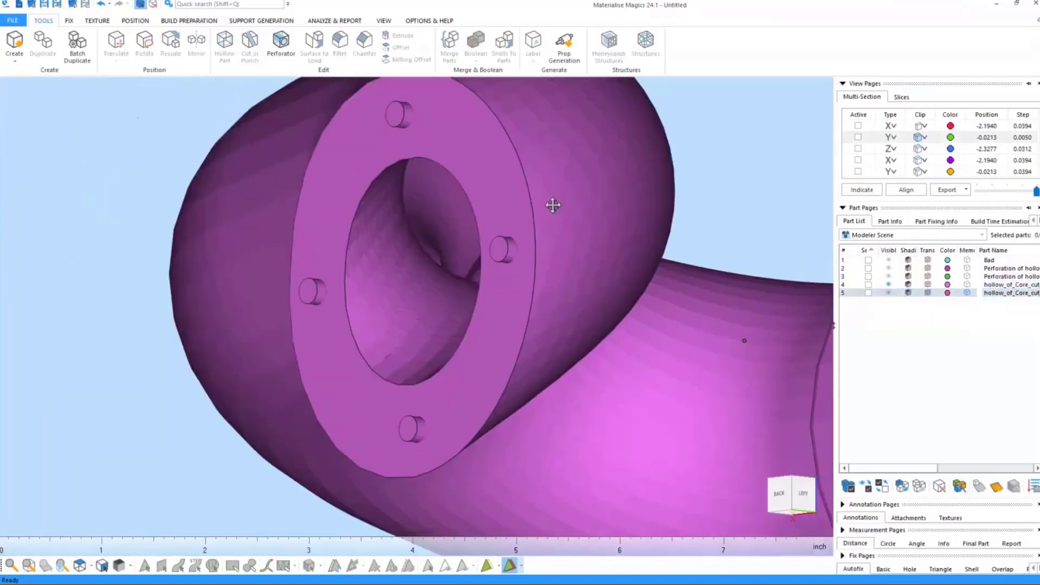
right_drag(477, 247, 514, 215)
middle_drag(514, 215, 486, 265)
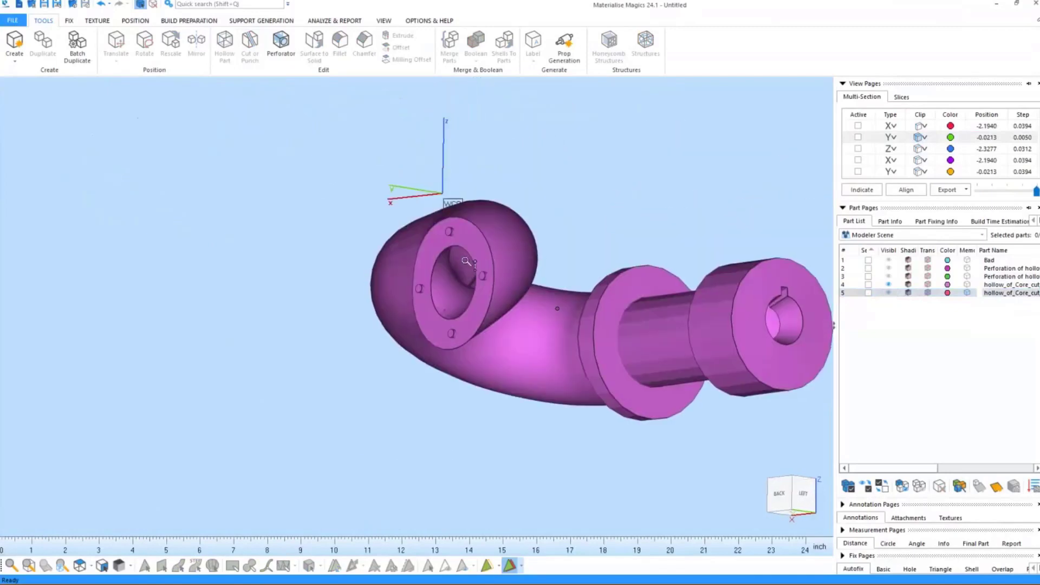
scroll(485, 264, up, 4)
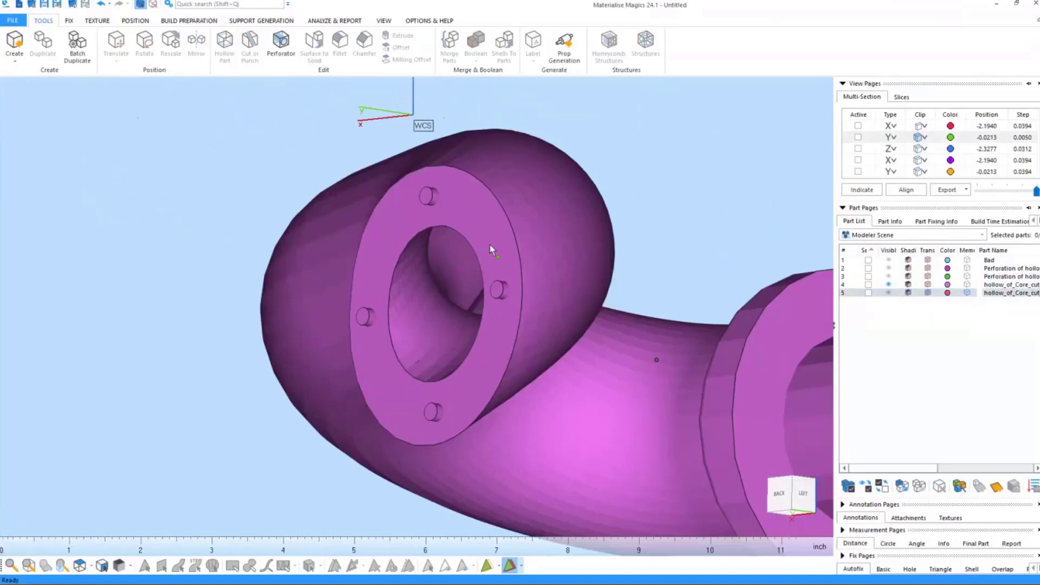
mouse_move(493, 251)
right_down()
mouse_move(509, 235)
mouse_move(497, 250)
right_up()
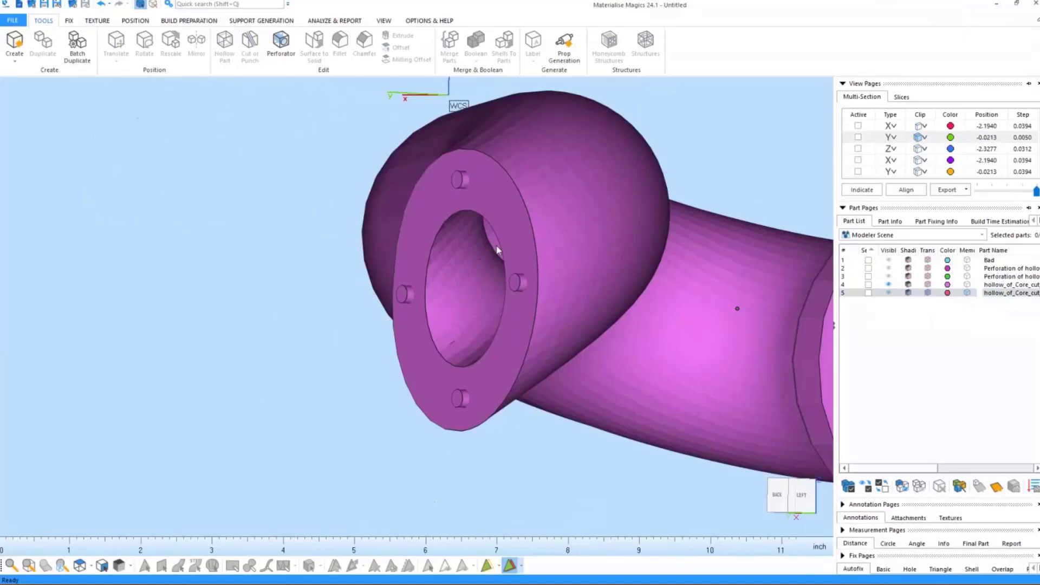
right_drag(534, 232, 603, 236)
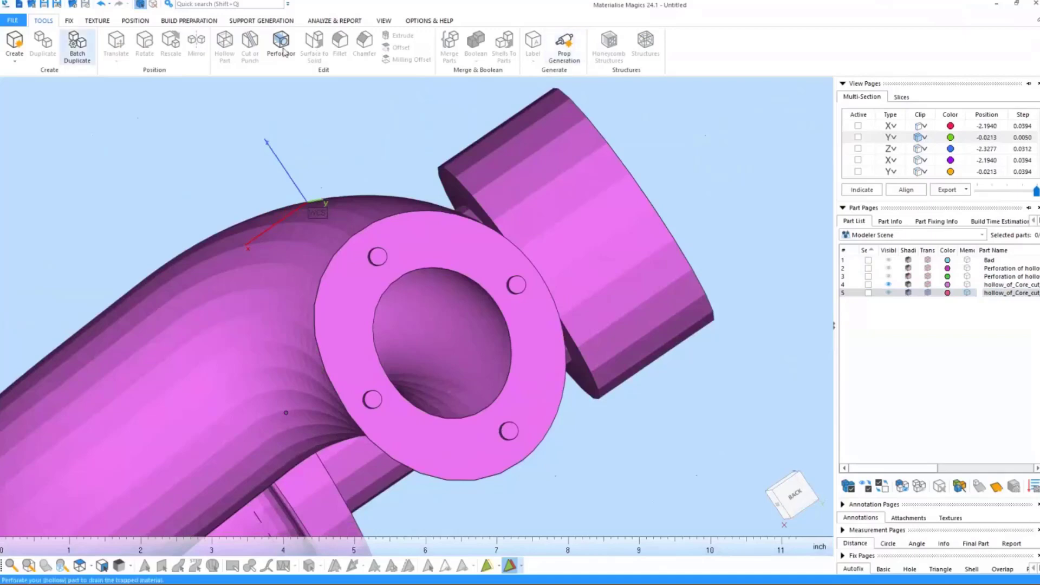
Step: Select the magenta half and place a rectangular label reading "CATI 001" on its cut face between two pins, above the bore
click(464, 258)
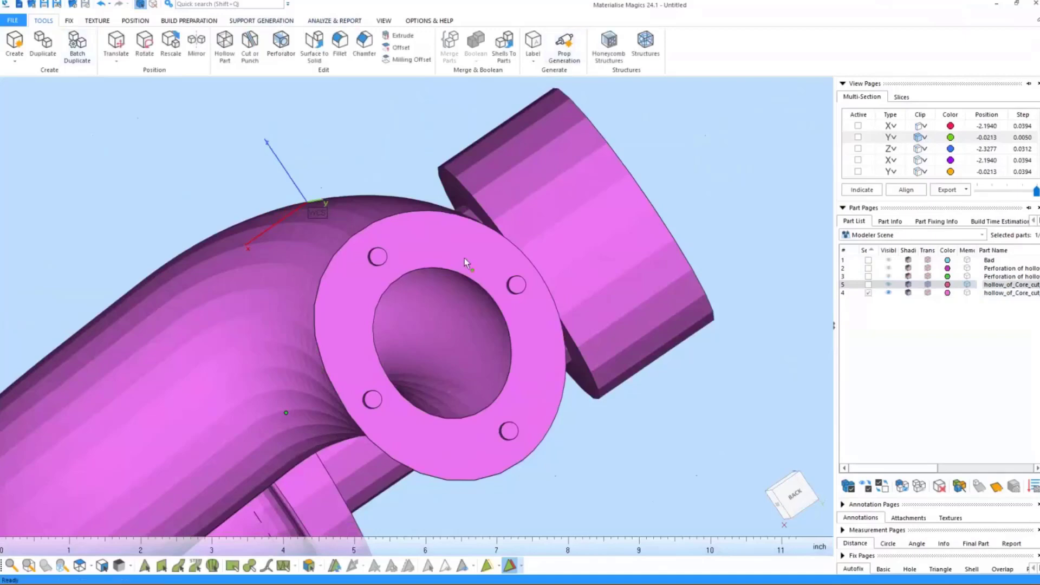
middle_drag(441, 243, 484, 194)
right_drag(485, 194, 461, 201)
click(533, 44)
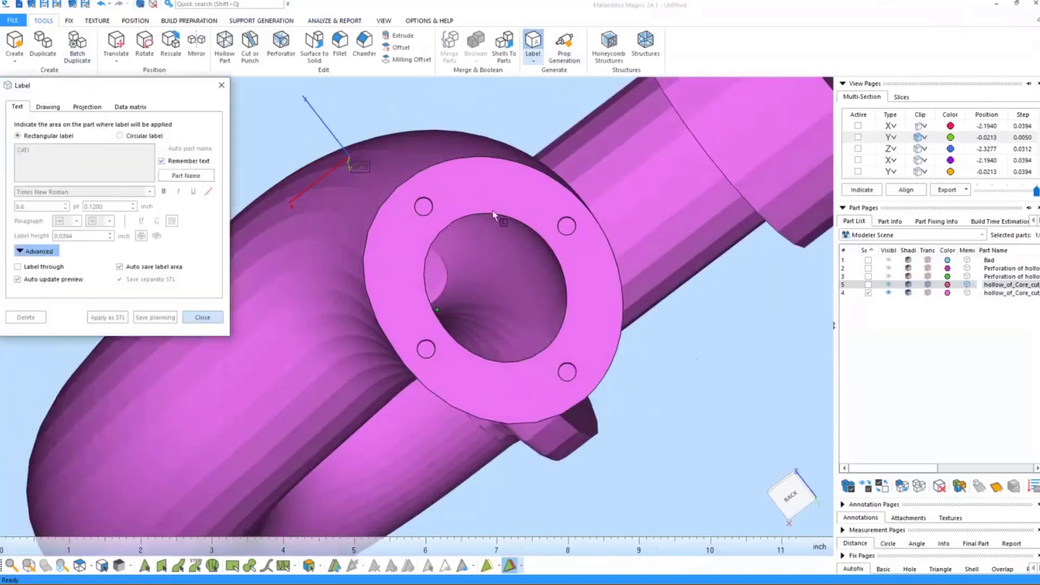
drag(461, 171, 512, 203)
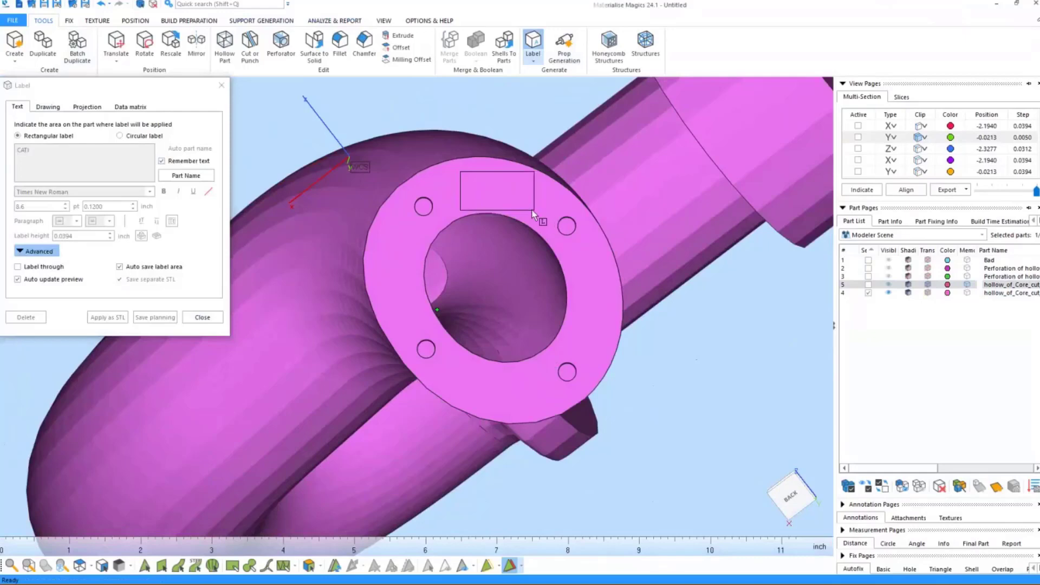
click(93, 169)
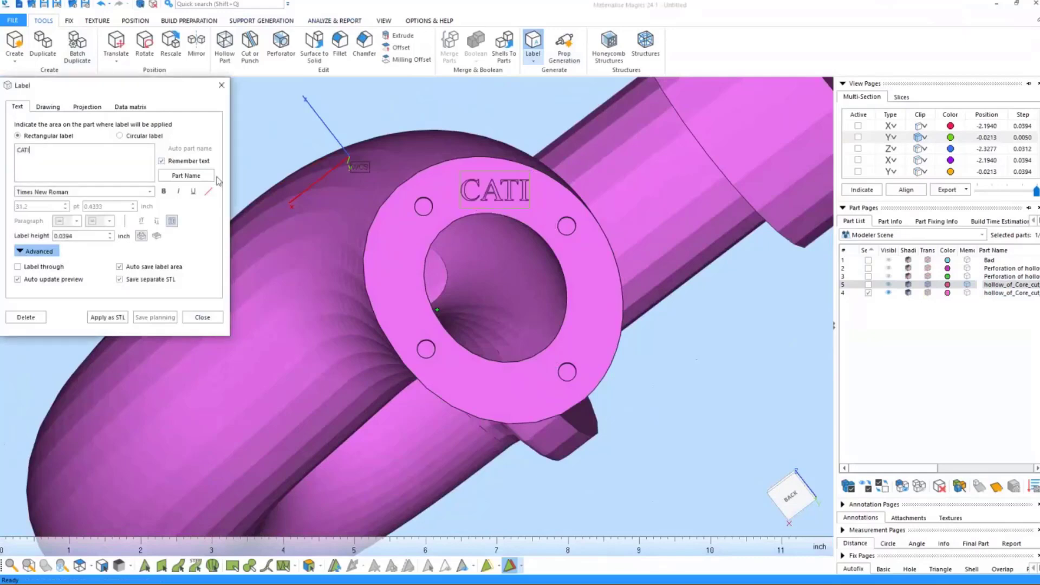
text(011)
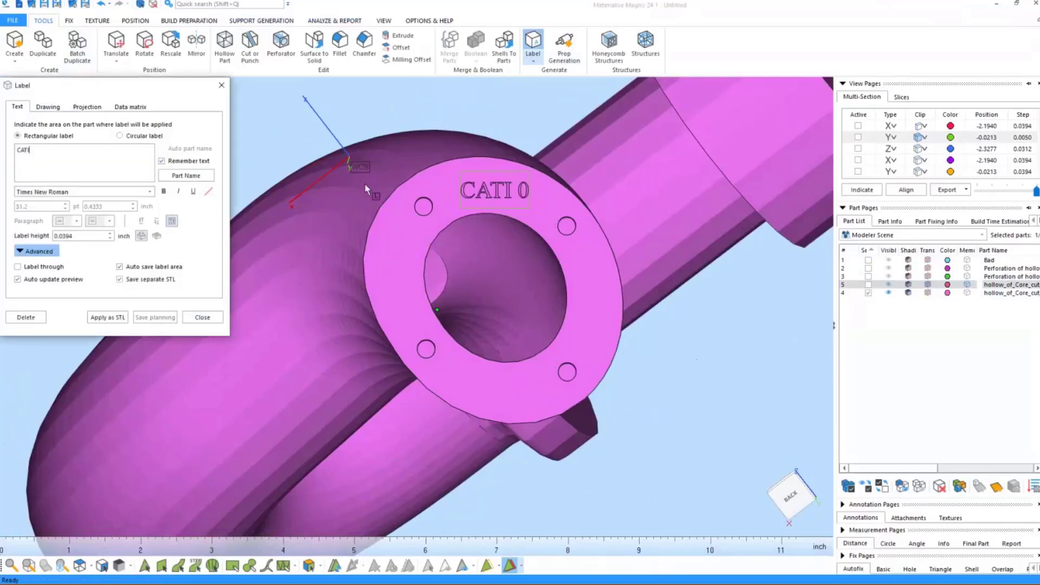
key(BackSpace)
text(01)
Step: Switch the CATI 001 label to the other height direction and apply it as an STL
right_drag(419, 179, 157, 236)
click(156, 237)
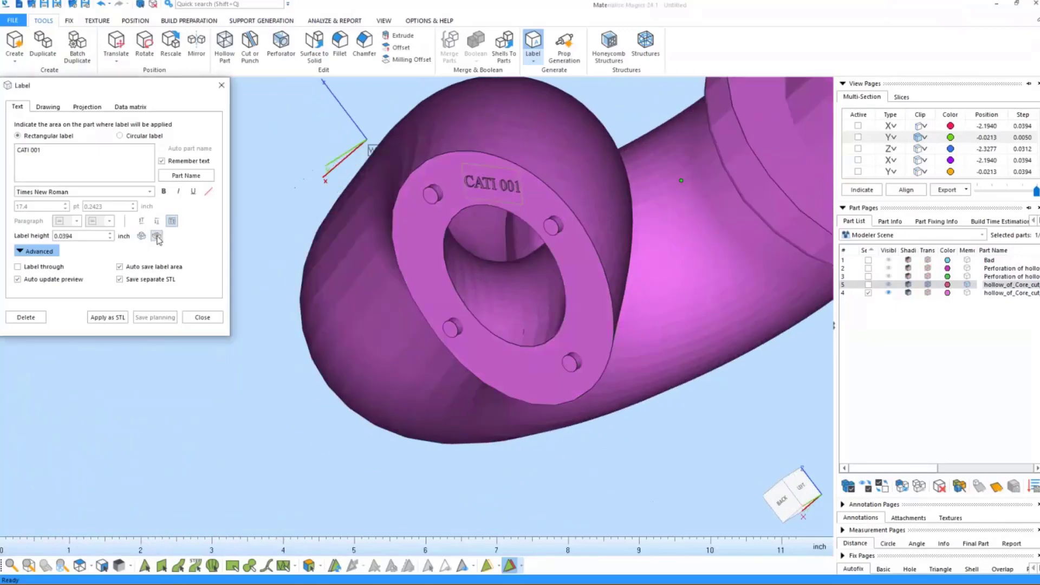
scroll(534, 201, up, 5)
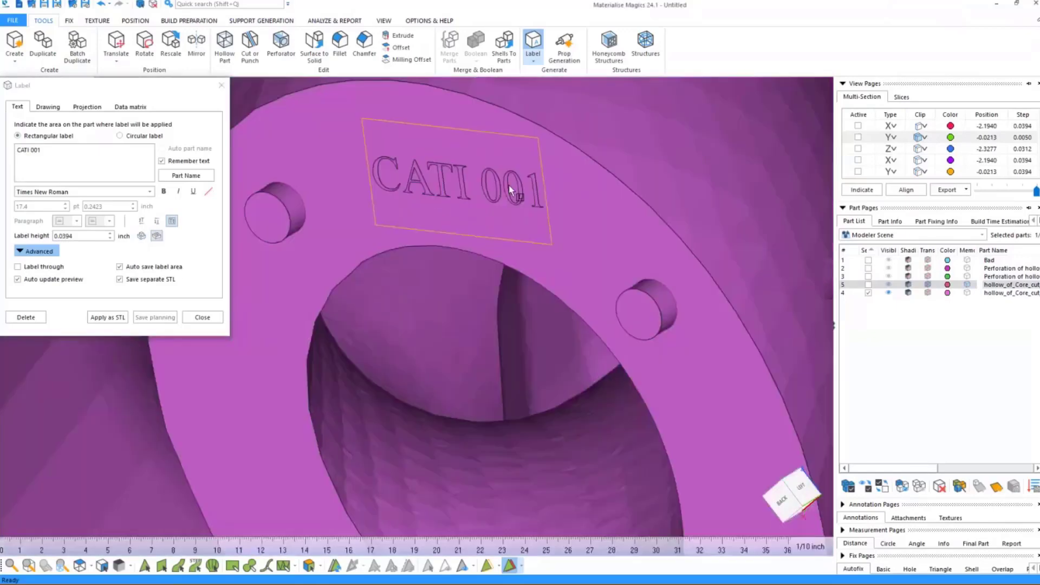
right_drag(480, 157, 426, 187)
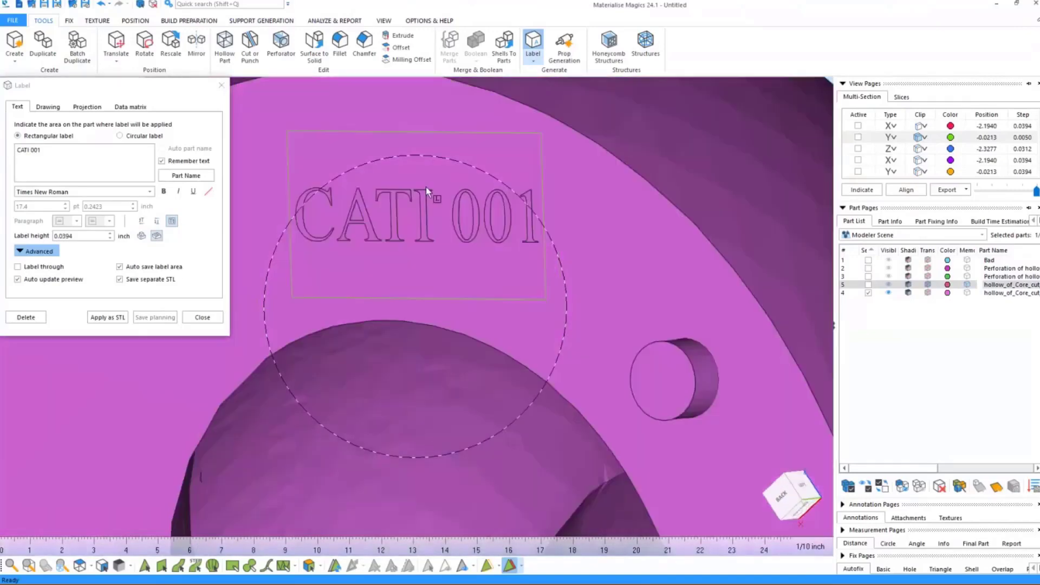
click(110, 319)
right_drag(431, 233, 461, 257)
scroll(439, 238, down, 5)
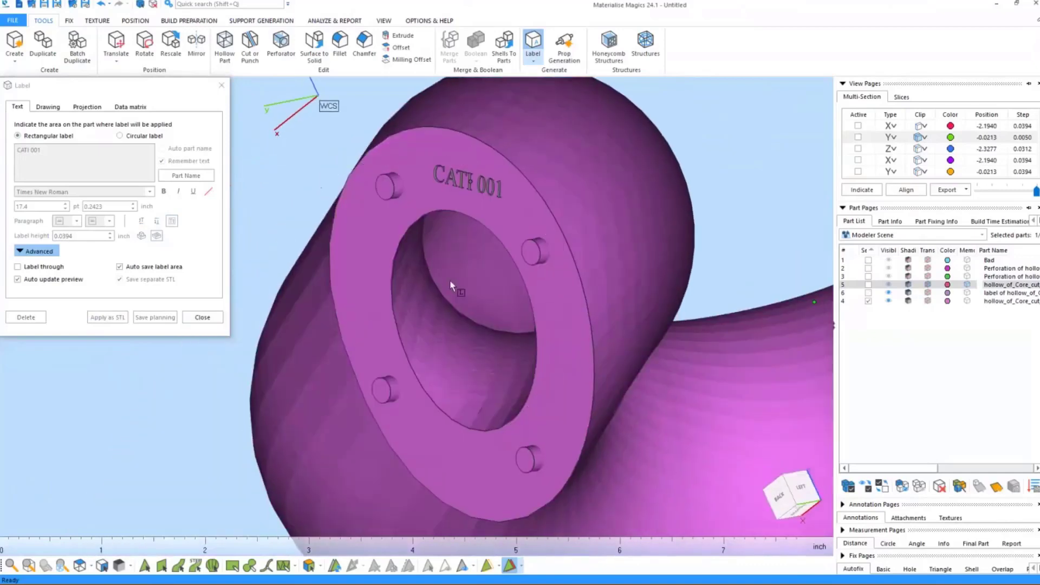
scroll(450, 279, down, 5)
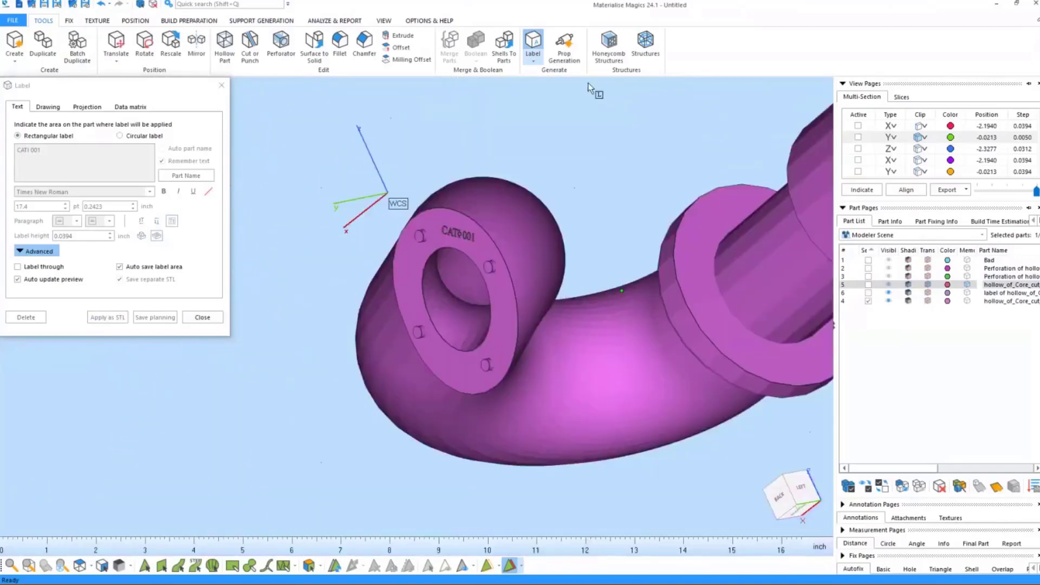
Step: Hide the CATI 001 label and the magenta half, and show the pink half with its cut face in view
click(888, 293)
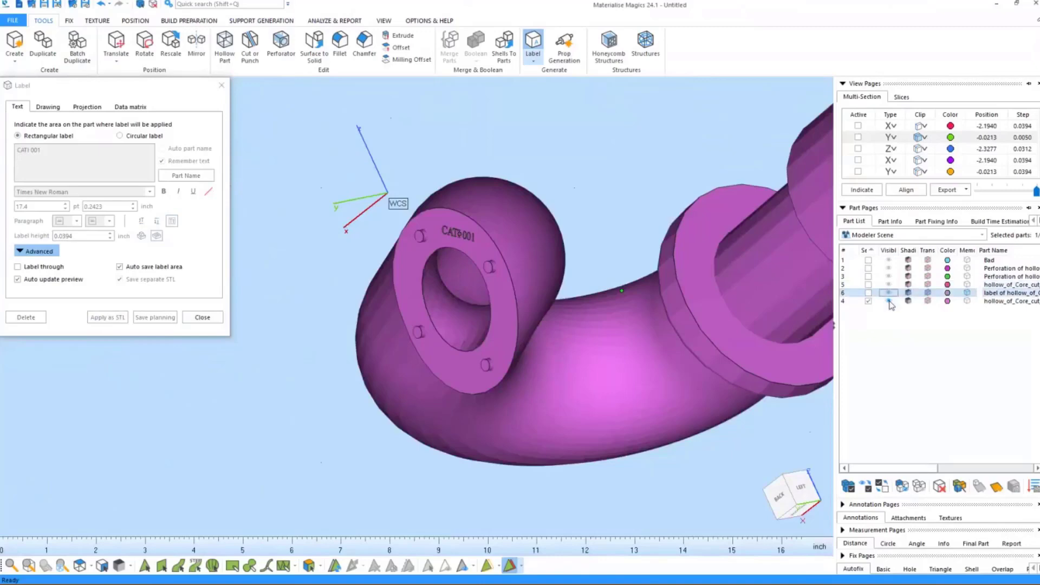
click(888, 301)
click(889, 285)
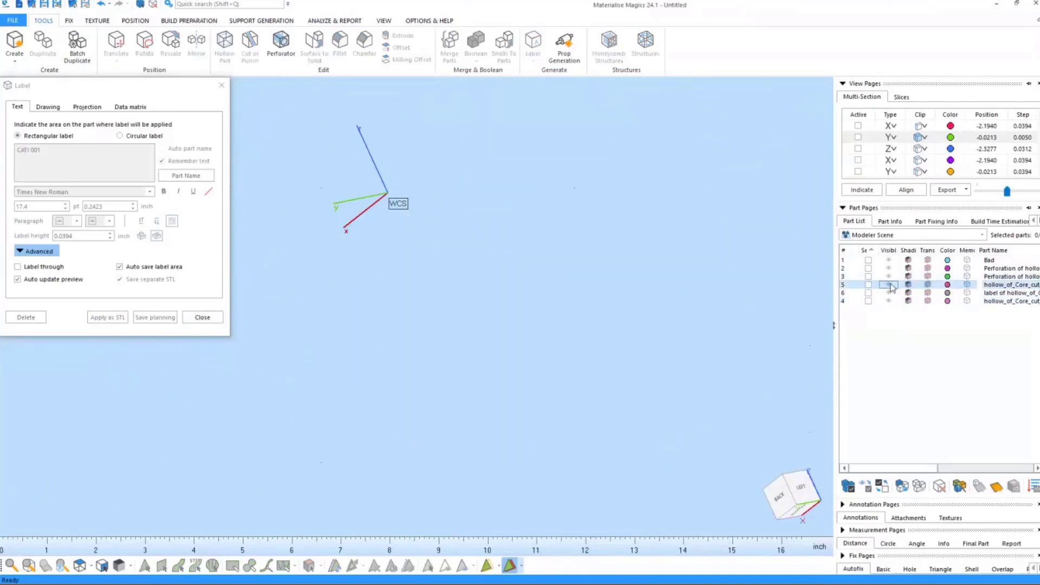
middle_drag(422, 278, 453, 260)
right_drag(453, 260, 253, 323)
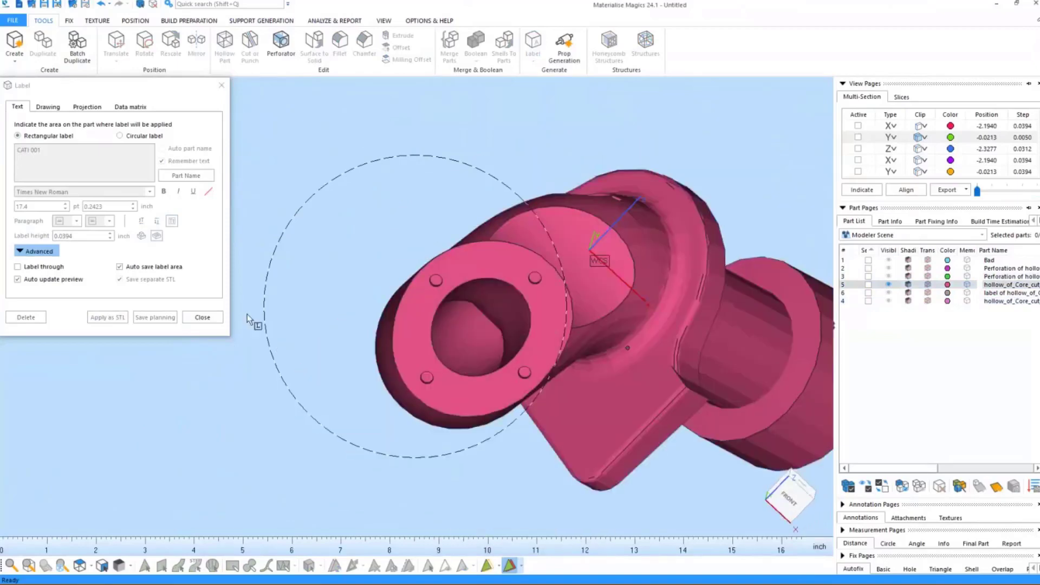
middle_drag(467, 296, 375, 227)
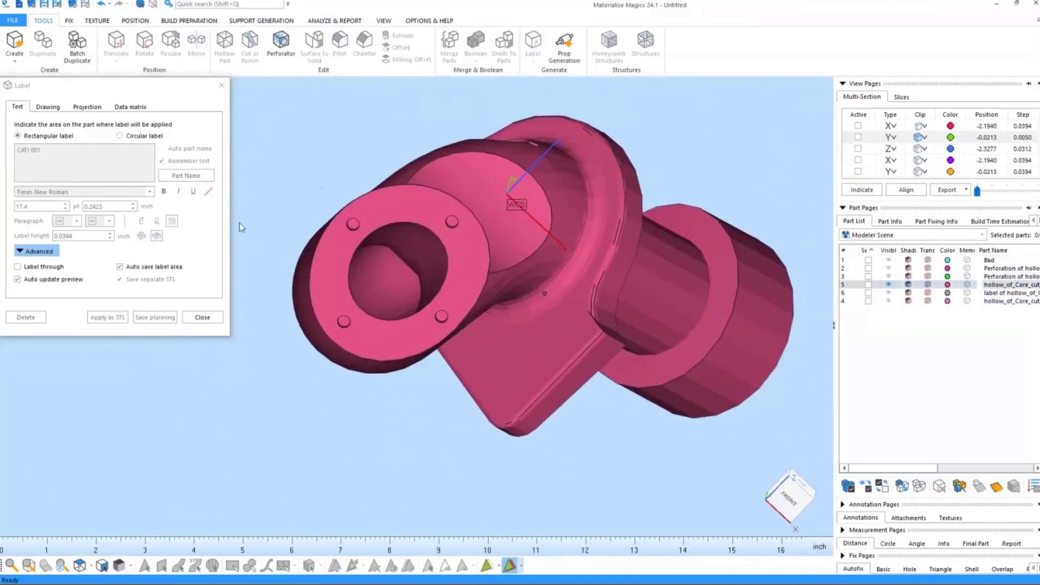
Step: Select the pink half, add a rectangular label reading "CATI 002" on its cut face above the bore, and apply it as an STL
drag(376, 203, 444, 226)
click(554, 302)
click(869, 285)
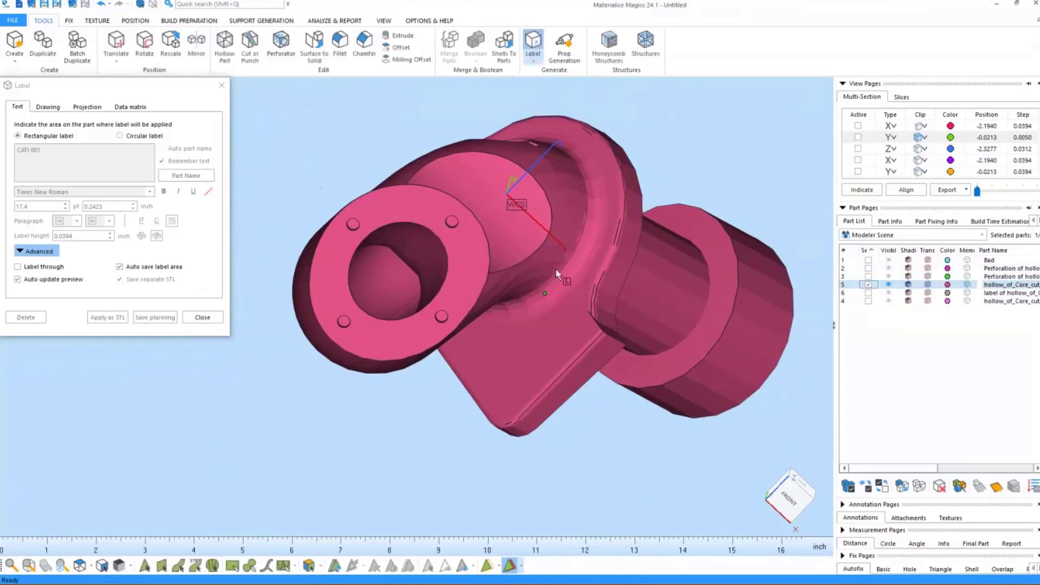
drag(376, 203, 441, 227)
scroll(403, 219, up, 5)
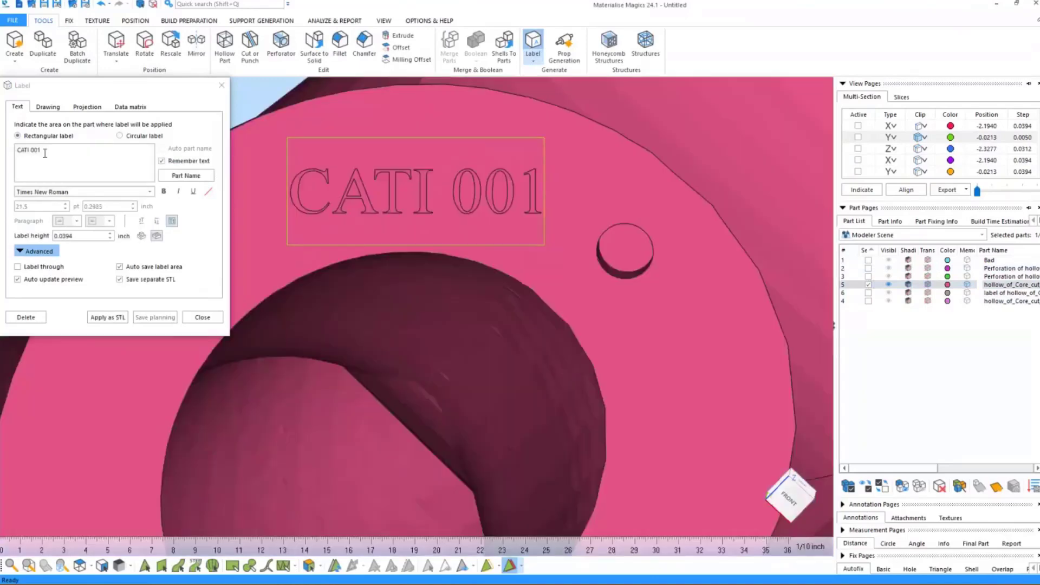
key(BackSpace)
text(2)
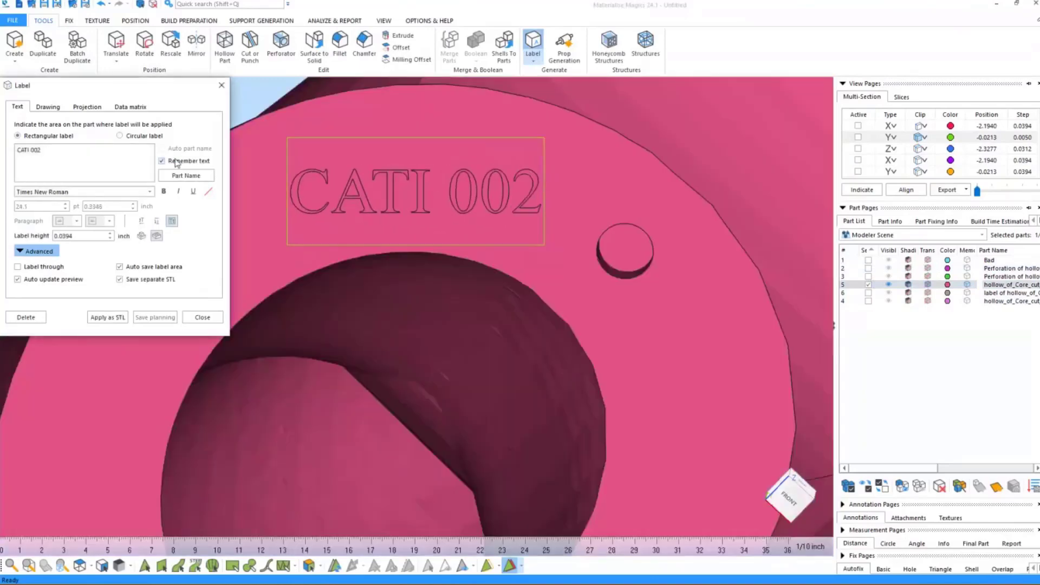
click(109, 319)
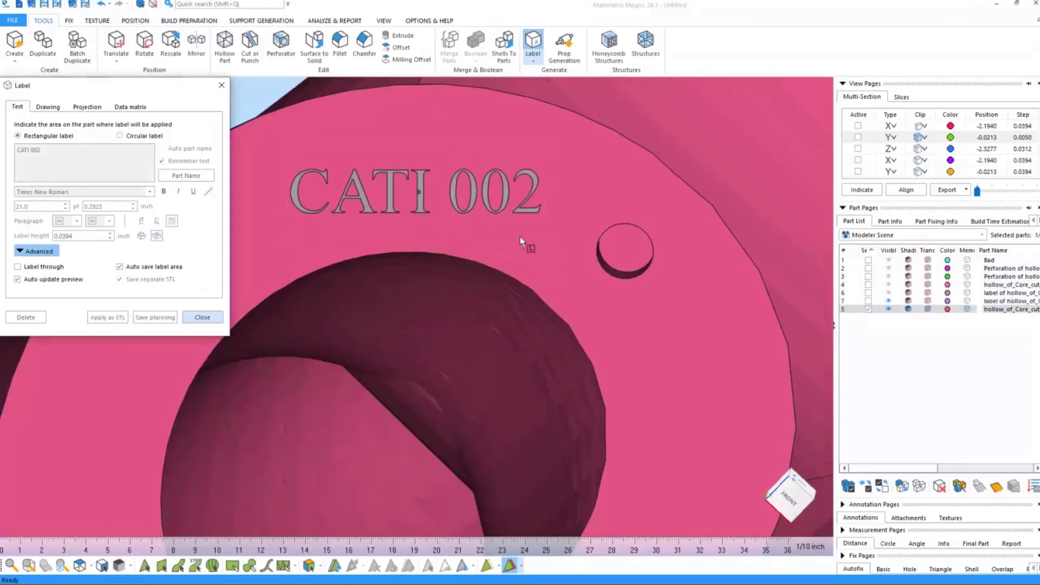
Step: Run a Boolean on the CATI 002 label and the pink half, converting composed parts and declining to save the originals, and close the label settings
right_drag(520, 239, 569, 228)
click(334, 145)
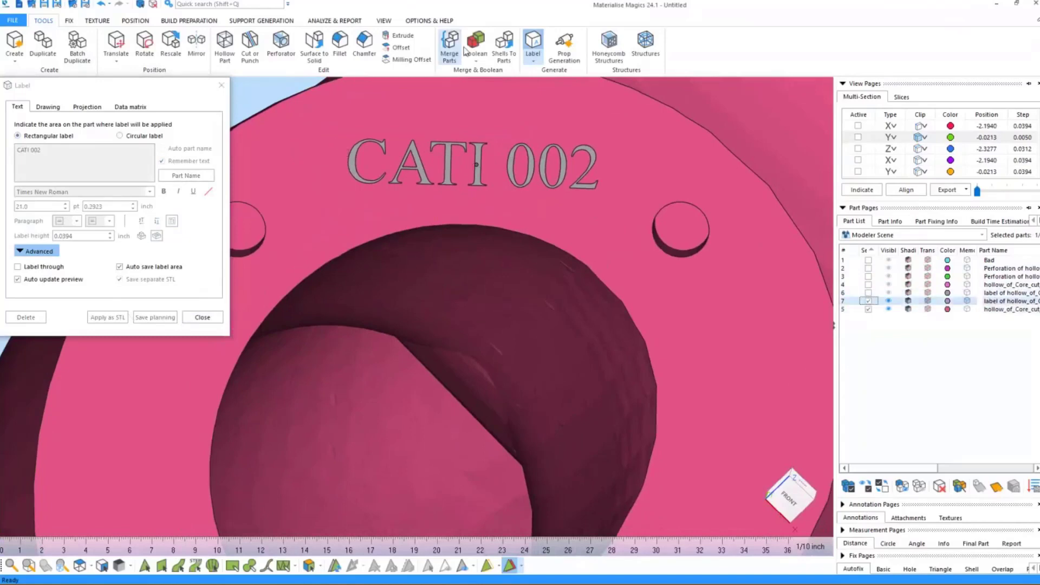
click(465, 51)
click(95, 295)
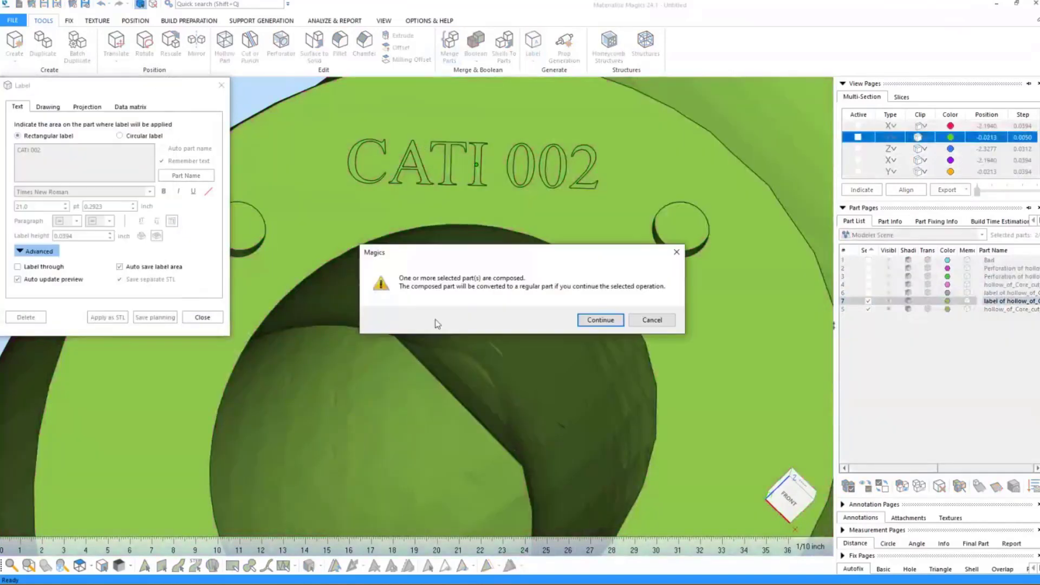
click(613, 320)
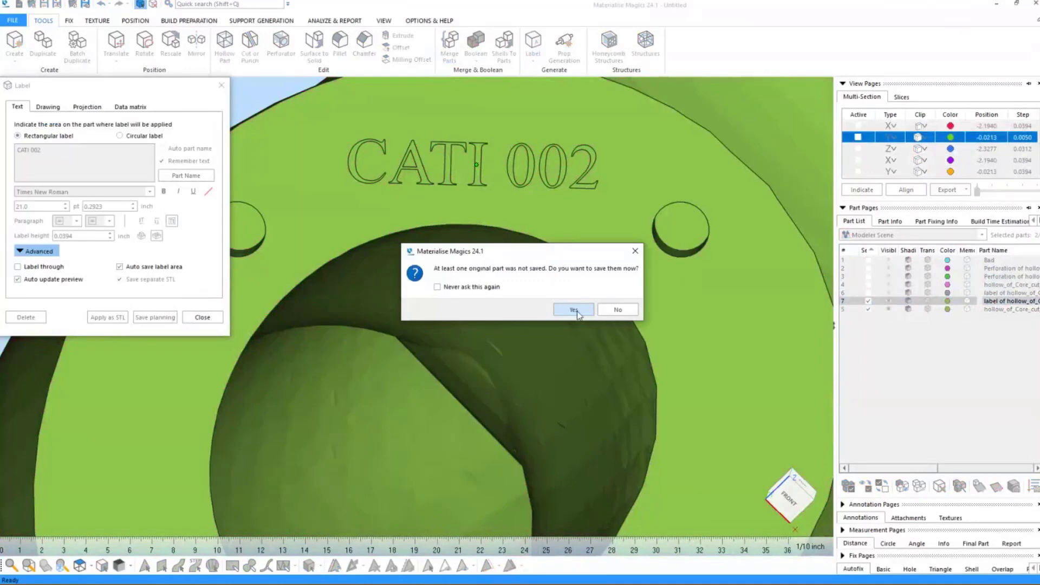
click(611, 310)
click(202, 317)
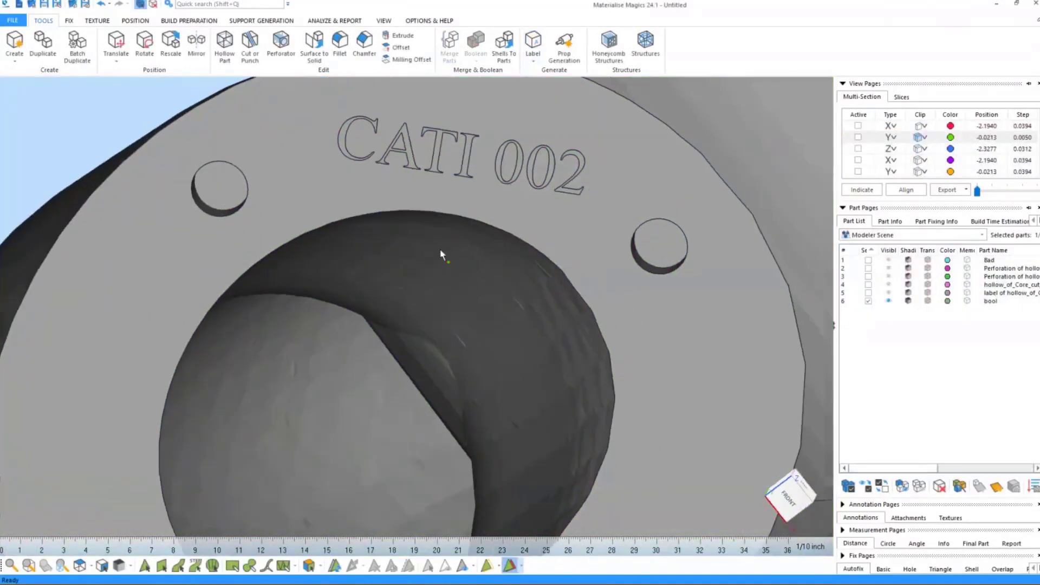
Step: Show and select the magenta half and its CATI 001 label together with the labelled CATI 002 half
right_drag(440, 248, 425, 210)
scroll(417, 218, down, 7)
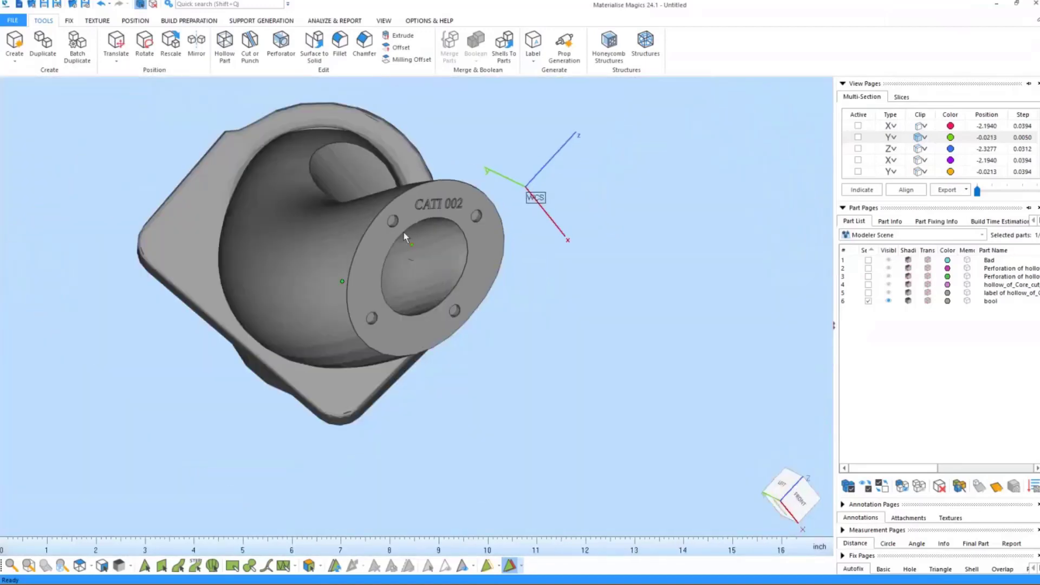
middle_drag(403, 231, 378, 255)
mouse_move(378, 255)
right_down()
mouse_move(346, 295)
mouse_move(383, 270)
right_up()
scroll(383, 271, down, 3)
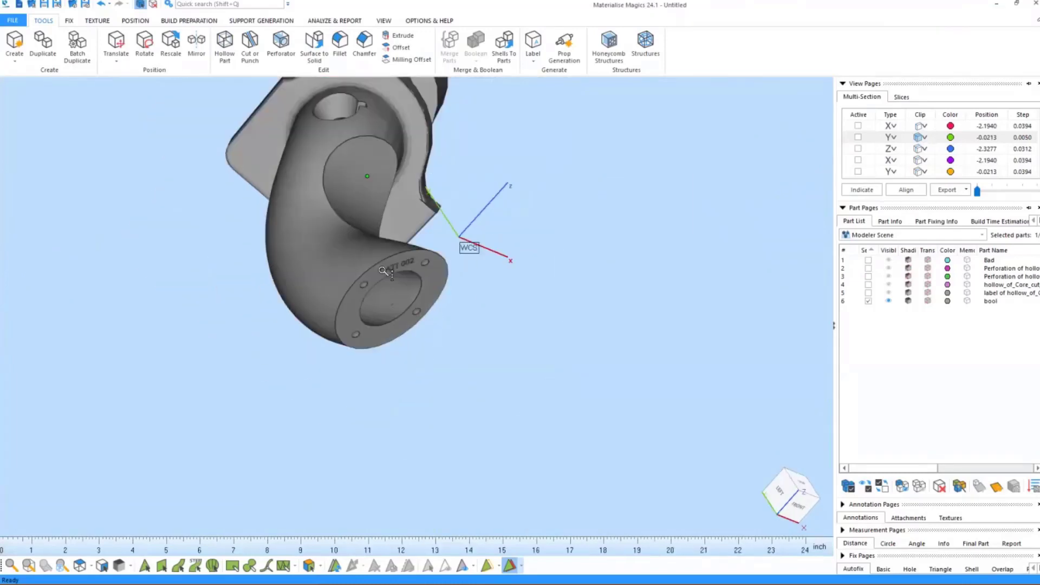
scroll(383, 270, down, 2)
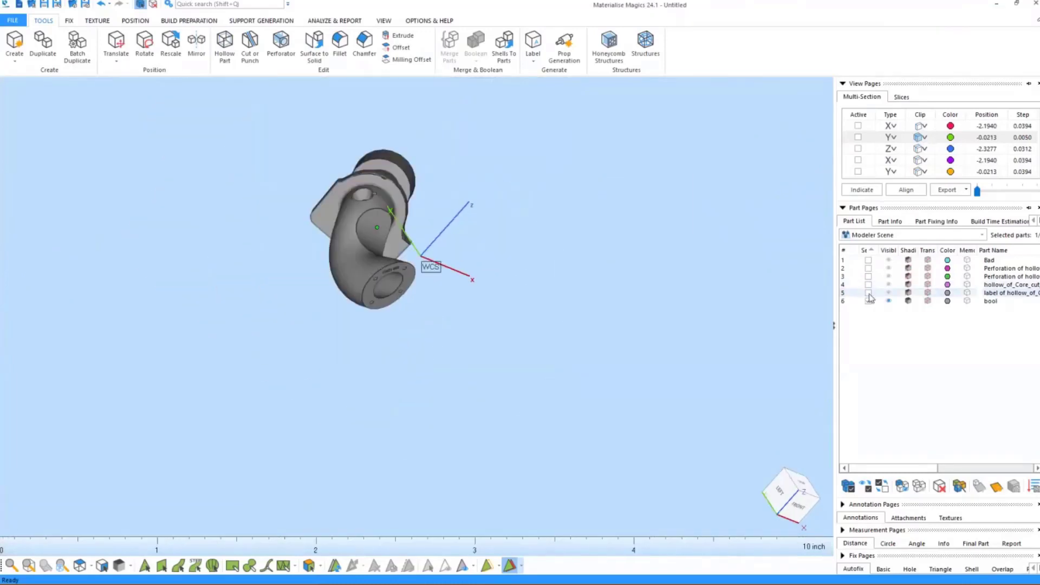
click(869, 294)
click(868, 285)
middle_drag(428, 290, 430, 290)
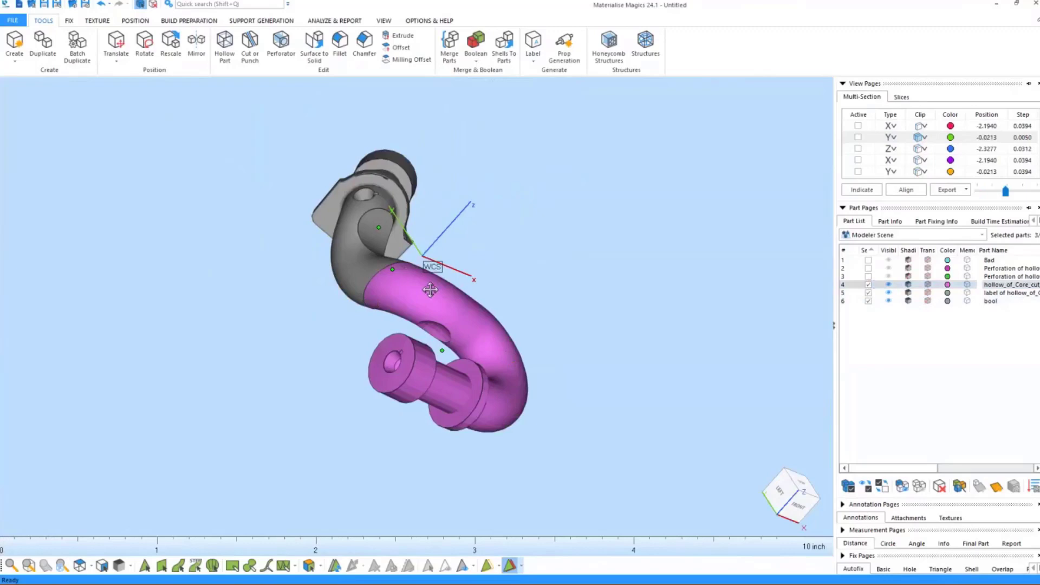
right_drag(430, 290, 520, 302)
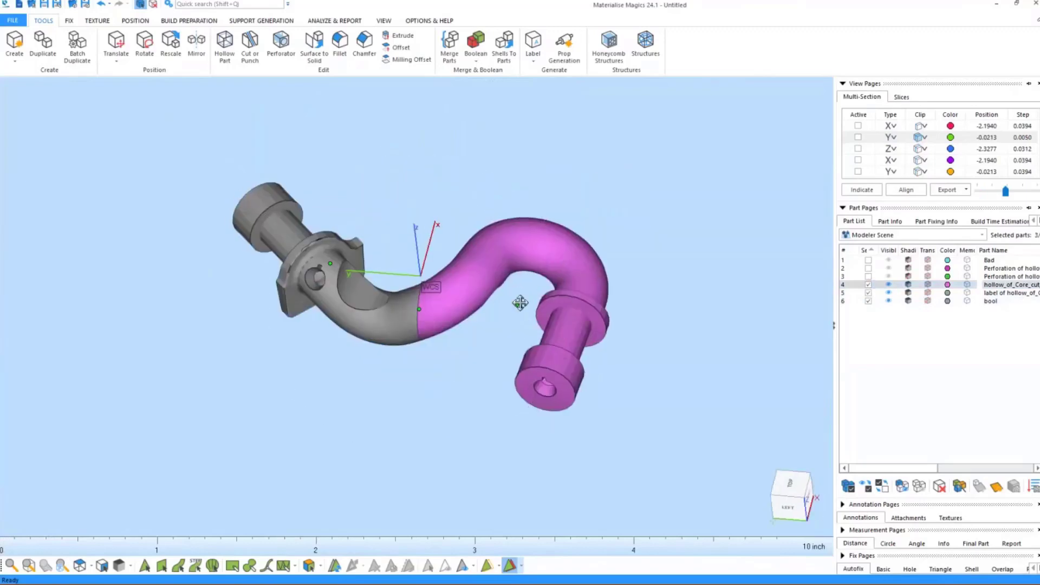
middle_drag(520, 302, 359, 264)
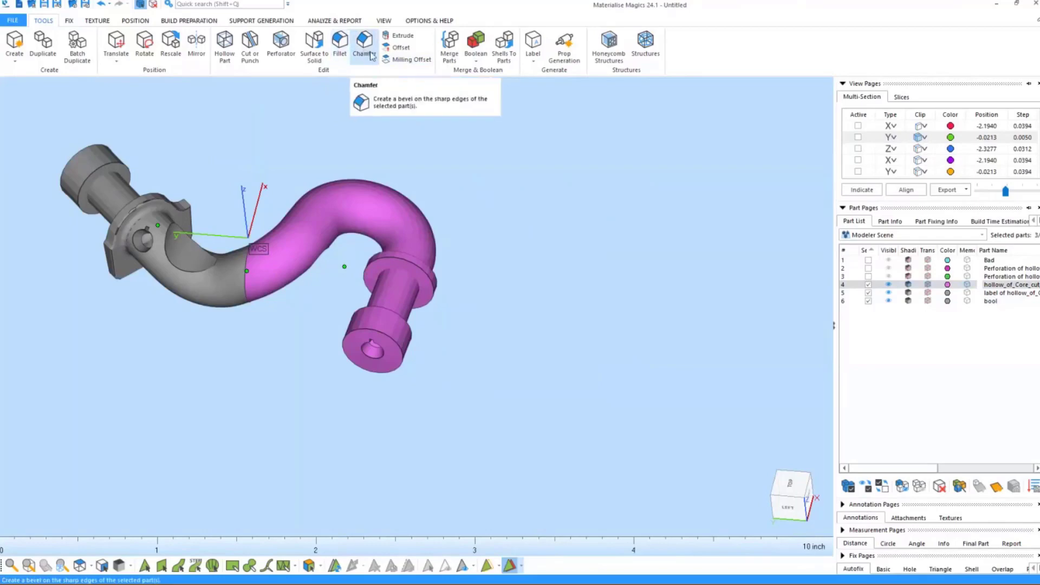
Step: Fillet the magenta flange's outer rim and its inner edge around the shaft with a 0.25 inch radius, converting the composed part, and close the fillet settings
click(341, 52)
scroll(404, 260, up, 5)
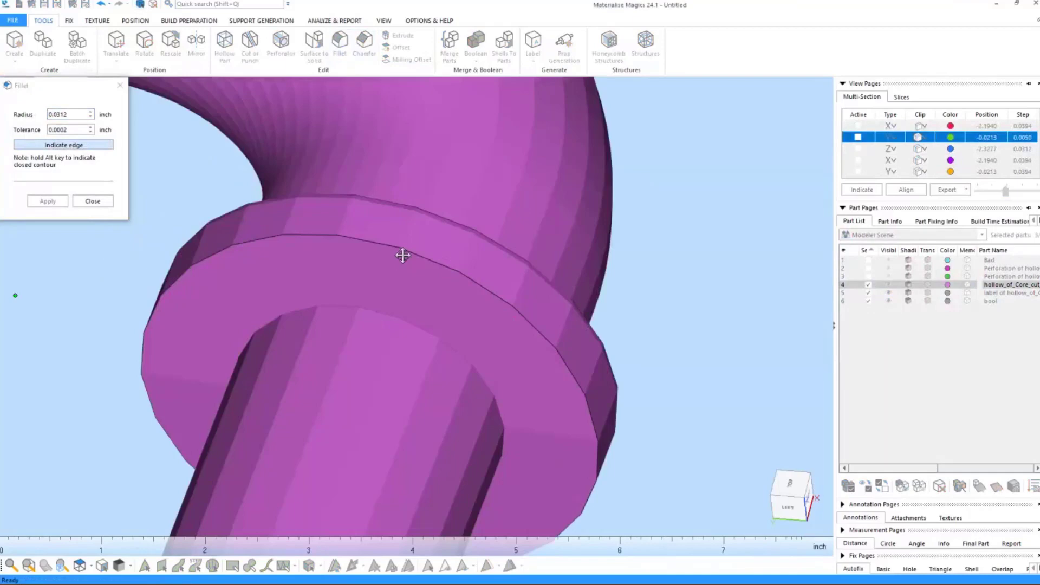
middle_drag(403, 255, 407, 241)
right_drag(406, 240, 367, 226)
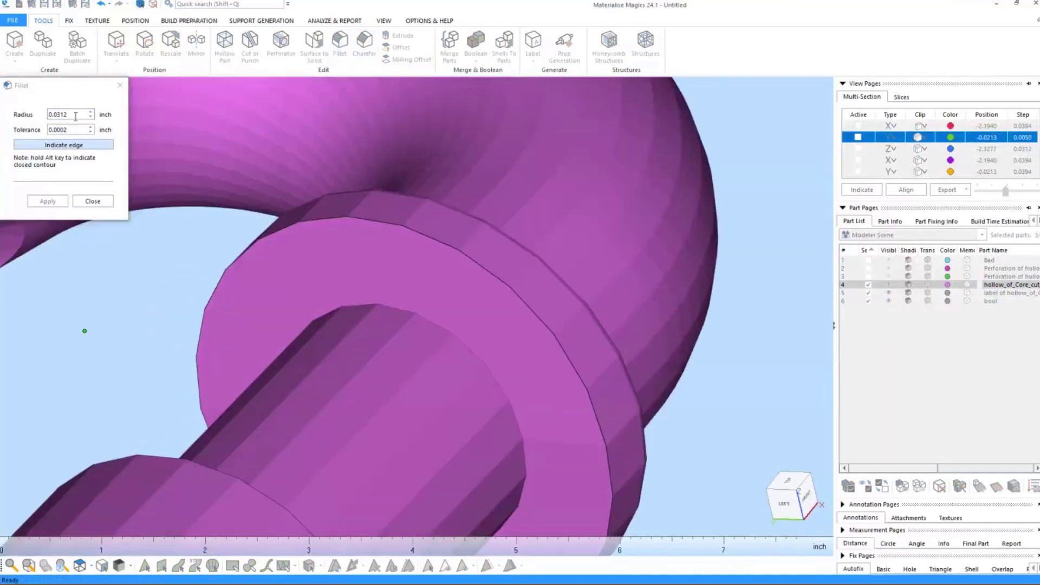
click(76, 116)
double_click(75, 115)
text(.25)
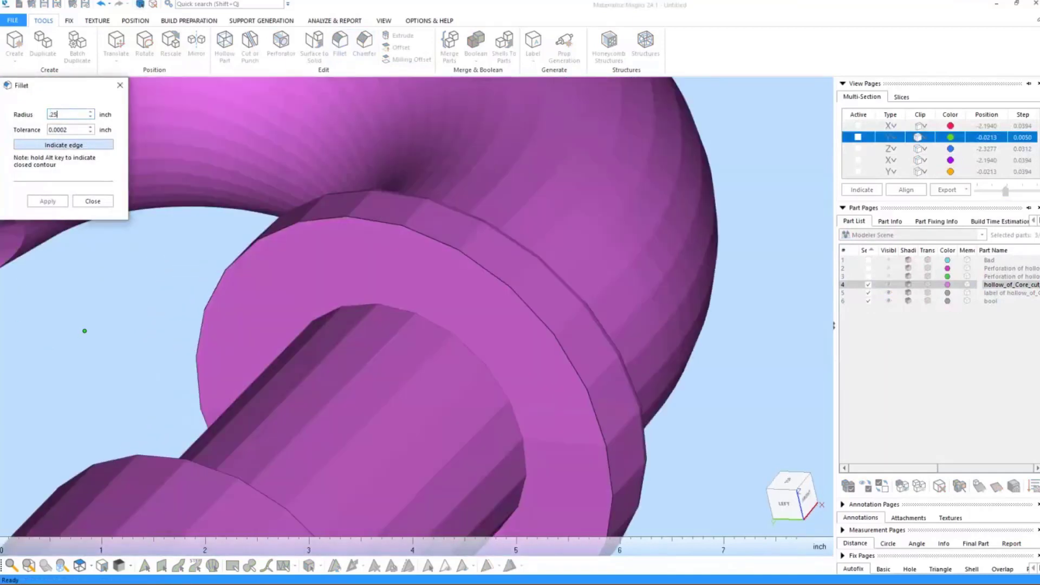
click(424, 238)
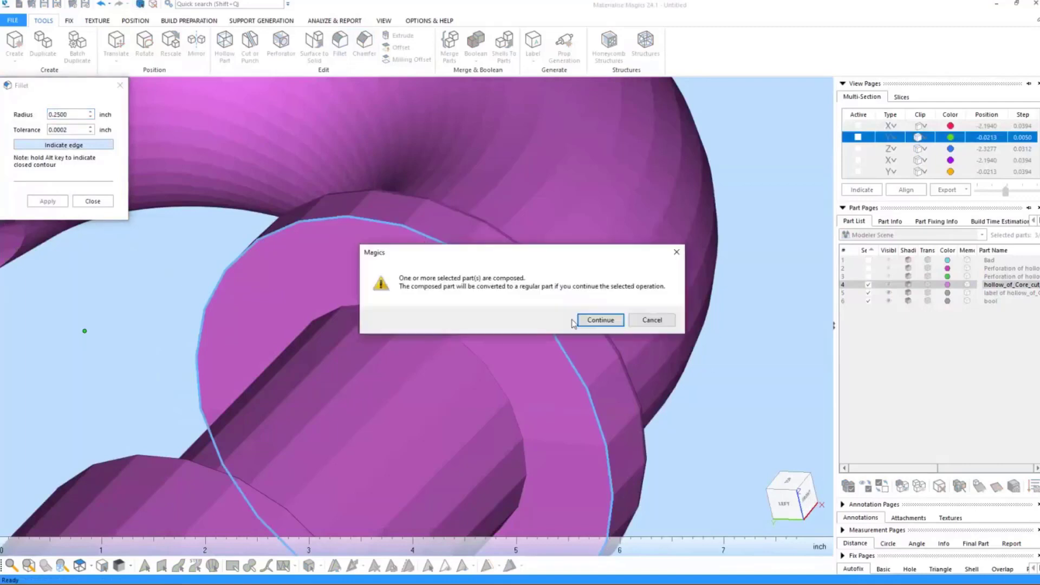
click(586, 320)
click(434, 326)
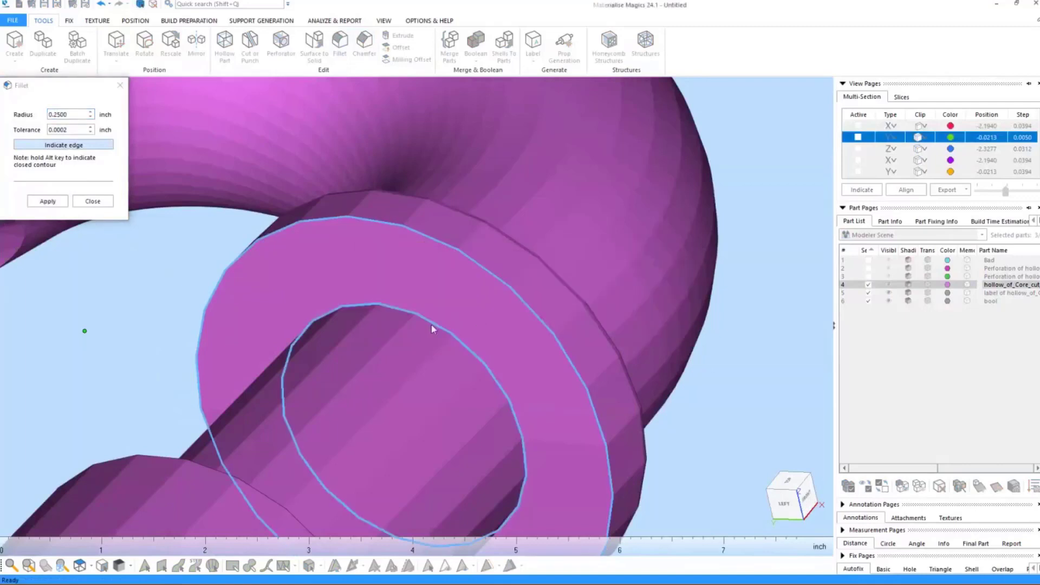
click(48, 201)
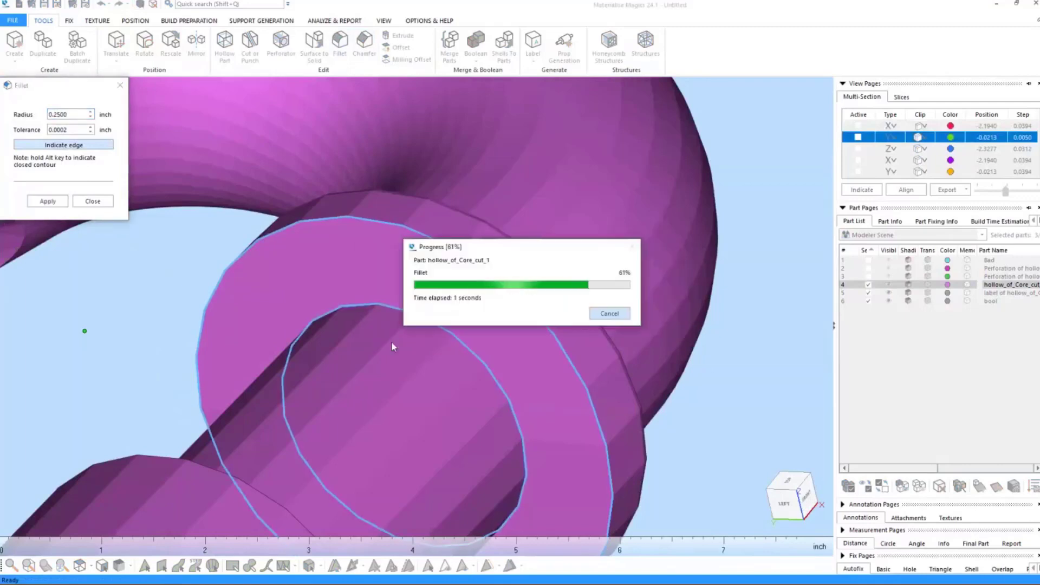
middle_drag(413, 330, 512, 249)
right_drag(512, 249, 441, 327)
scroll(441, 327, down, 5)
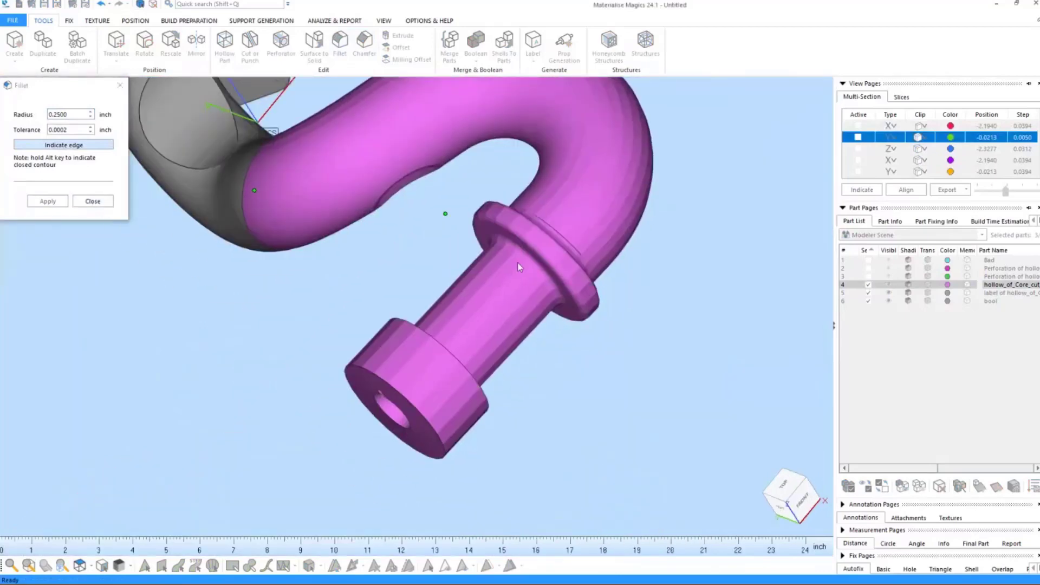
right_drag(518, 262, 484, 300)
click(97, 201)
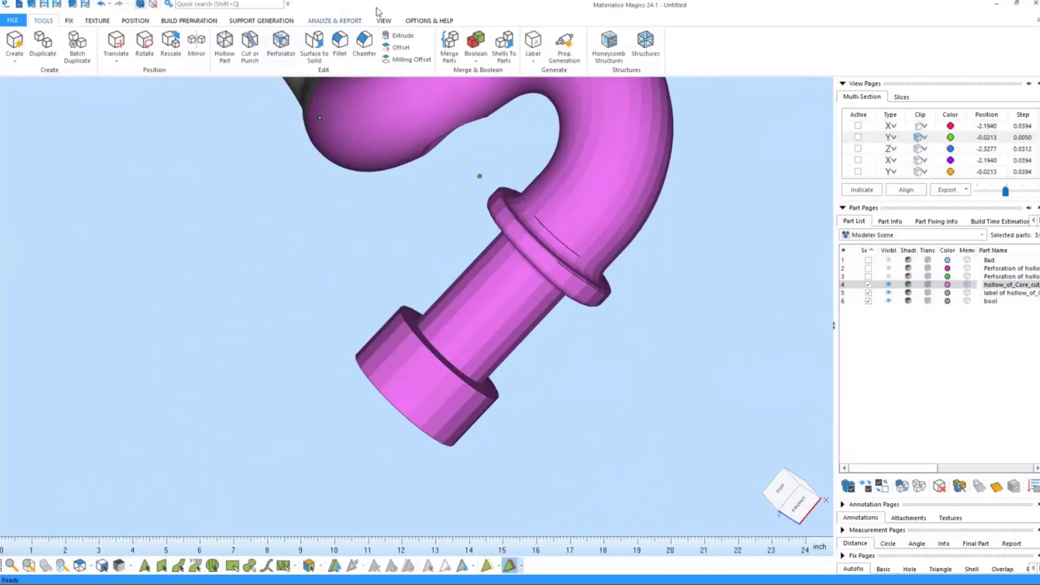
Step: Chamfer the outer and inner edges of the magenta end cylinder's shoulder with a distance of 0.25 inch
click(364, 44)
middle_drag(444, 333, 482, 247)
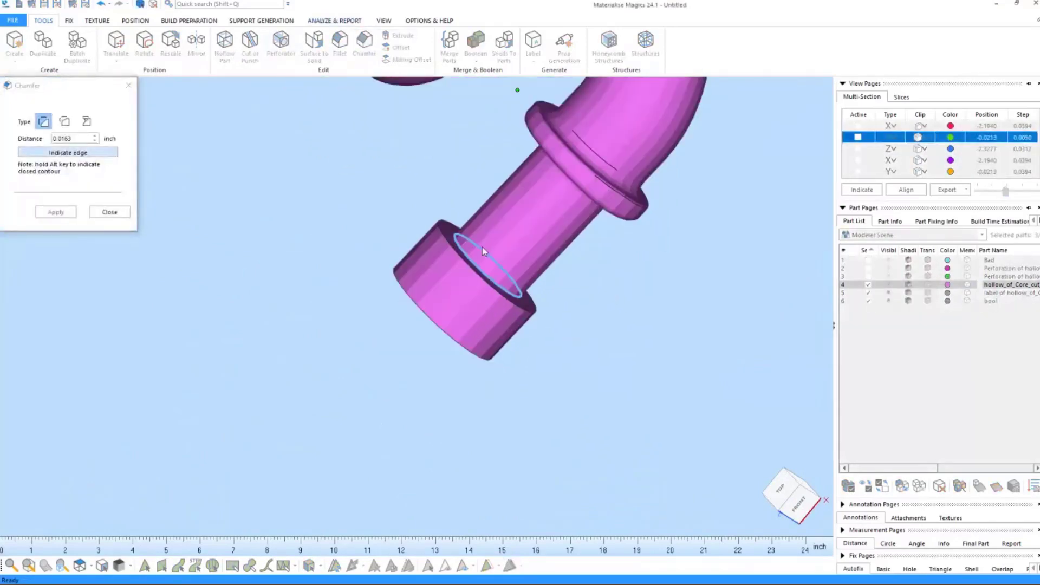
mouse_move(482, 247)
right_down()
mouse_move(456, 277)
mouse_move(479, 262)
right_up()
scroll(479, 262, down, 5)
scroll(479, 262, up, 10)
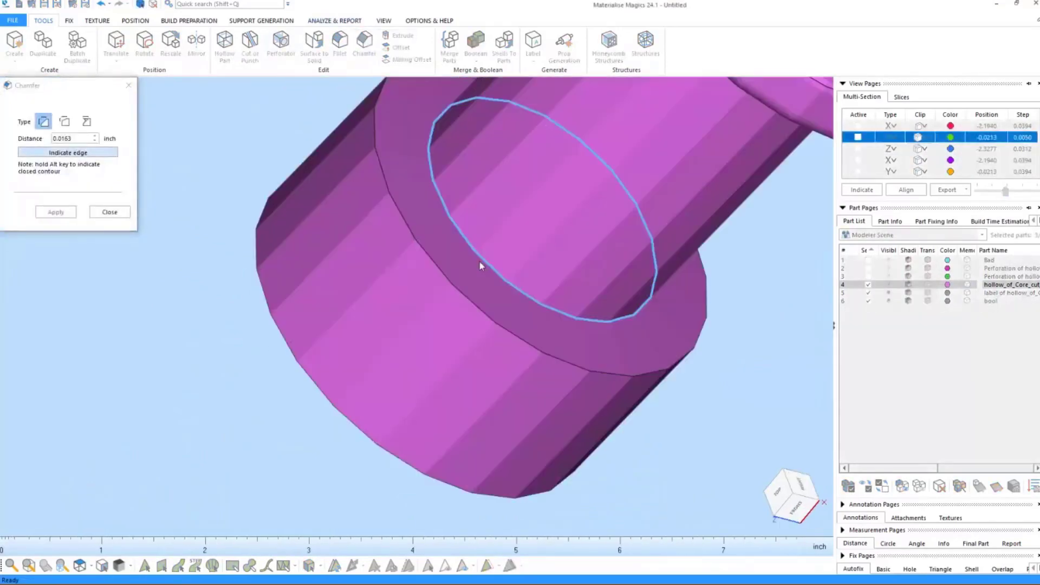
alt+click(481, 257)
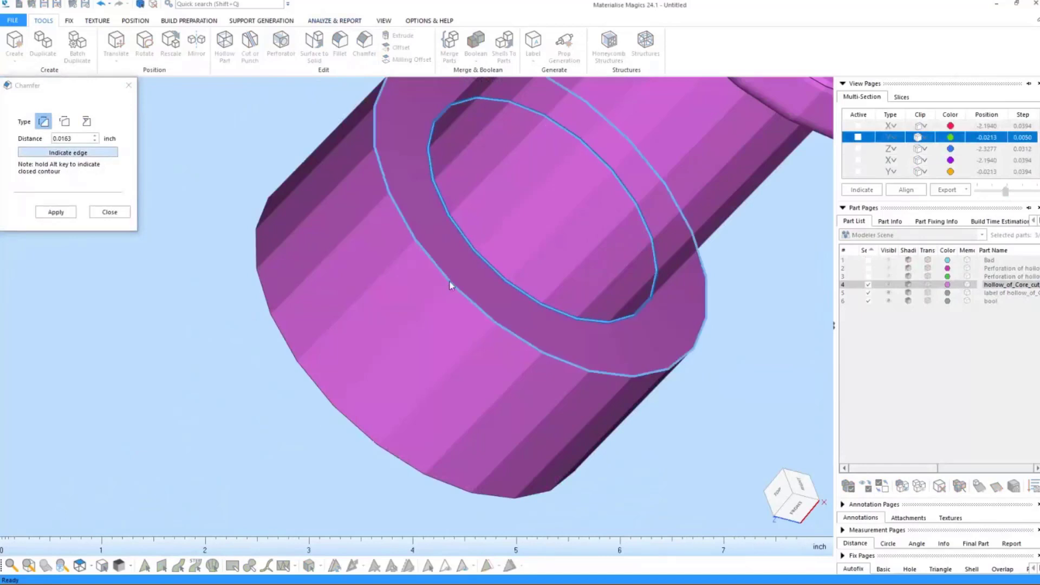
double_click(64, 138)
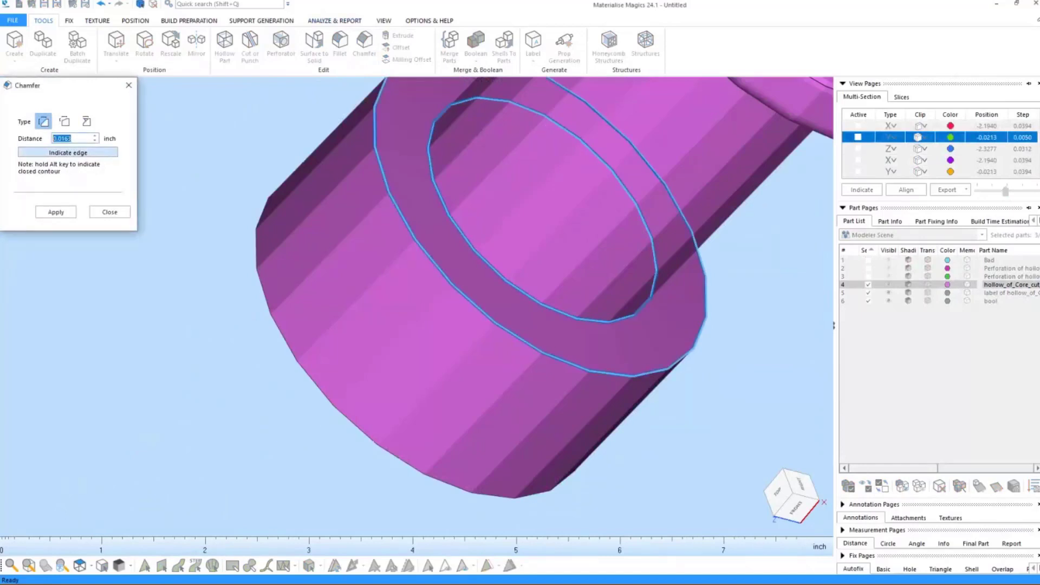
text(.25)
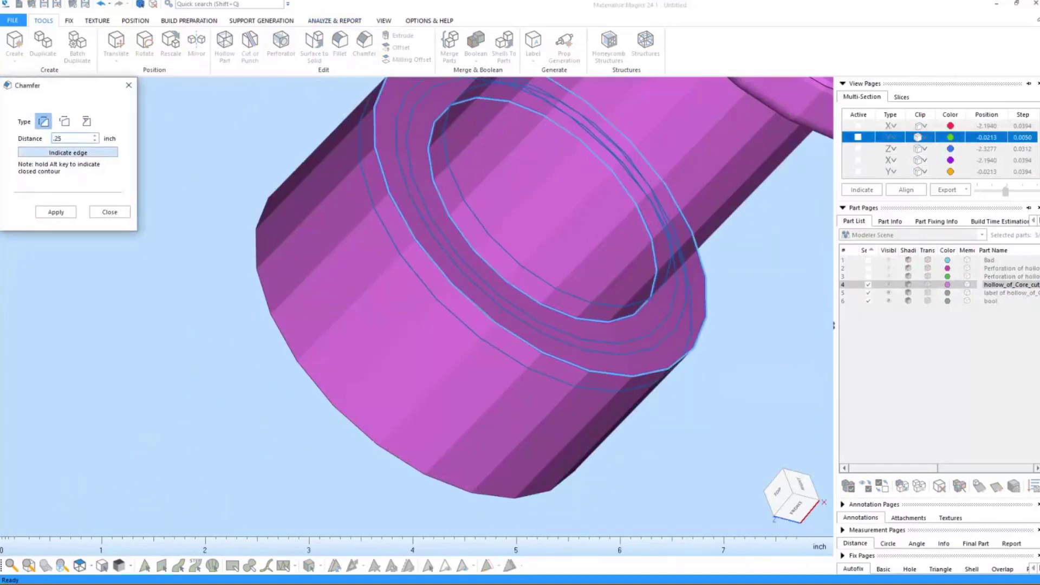
key(Return)
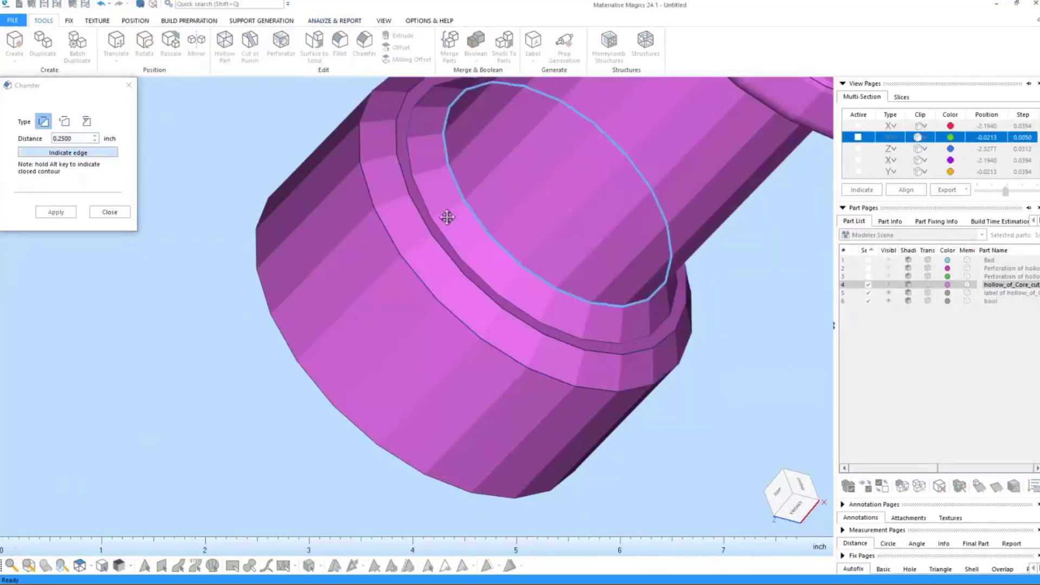
Step: Chamfer the edges of the magenta half's flange by 0.25 inch, with the end cylinder facing the view
middle_drag(452, 210, 377, 295)
scroll(464, 267, down, 6)
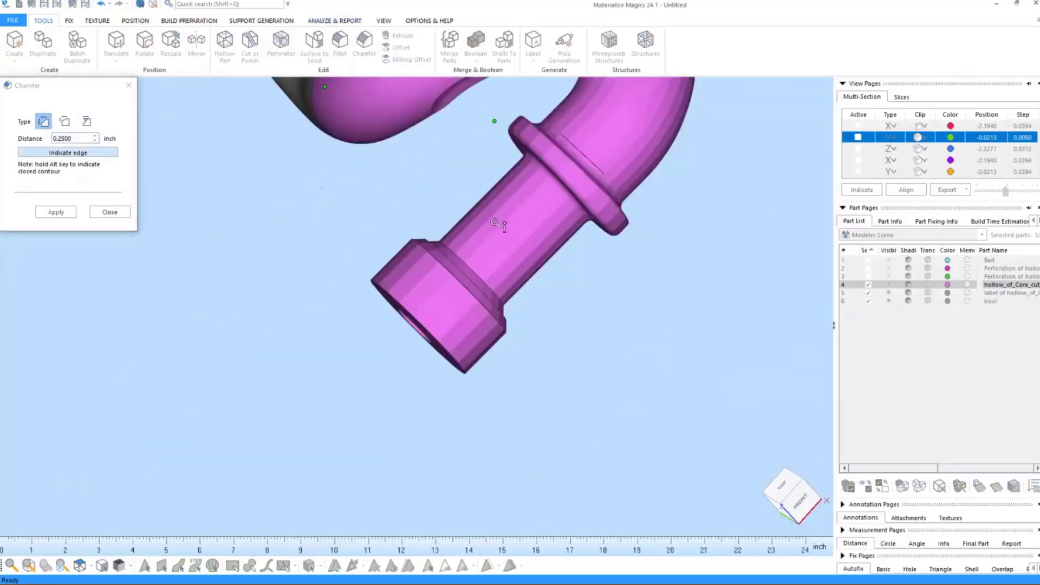
scroll(495, 223, down, 4)
middle_drag(505, 223, 438, 321)
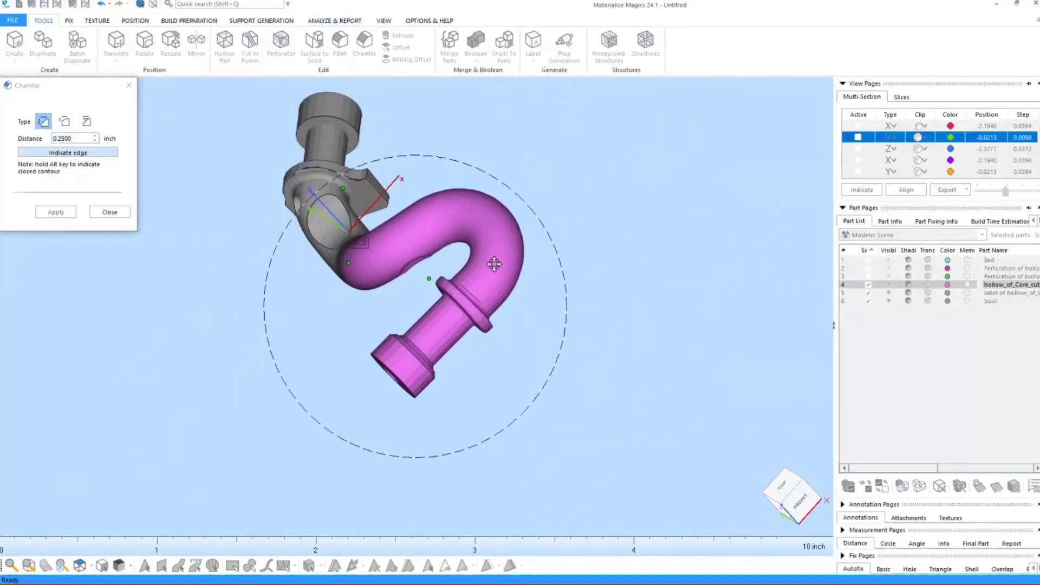
right_drag(495, 265, 374, 224)
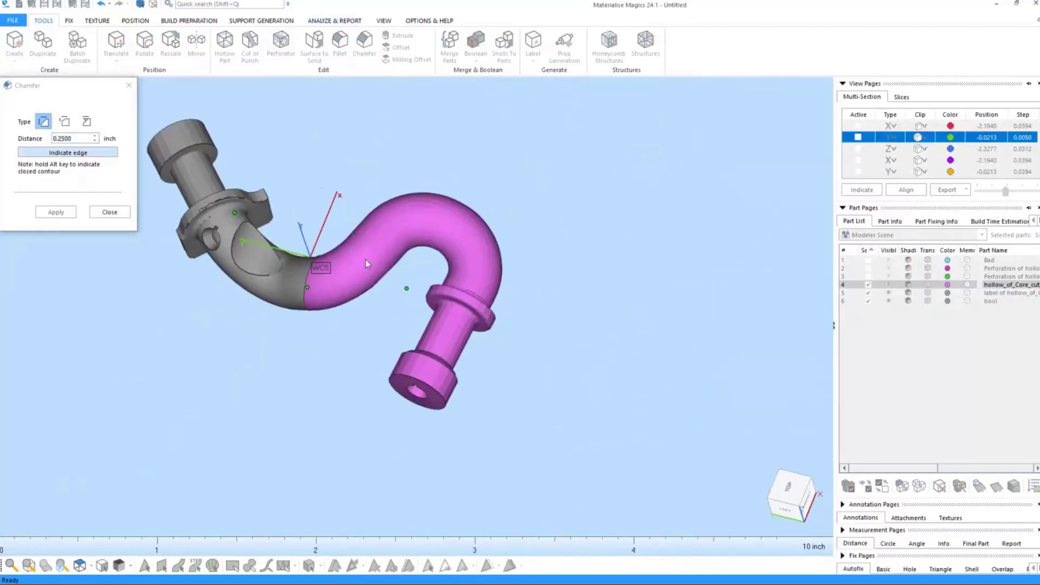
middle_drag(368, 259, 492, 185)
right_drag(492, 185, 474, 186)
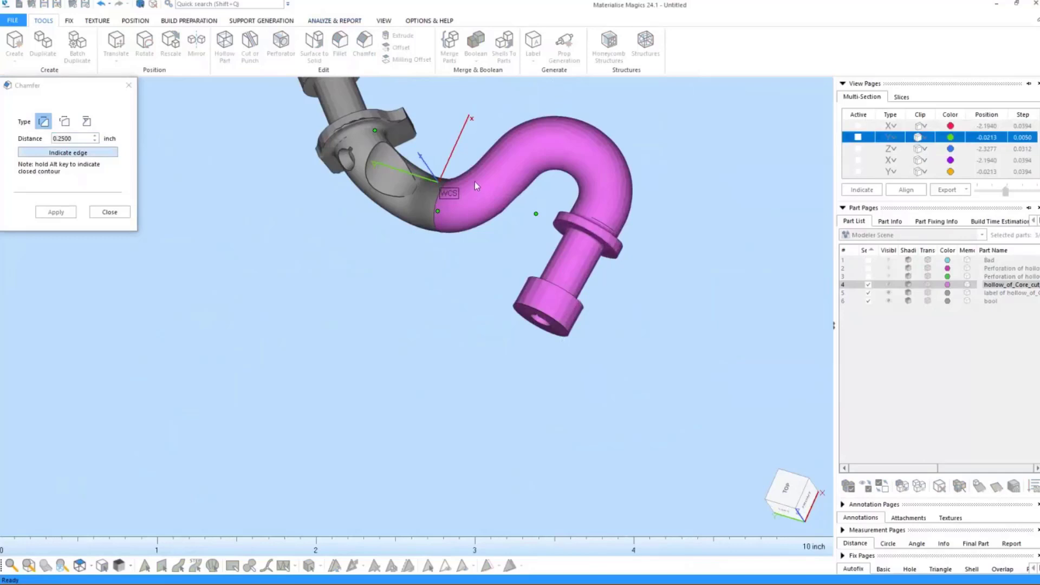
click(577, 228)
click(599, 318)
click(586, 244)
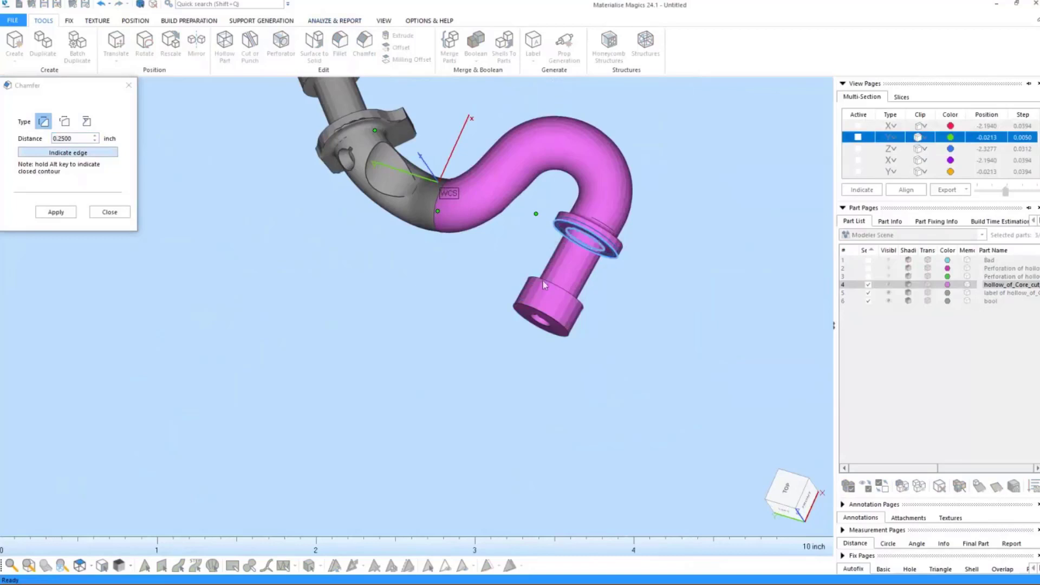
click(67, 213)
mouse_move(560, 247)
right_down()
mouse_move(548, 274)
mouse_move(542, 260)
mouse_move(567, 251)
right_up()
scroll(566, 250, up, 5)
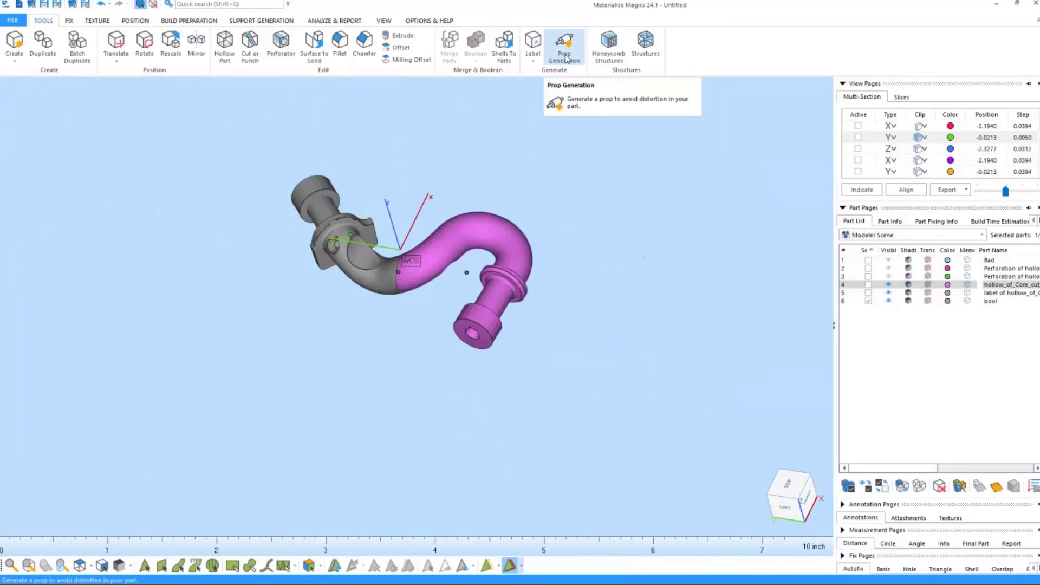
Step: Start Prop Generation and activate the first X section to cut open the bore at the magenta half's end cylinder
click(564, 54)
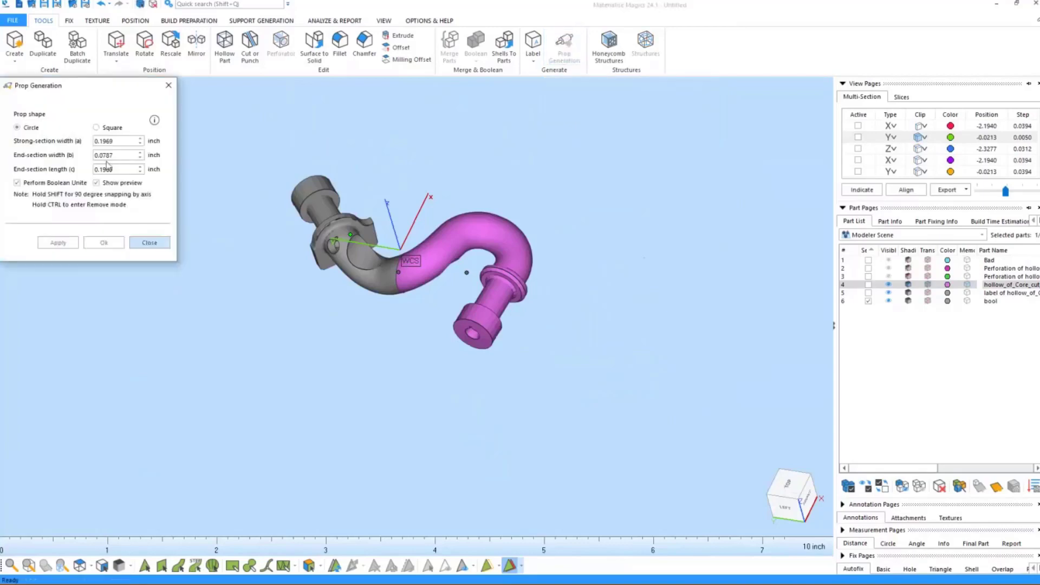
scroll(460, 333, down, 3)
scroll(459, 333, up, 5)
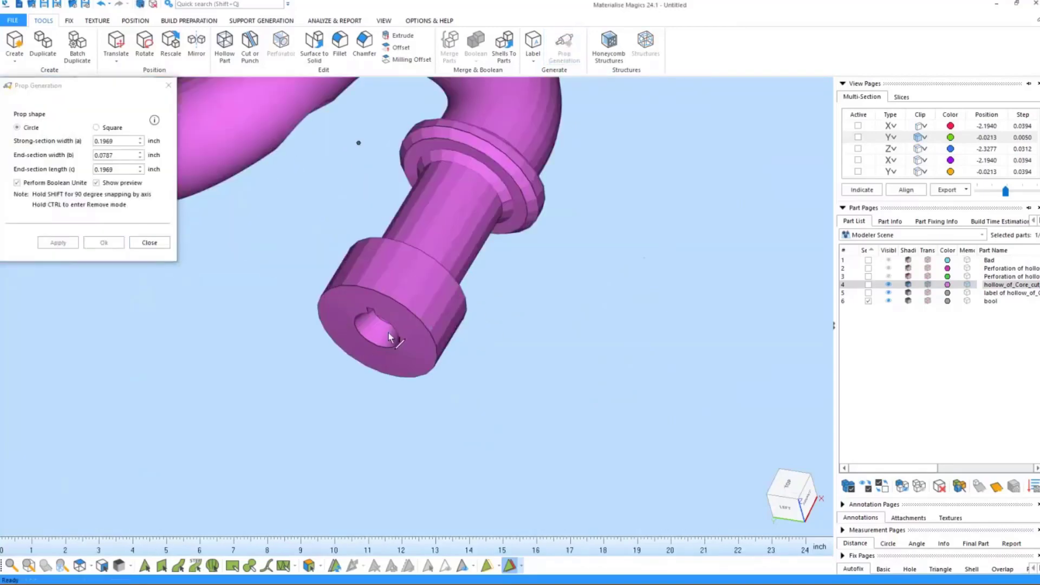
scroll(434, 304, up, 8)
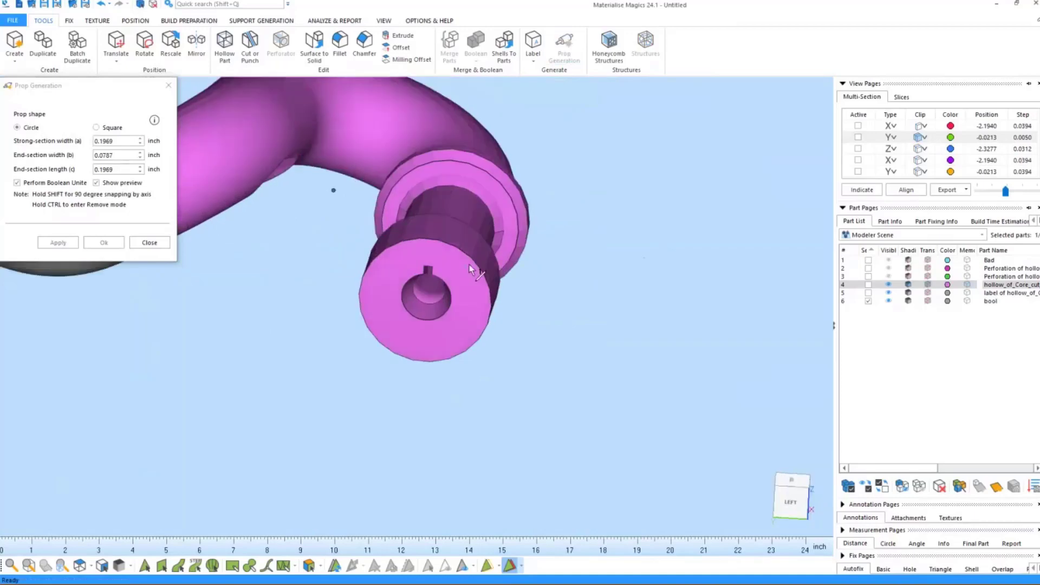
middle_drag(438, 299, 464, 298)
right_drag(447, 304, 411, 314)
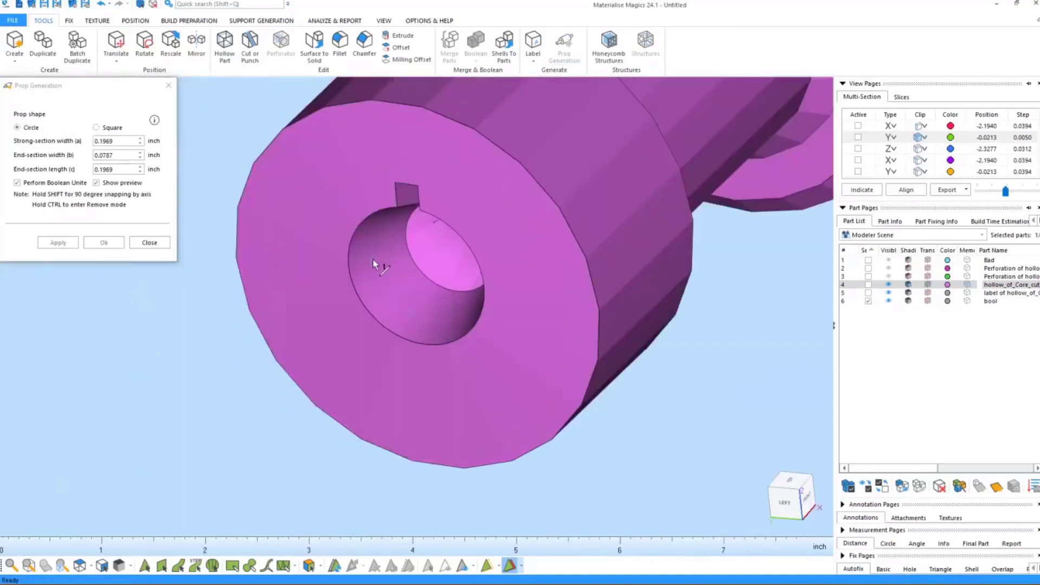
click(858, 126)
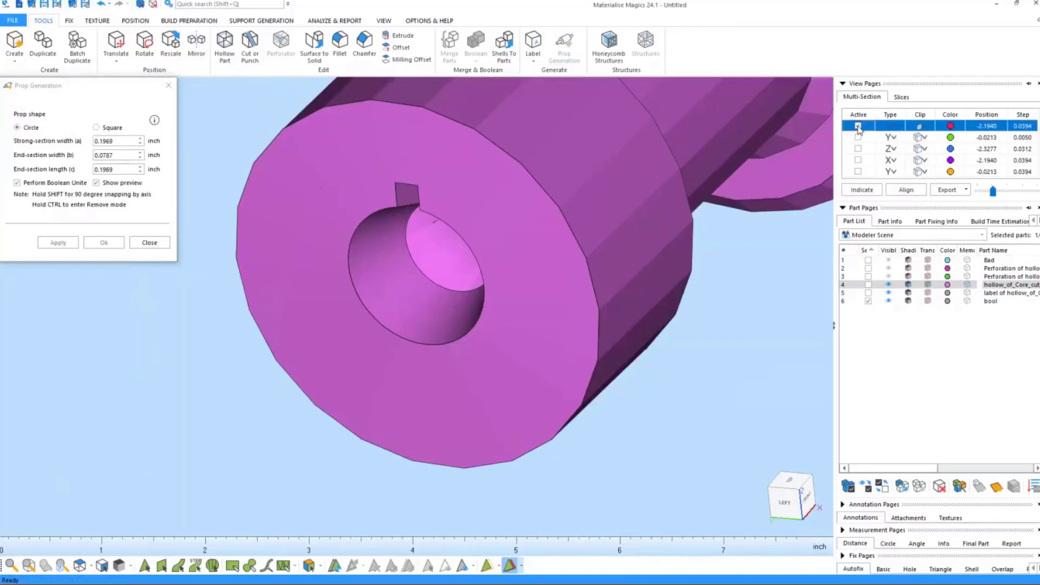
Step: Place a circular prop between opposite inner walls of the magenta half's sectioned bore
middle_drag(737, 170, 746, 276)
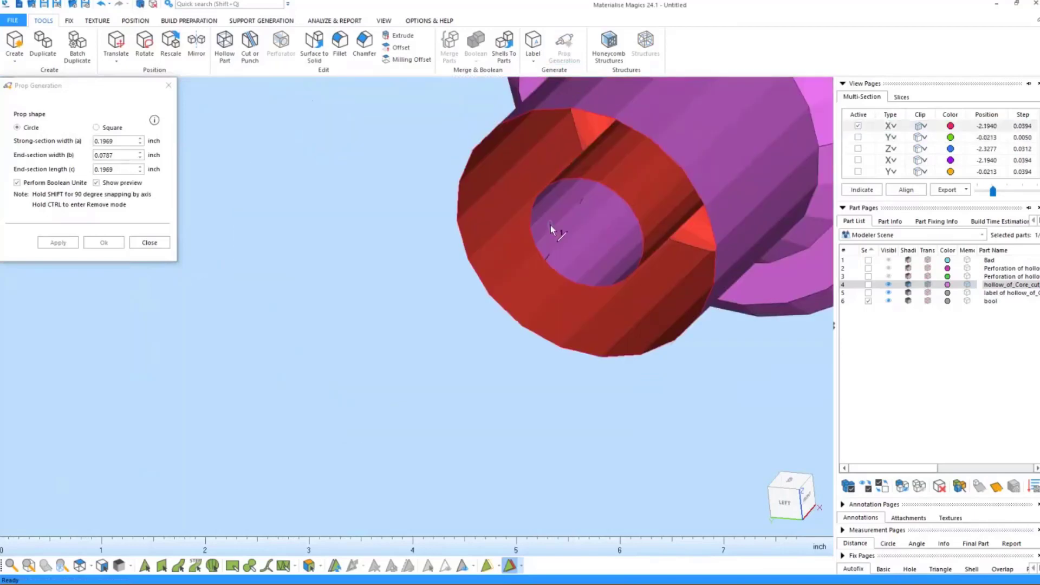
mouse_move(573, 232)
right_down()
mouse_move(620, 248)
mouse_move(458, 241)
mouse_move(608, 258)
mouse_move(564, 246)
mouse_move(671, 238)
right_up()
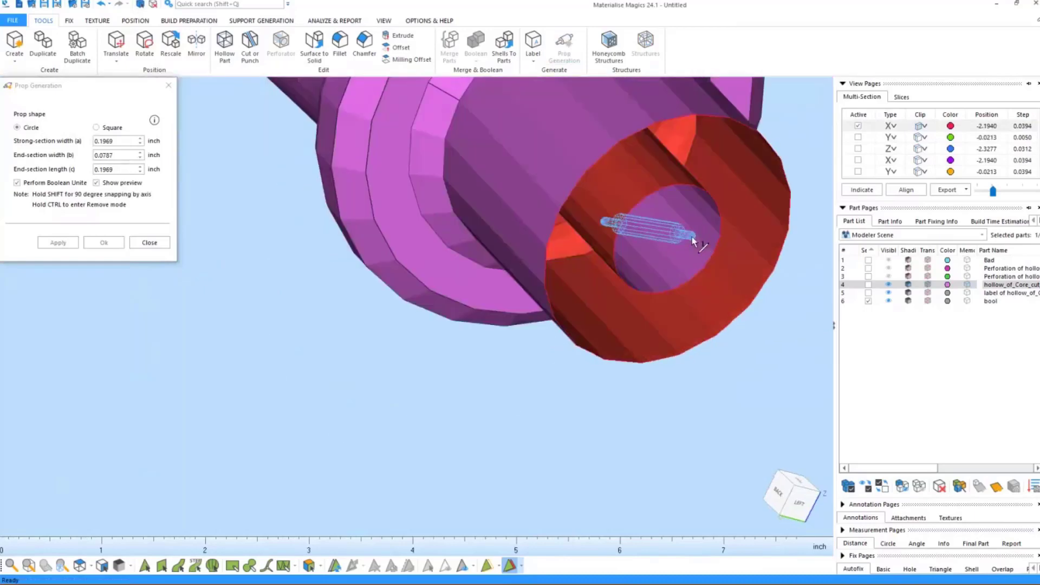
click(693, 241)
right_drag(648, 276, 439, 218)
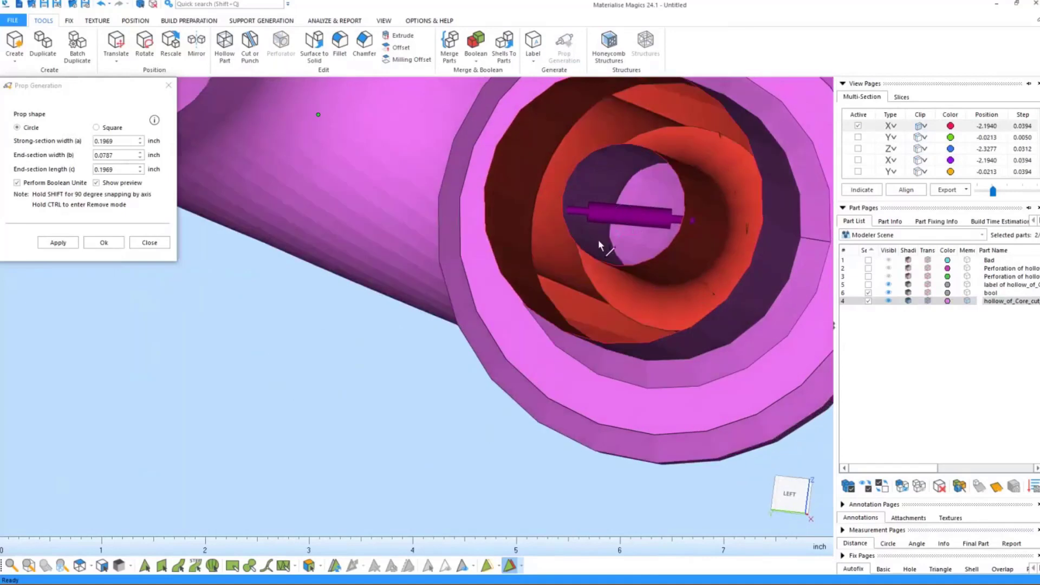
middle_drag(581, 253, 541, 298)
middle_drag(515, 433, 561, 258)
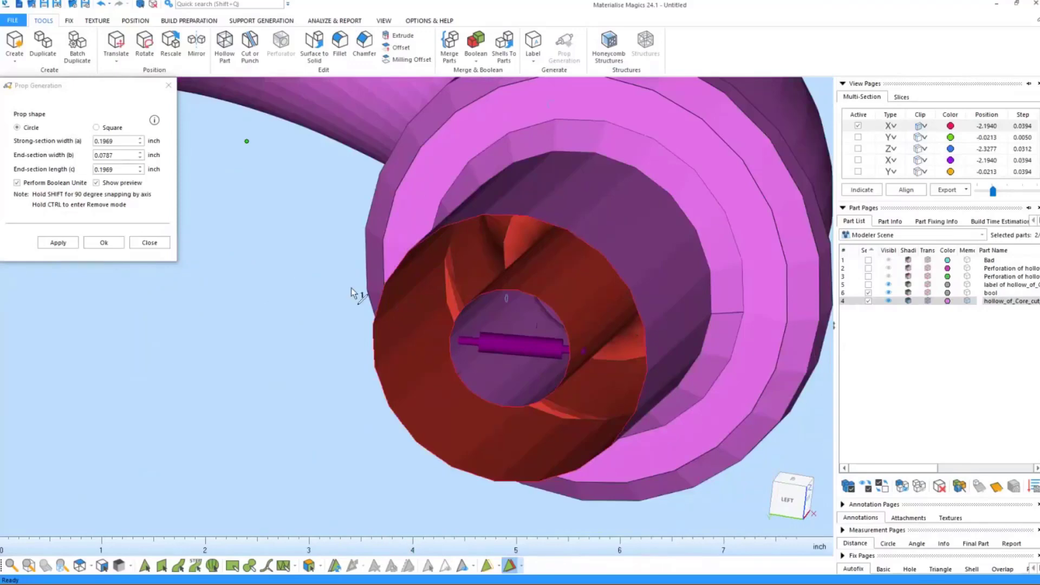
Step: Close Prop Generation without applying the pending prop and deactivate the first X section to restore the full magenta end cylinder
click(152, 243)
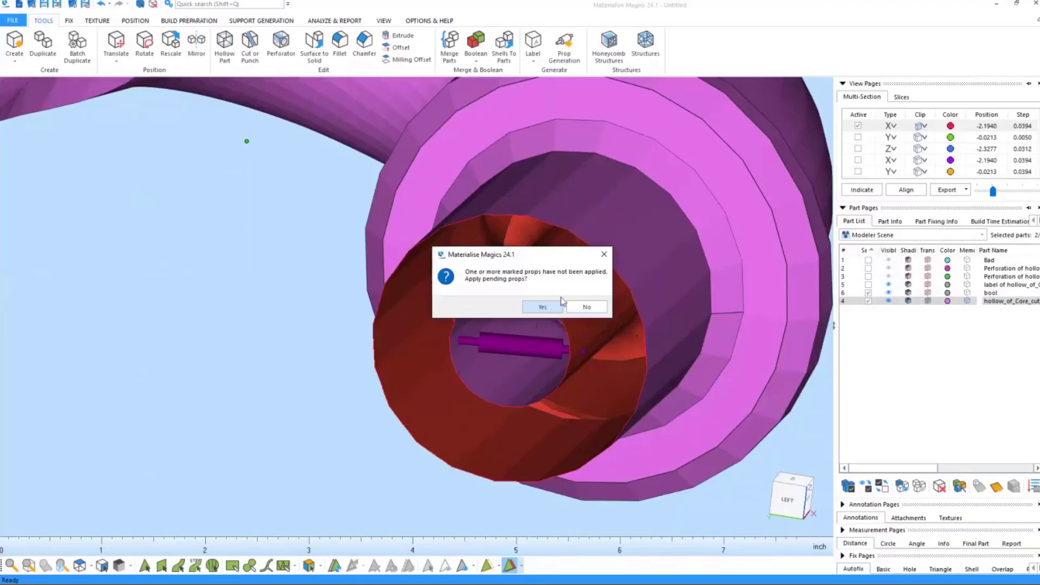
click(583, 307)
scroll(510, 372, down, 6)
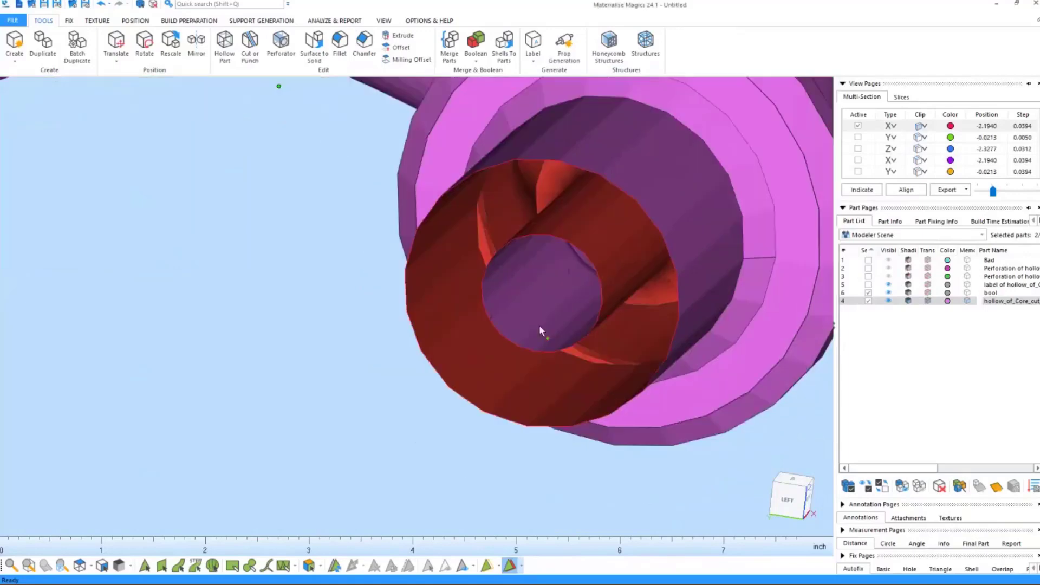
scroll(534, 330, down, 2)
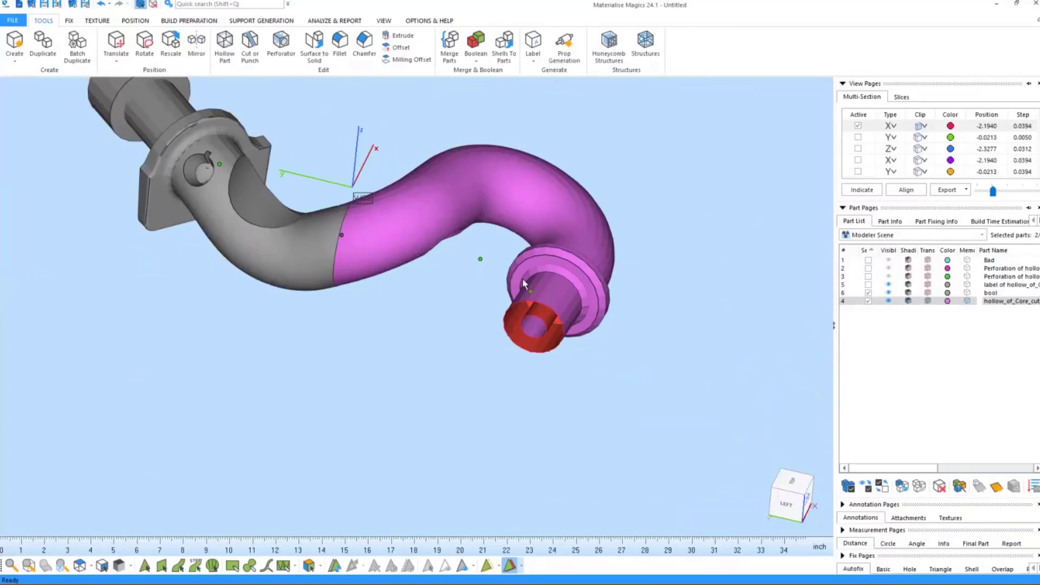
click(858, 125)
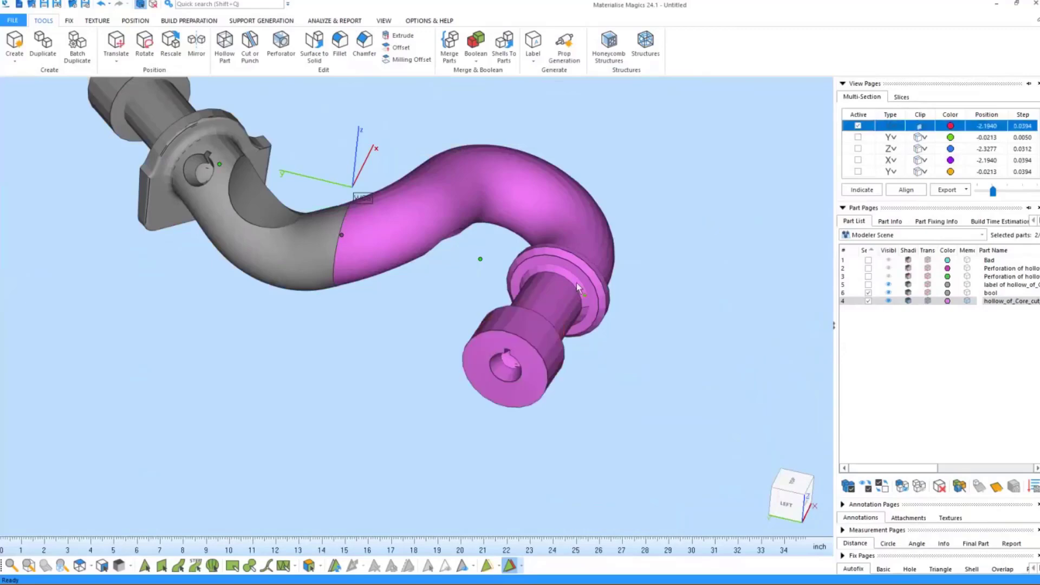
middle_drag(550, 288, 586, 219)
scroll(560, 229, down, 2)
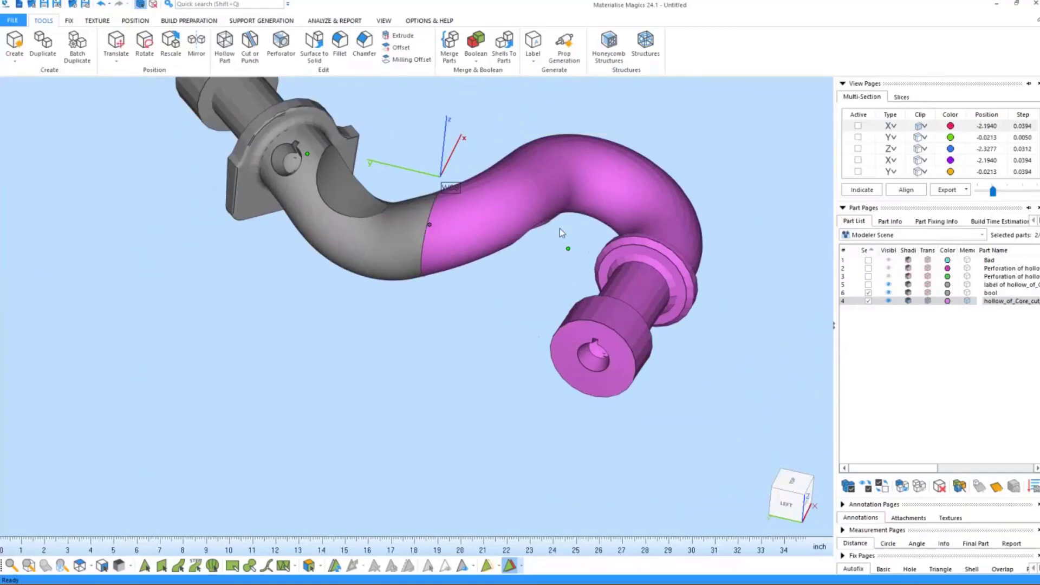
Step: Mark the flat end face of the magenta half's cylinder and apply a Milling Offset of 0.0625 inch thickness with 0.0157 inch detail size
scroll(513, 230, down, 3)
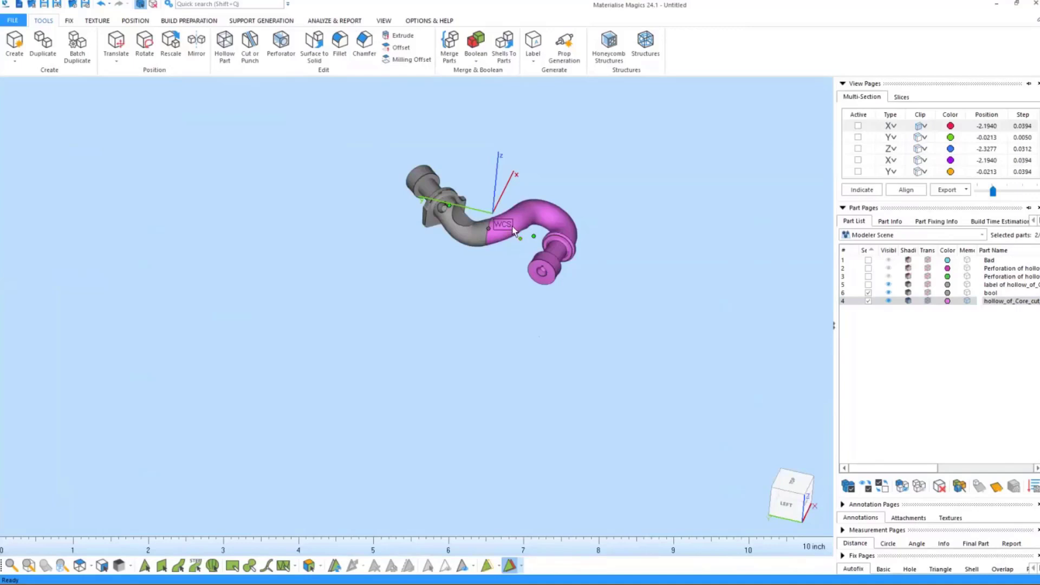
click(410, 59)
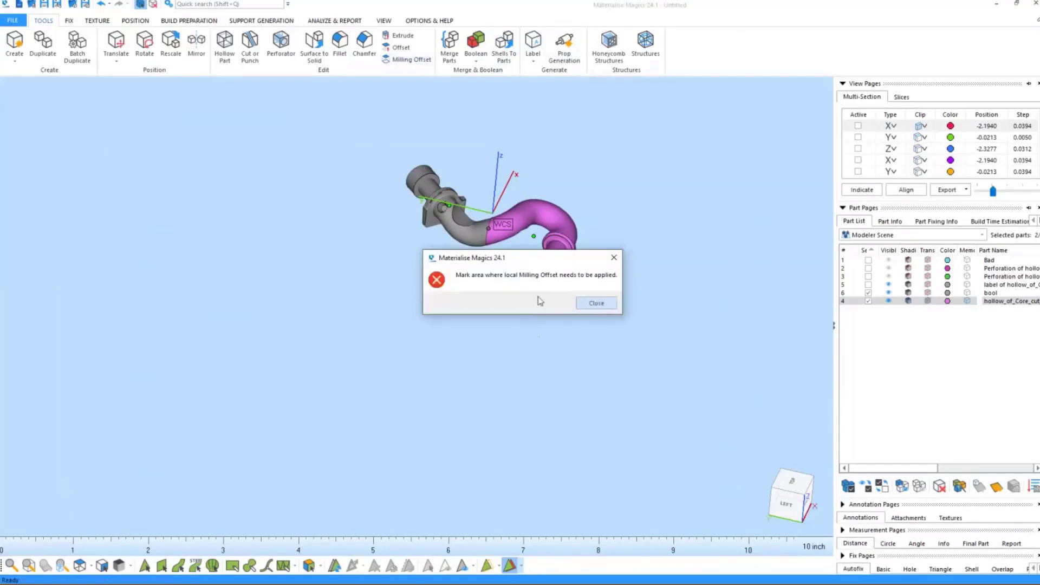
click(598, 303)
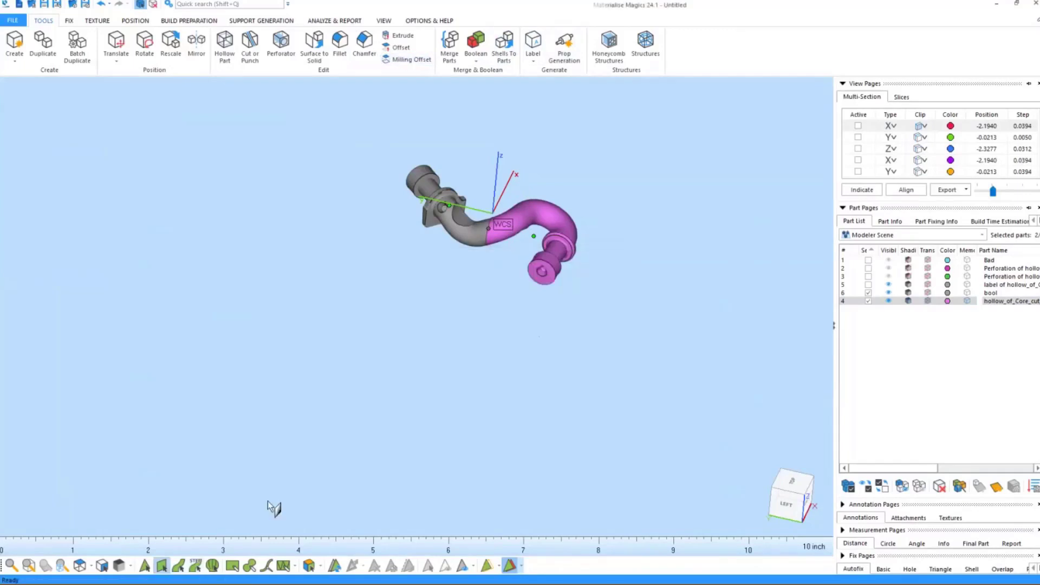
scroll(558, 271, up, 5)
click(551, 215)
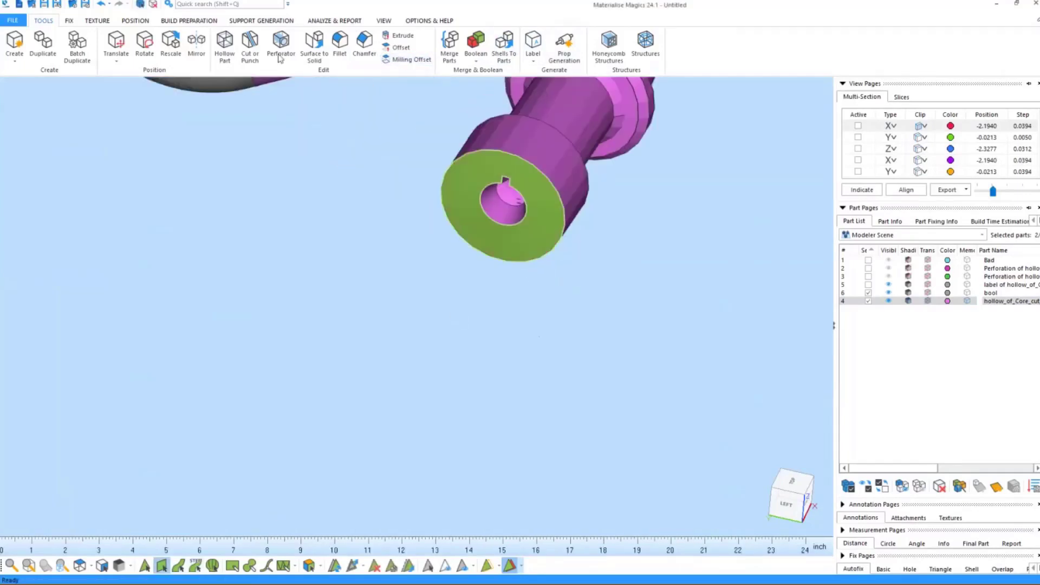
click(411, 59)
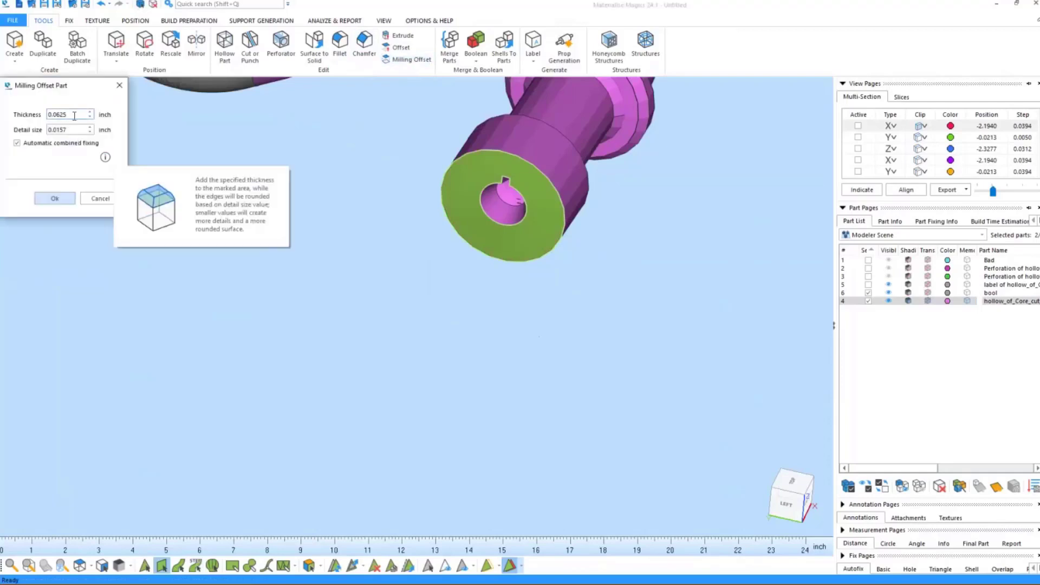
click(54, 198)
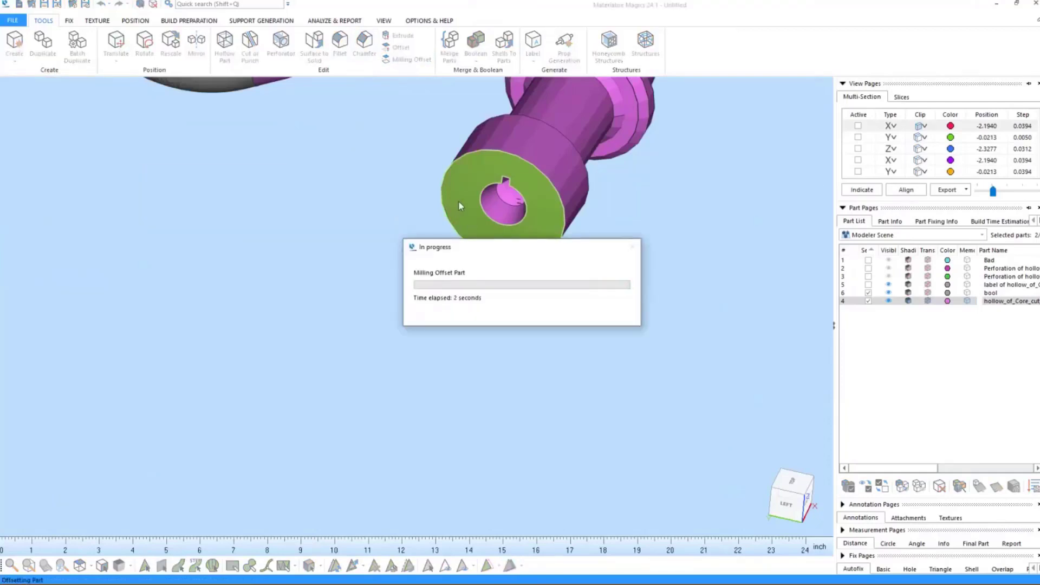
Step: Inspect the milling offset on the magenta half's end cylinder from several angles and review the whole tube
middle_drag(464, 197, 465, 210)
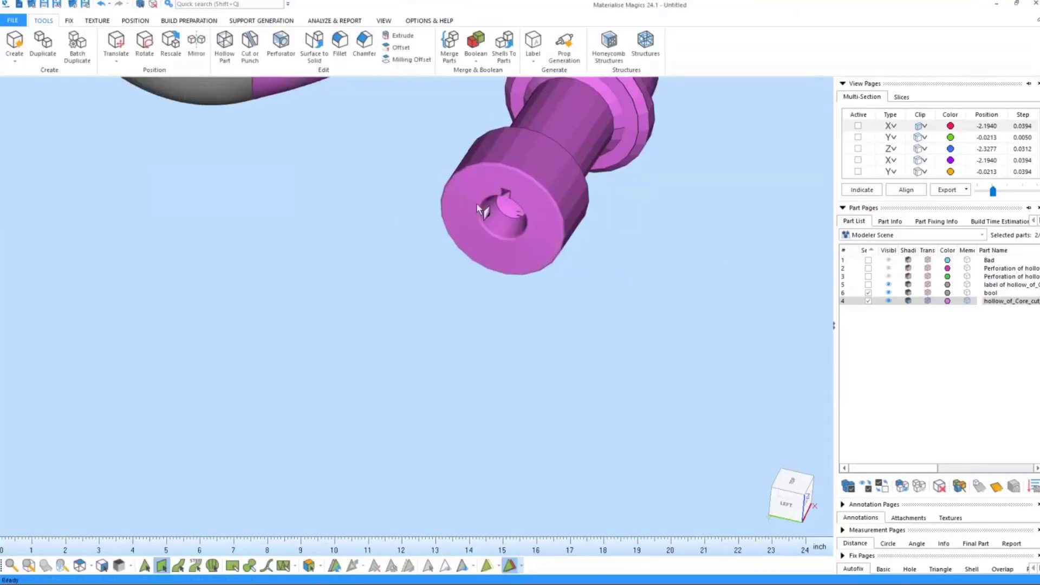
right_drag(477, 205, 460, 226)
middle_drag(460, 227, 406, 281)
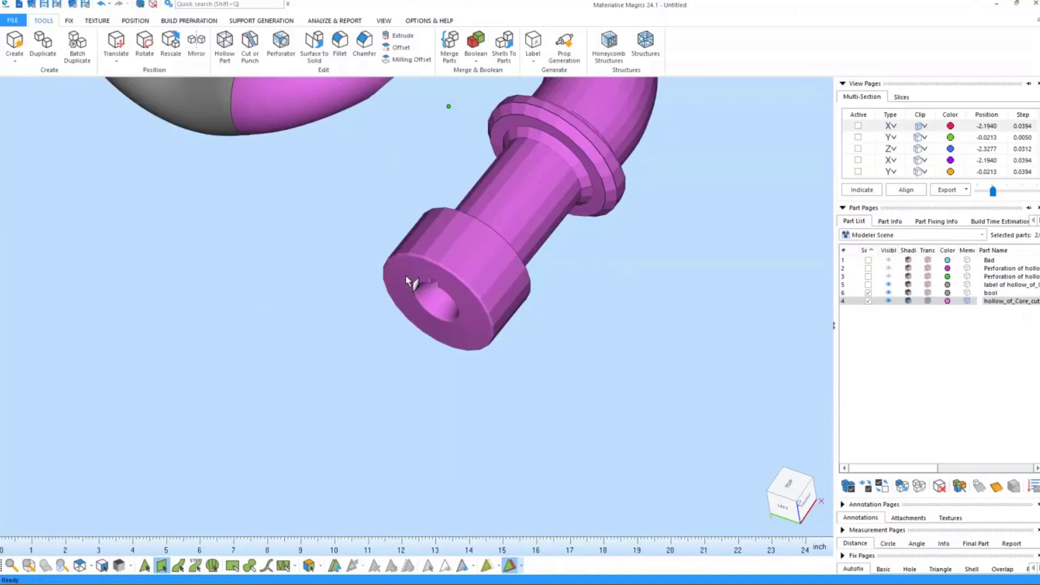
middle_drag(497, 208, 455, 391)
scroll(341, 231, down, 6)
middle_drag(350, 220, 440, 252)
scroll(425, 280, up, 5)
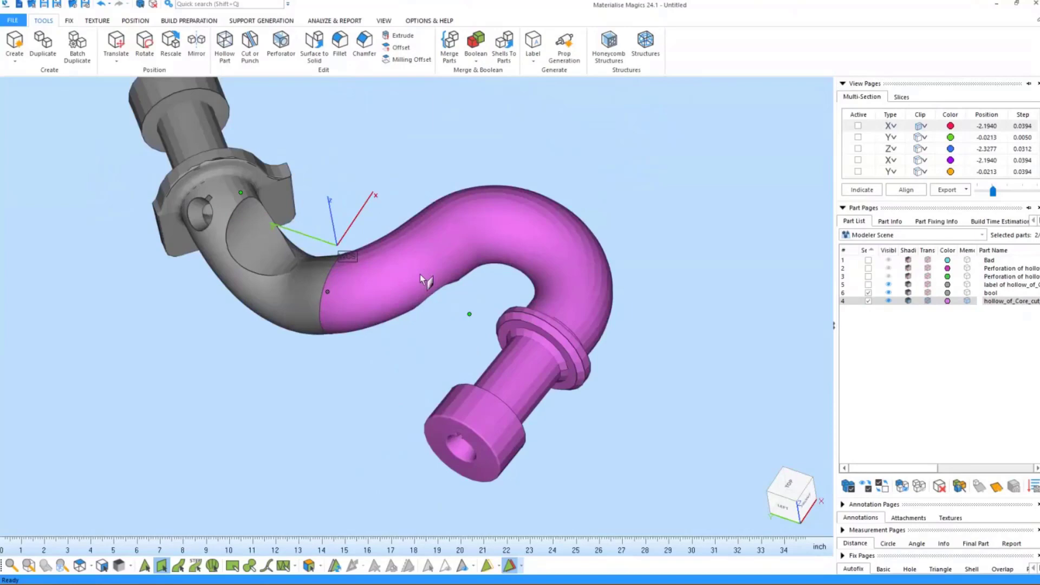
middle_drag(339, 255, 369, 283)
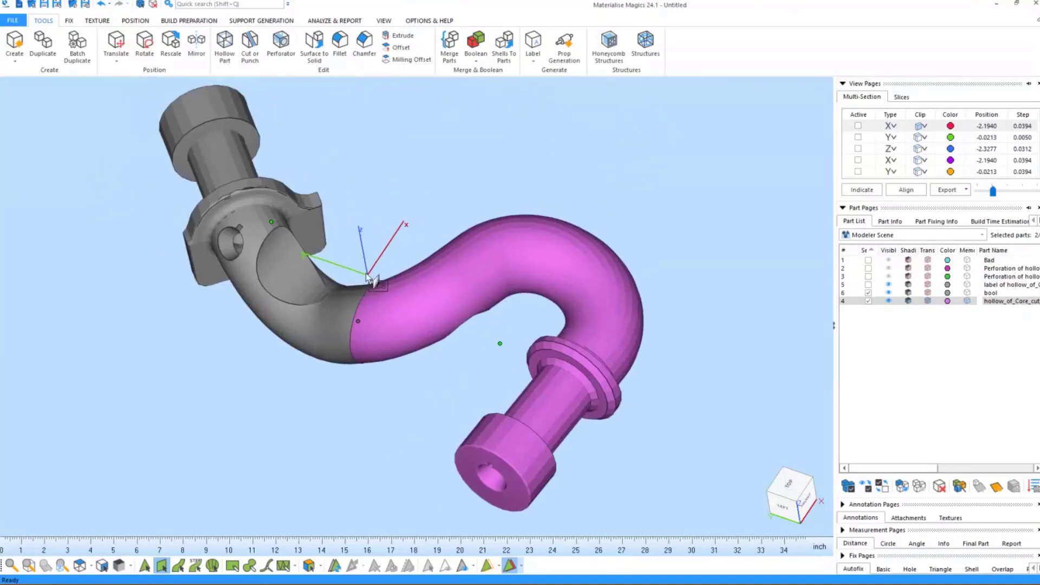
Step: Mark the surfaces of the magenta half's end cylinder and paint them cyan with Paint Part
click(100, 22)
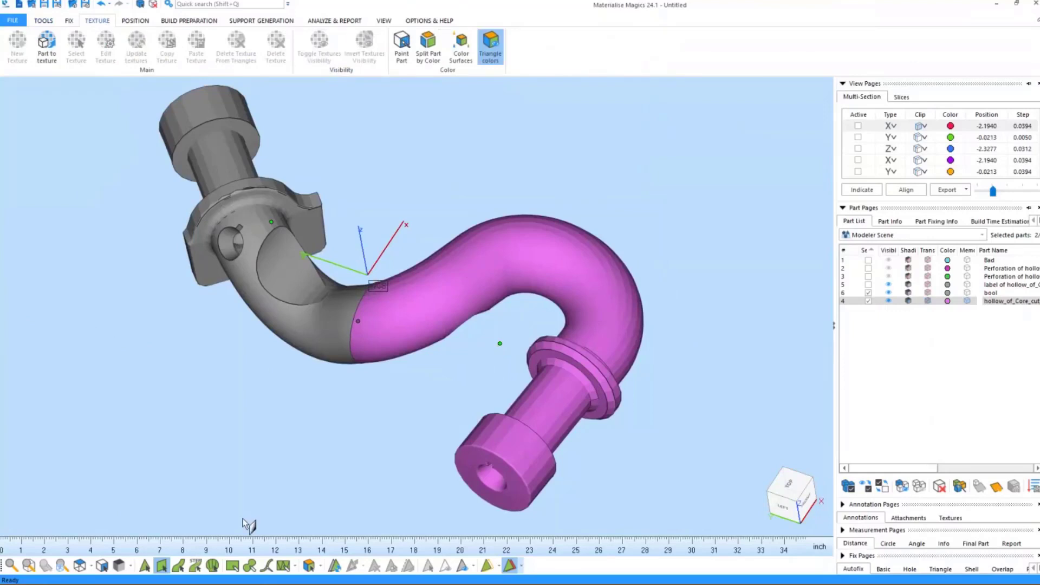
click(537, 442)
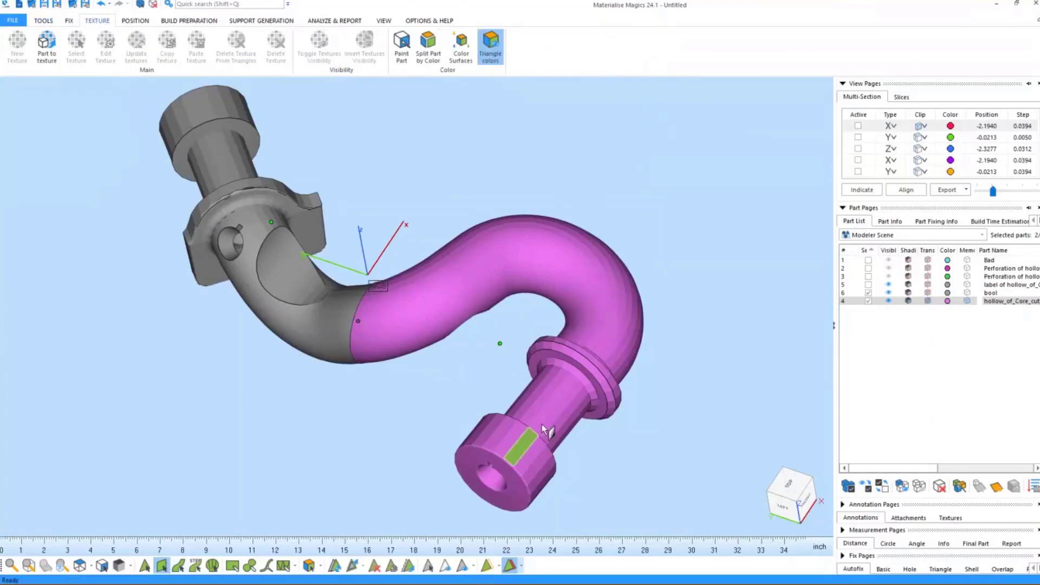
click(179, 566)
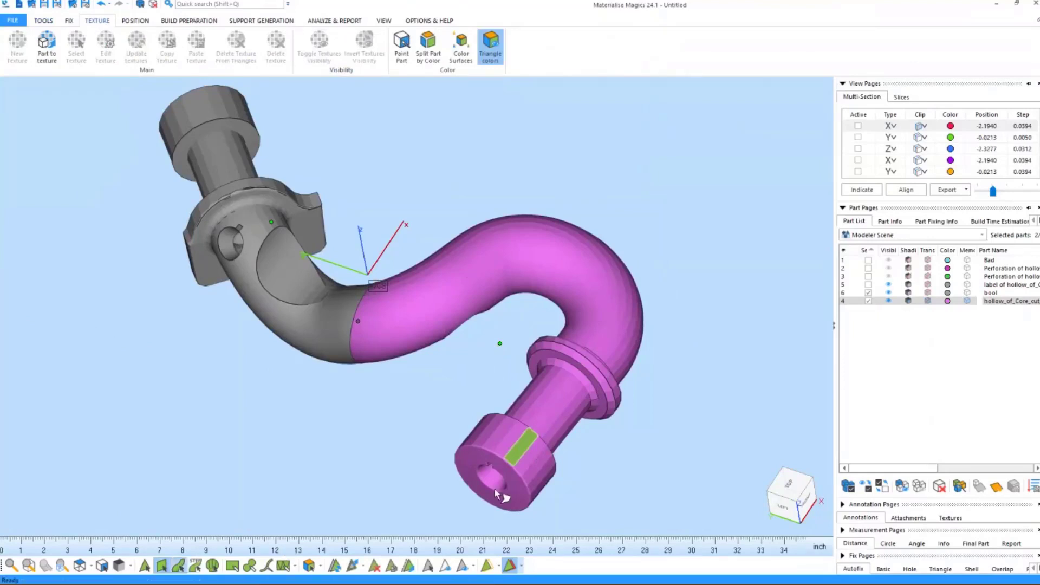
click(544, 466)
middle_drag(516, 448, 499, 400)
mouse_move(519, 363)
right_down()
mouse_move(511, 374)
mouse_move(519, 363)
right_up()
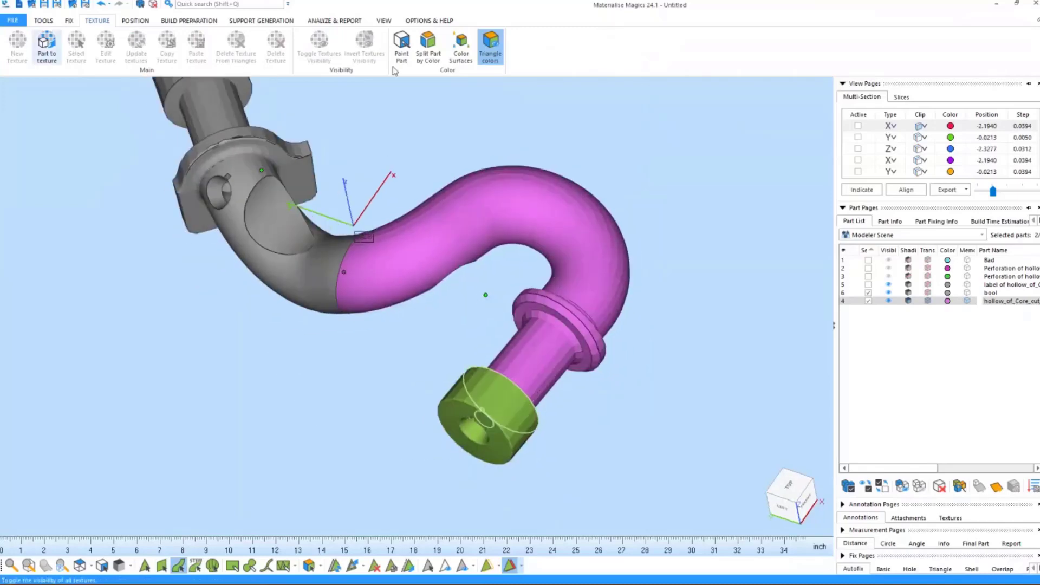
click(401, 46)
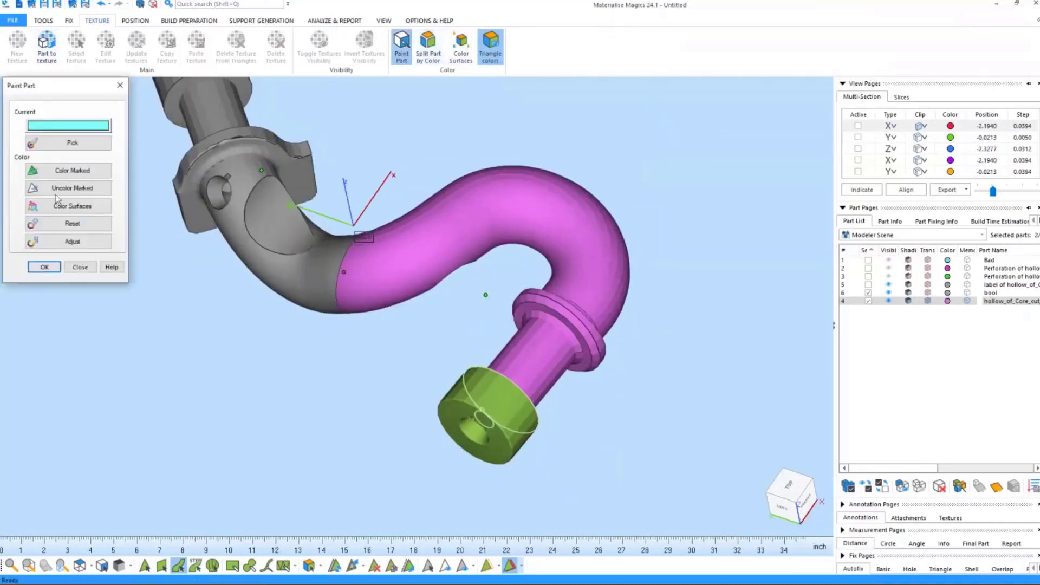
click(64, 169)
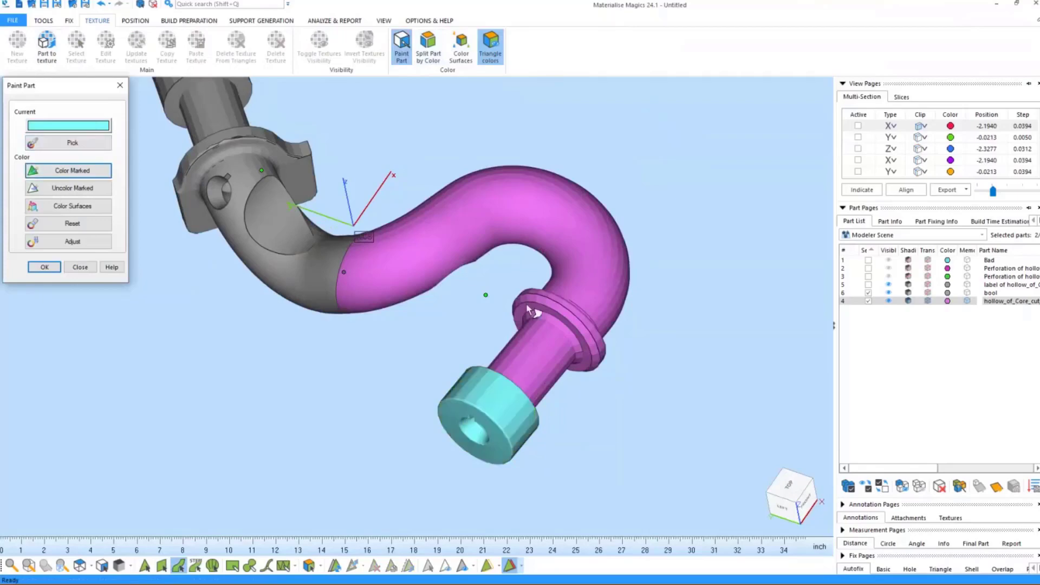
Step: Mark the outer band of the magenta half's flange, colour it light violet-blue, and close Paint Part
click(575, 315)
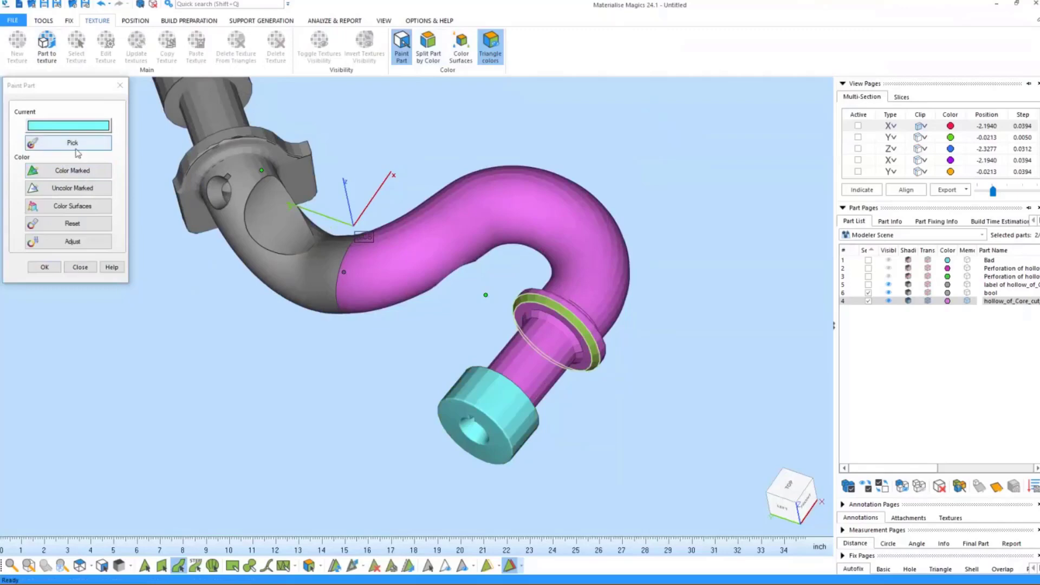
click(94, 142)
click(100, 137)
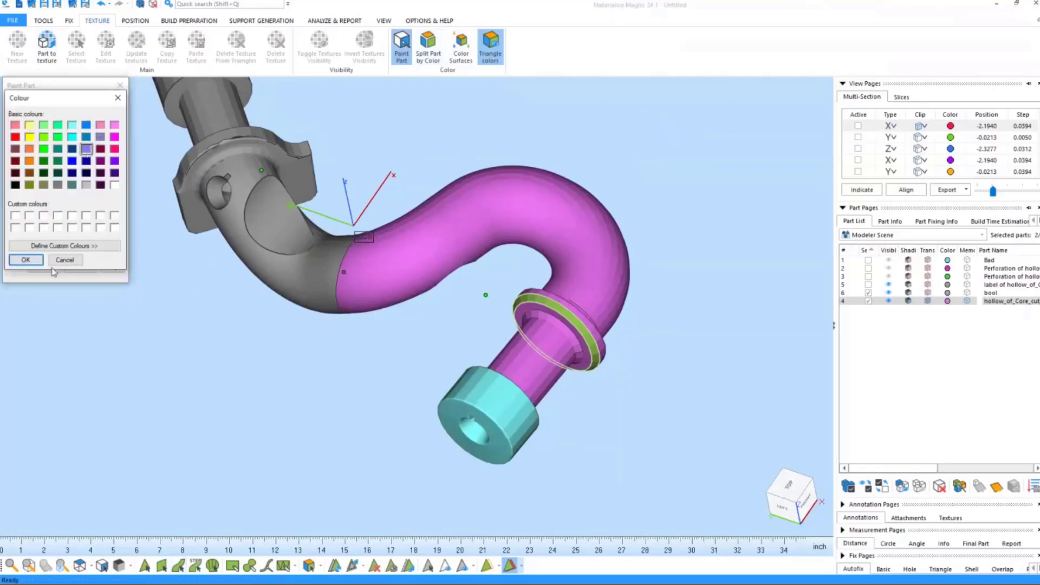
click(26, 260)
click(62, 170)
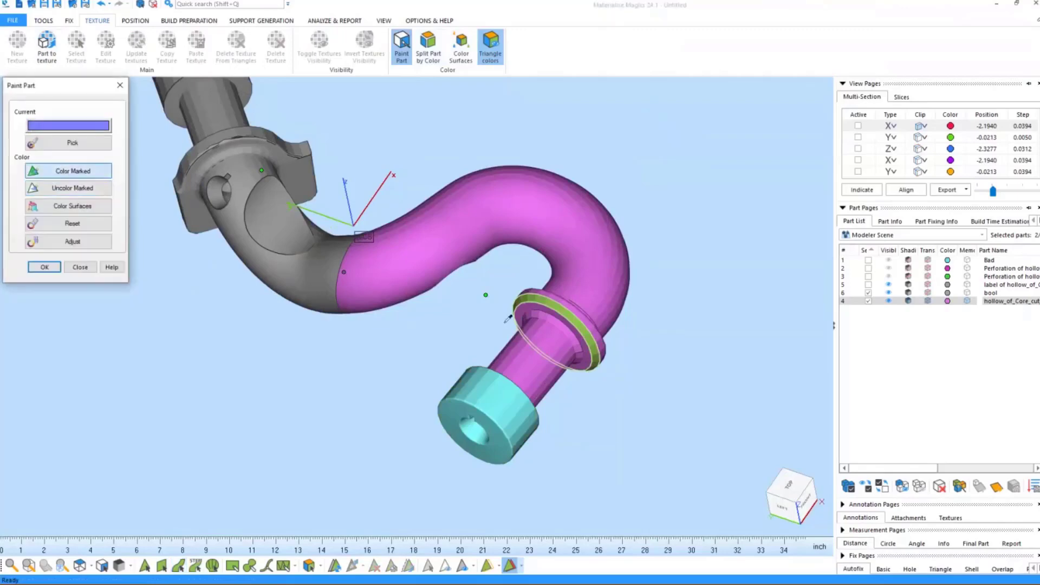
mouse_move(541, 361)
middle_down()
mouse_move(497, 394)
mouse_move(497, 407)
middle_up()
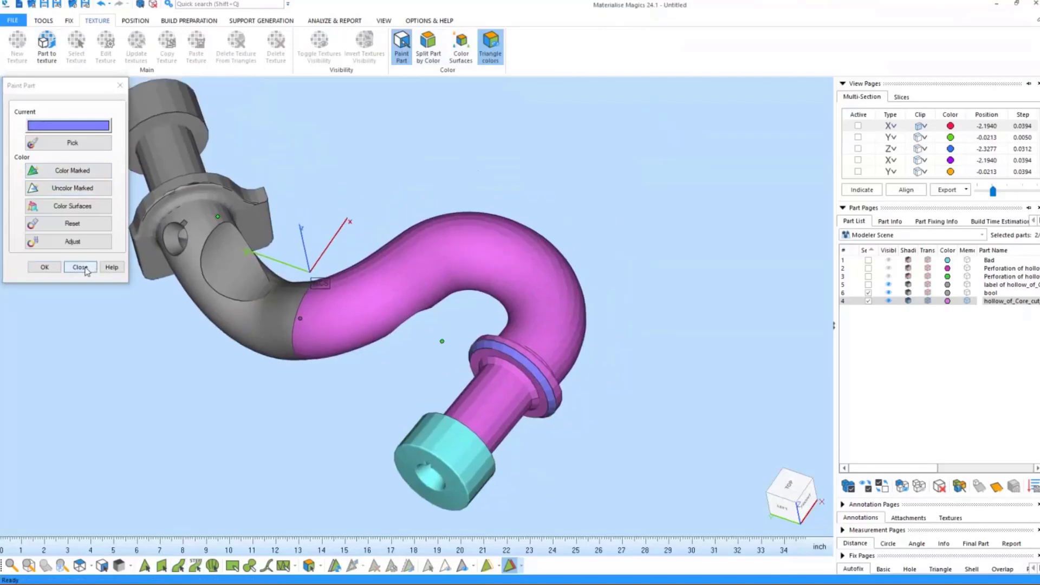
click(80, 267)
Step: Split the selected parts by colour so the cyan end cylinder separates from the magenta half
click(426, 49)
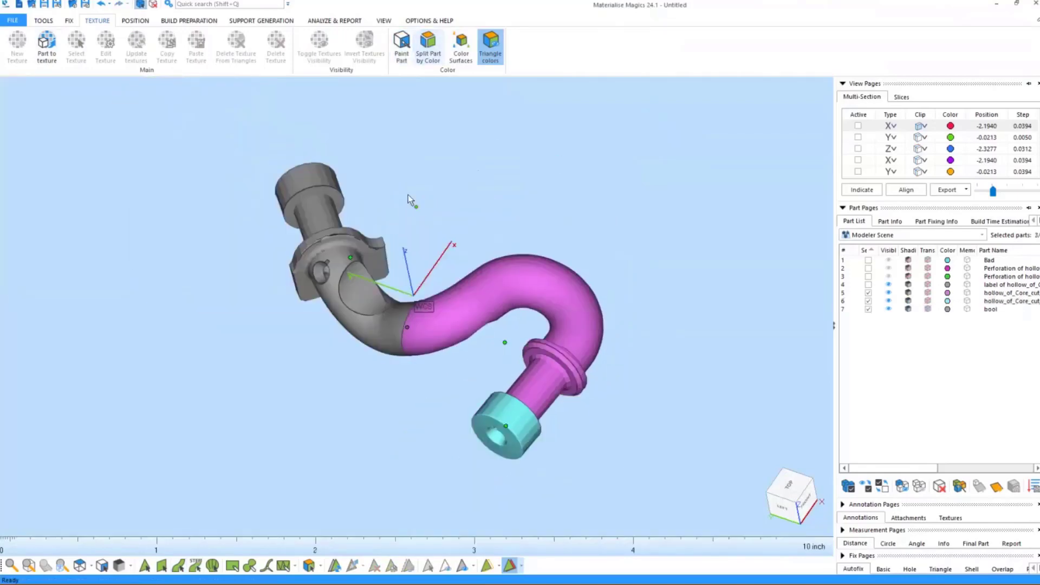
scroll(512, 290, down, 2)
right_drag(512, 290, 514, 305)
scroll(513, 305, down, 3)
scroll(513, 305, up, 5)
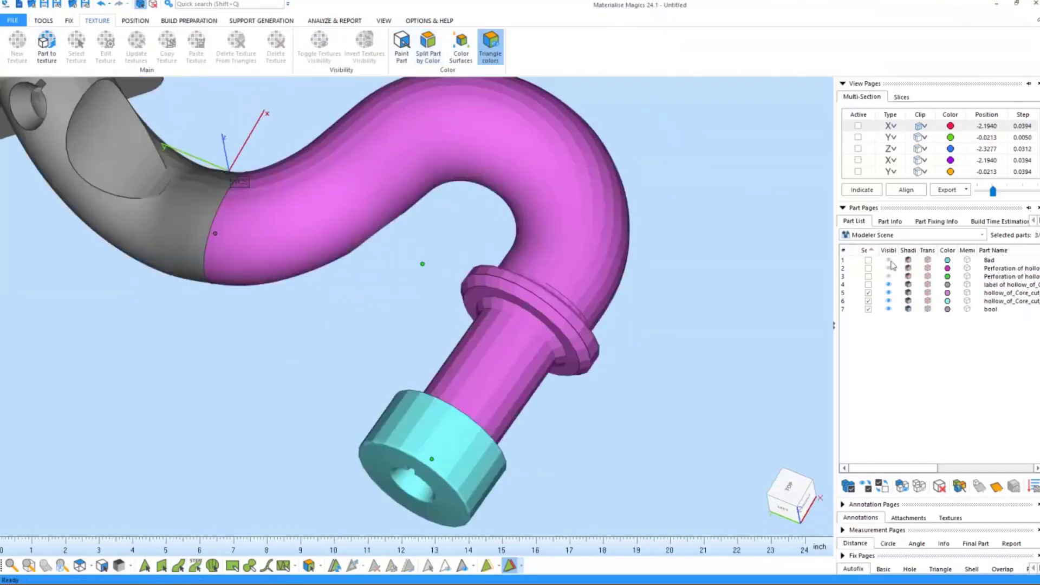
Step: Hide and show the magenta body and the grey bool part in turn to check the parts separated by colour
click(888, 292)
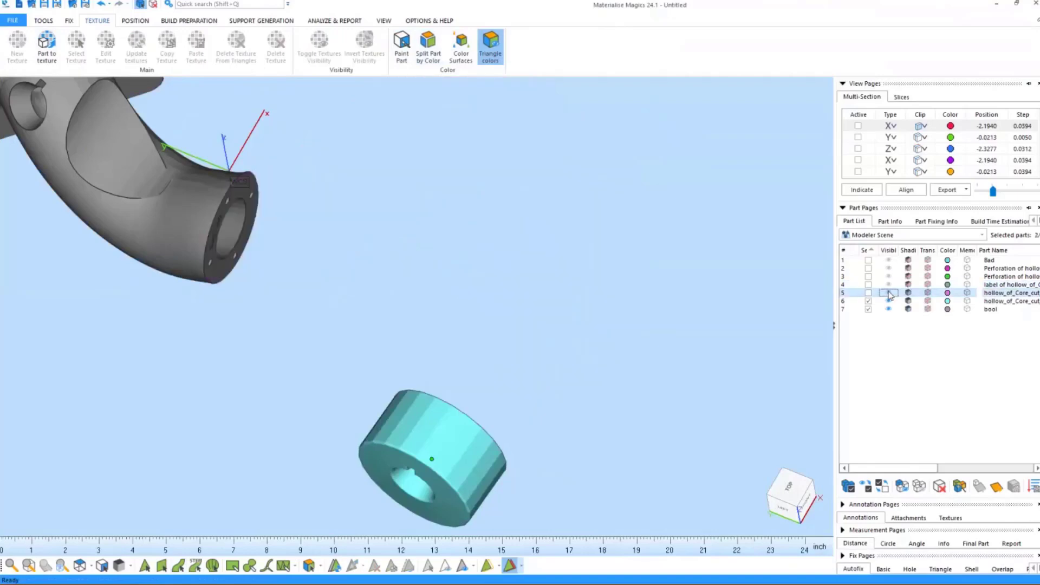
click(889, 293)
click(889, 308)
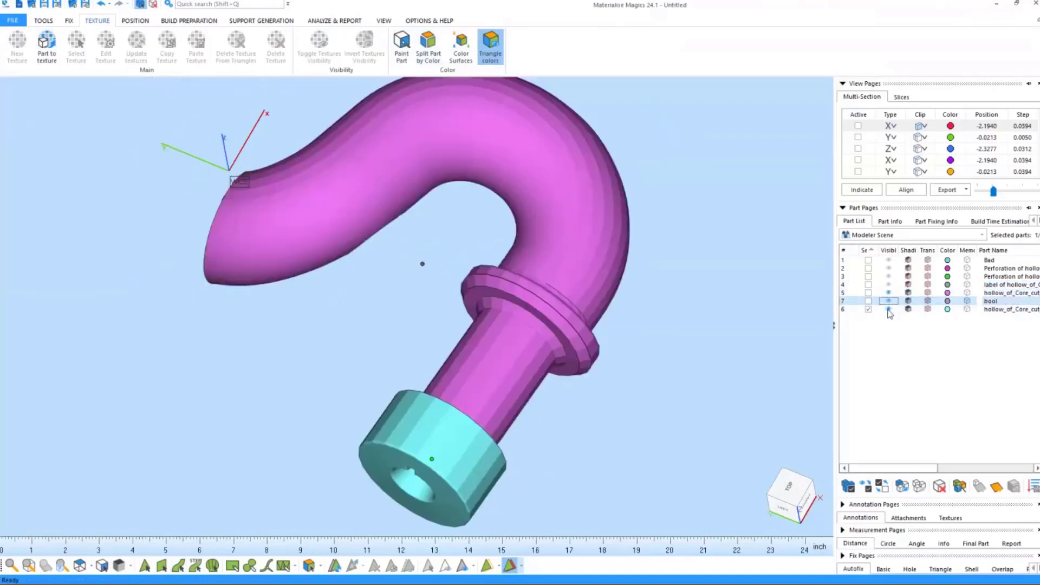
click(889, 301)
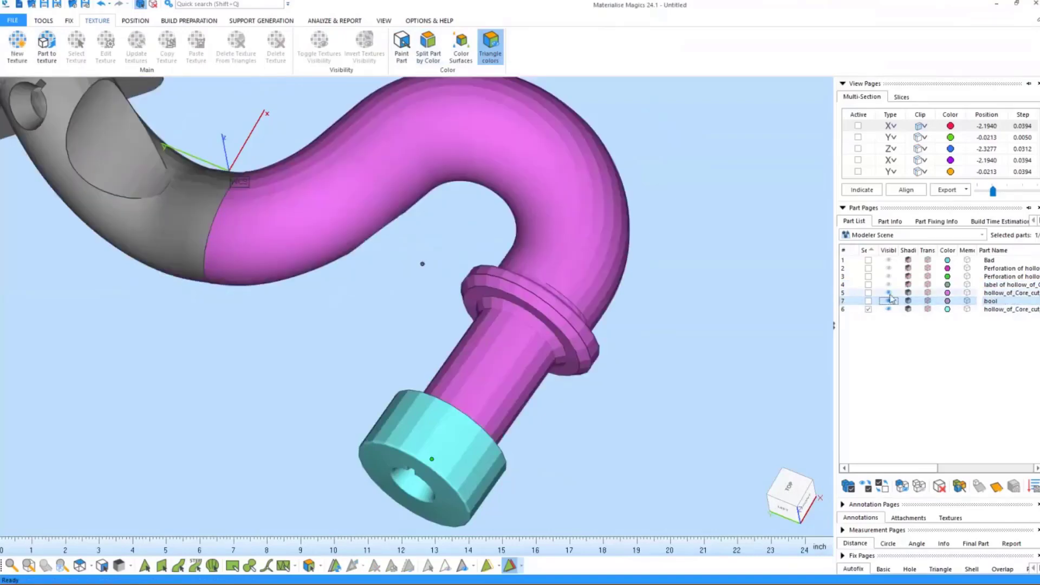
click(888, 293)
click(889, 293)
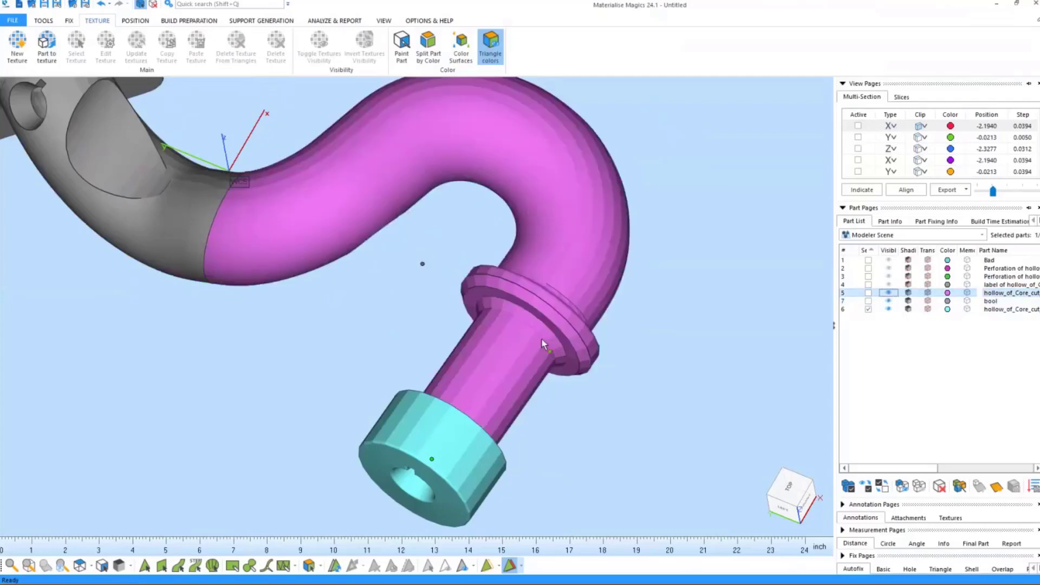
Step: Undo the colour split and painting, and reselect only the magenta half with its marked triangles cleared
right_drag(541, 337, 539, 274)
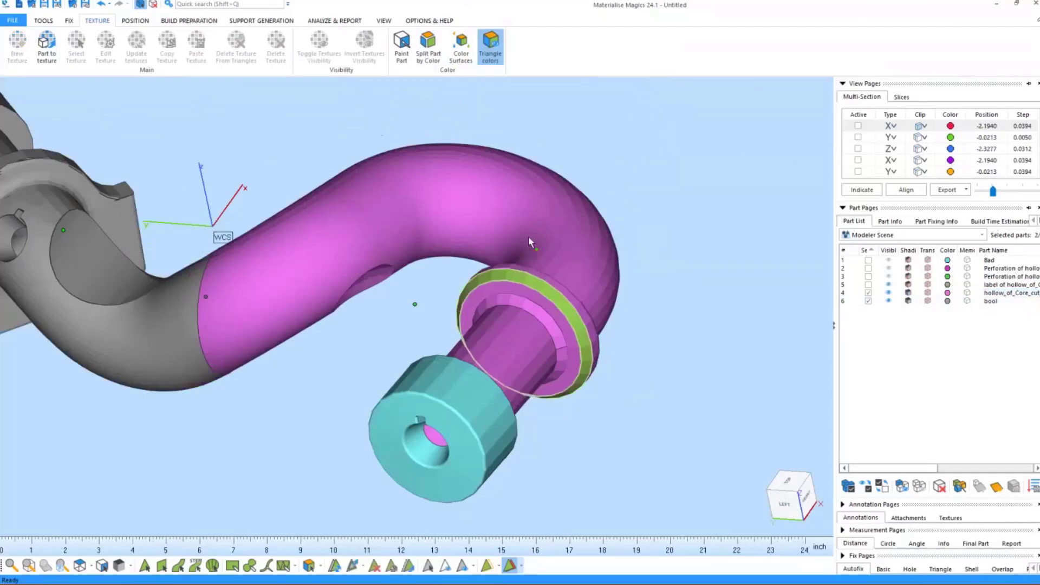
click(428, 295)
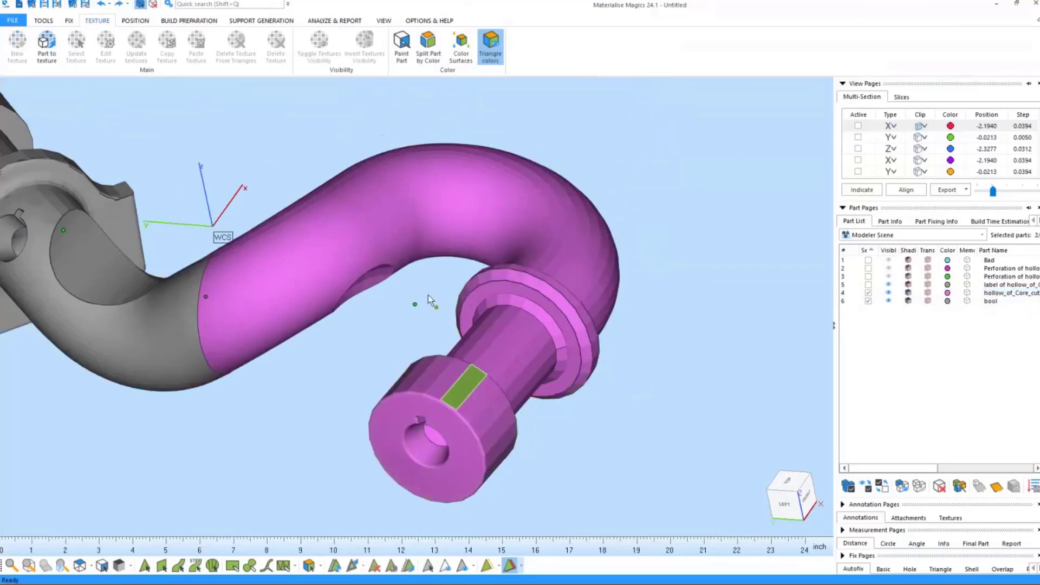
middle_drag(449, 282, 456, 282)
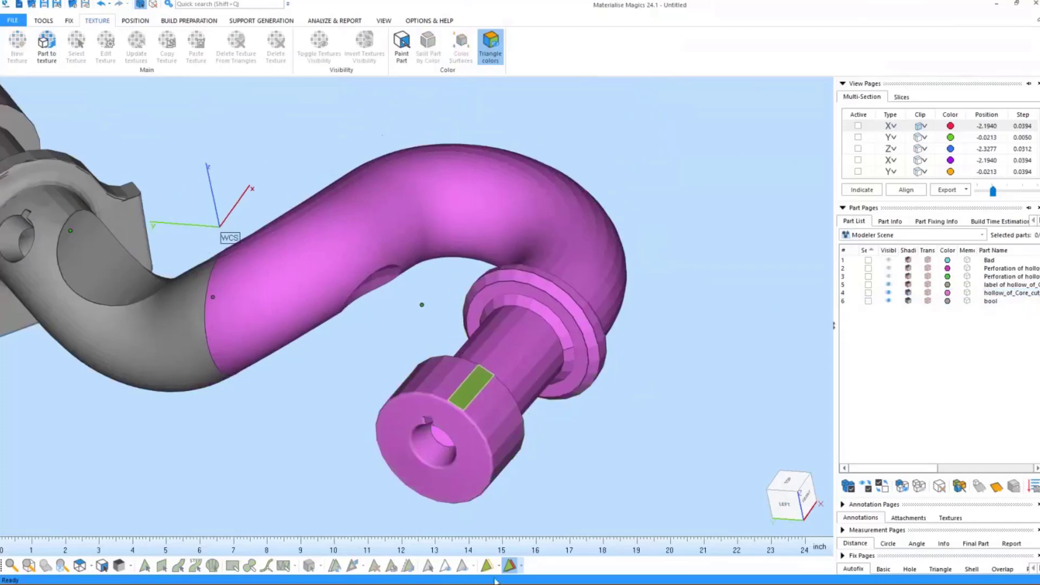
click(482, 408)
click(422, 566)
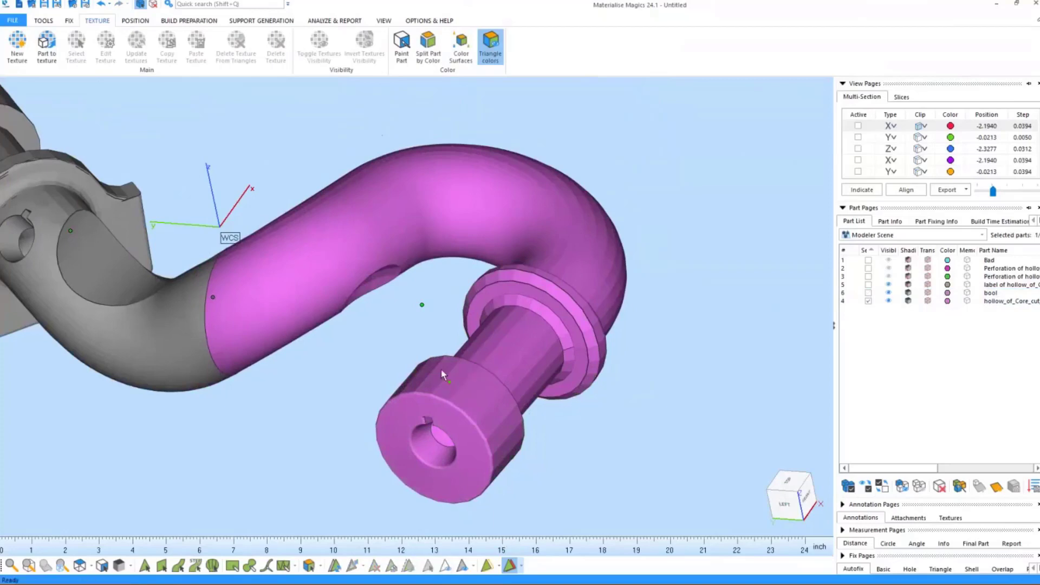
Step: Mark the curved tube surface of the magenta half, from its cut end to the flange
middle_drag(411, 366, 456, 413)
middle_drag(483, 285, 441, 263)
right_drag(439, 271, 438, 300)
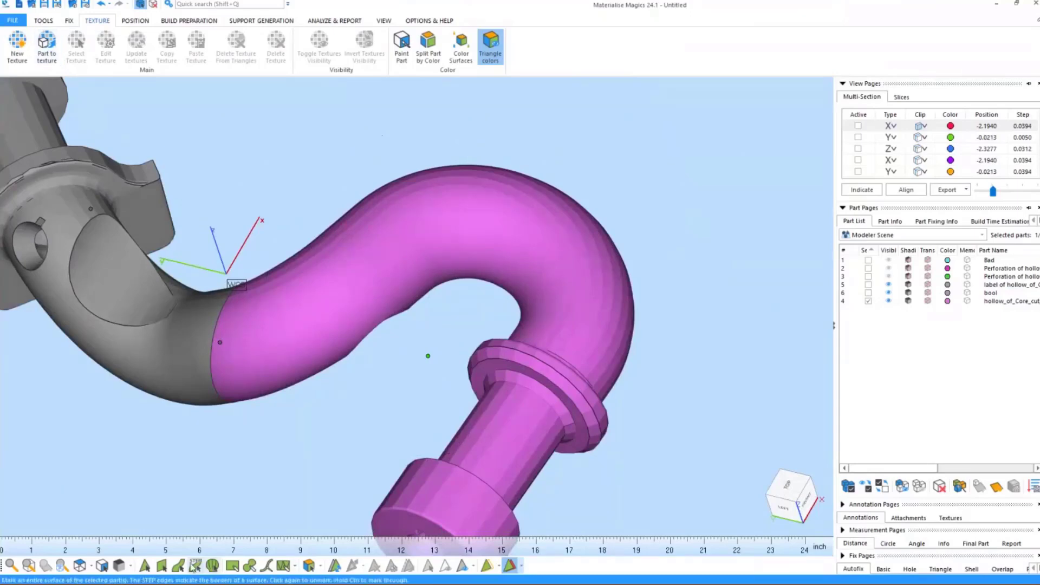
click(178, 566)
click(557, 217)
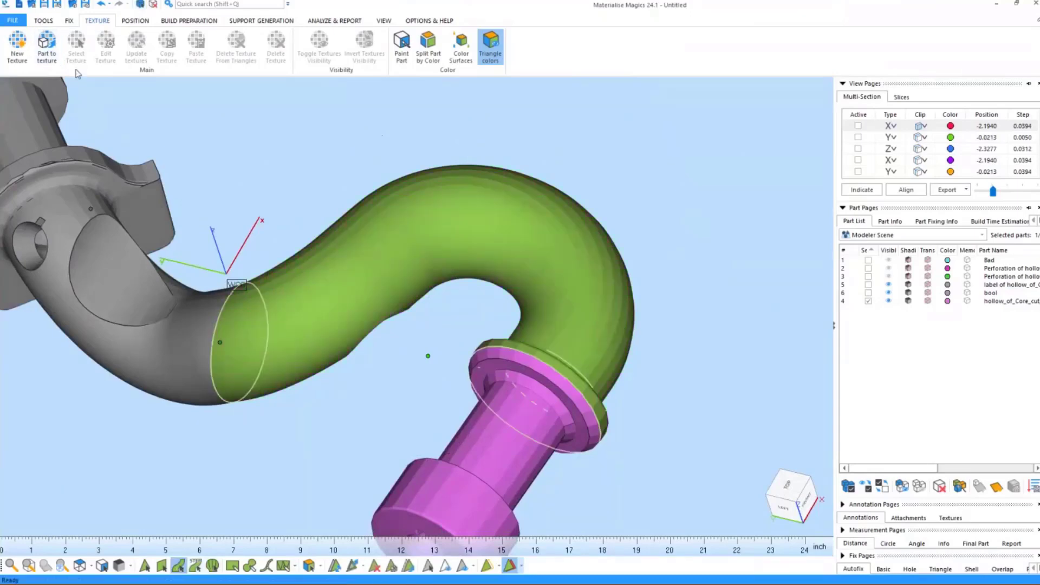
Step: Add a new texture to the marked surface using the wildtextures_colorful_wood_planks_mosaic image from the Textures folder in Pictures
click(17, 46)
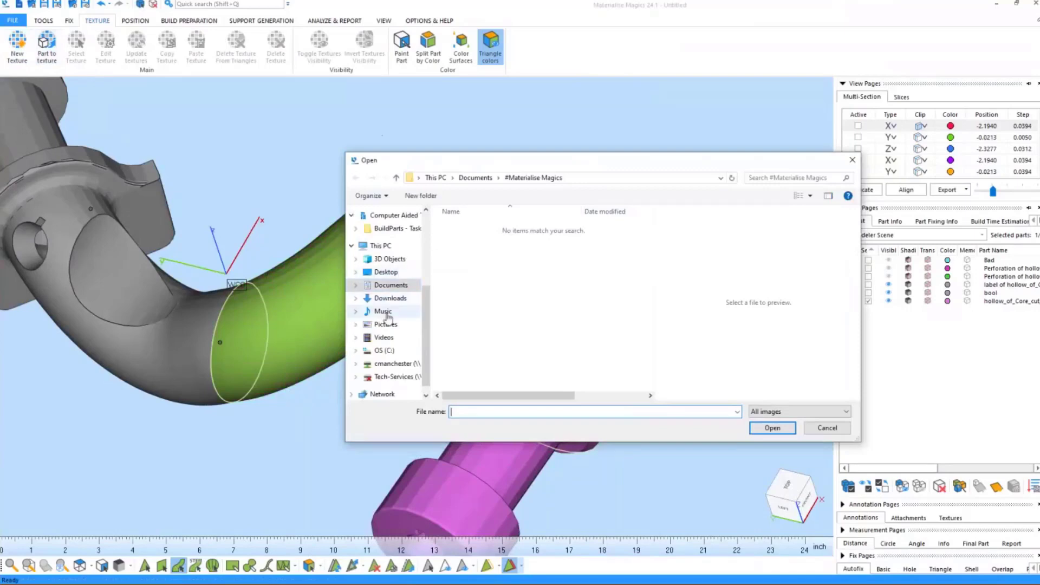
click(385, 324)
double_click(536, 314)
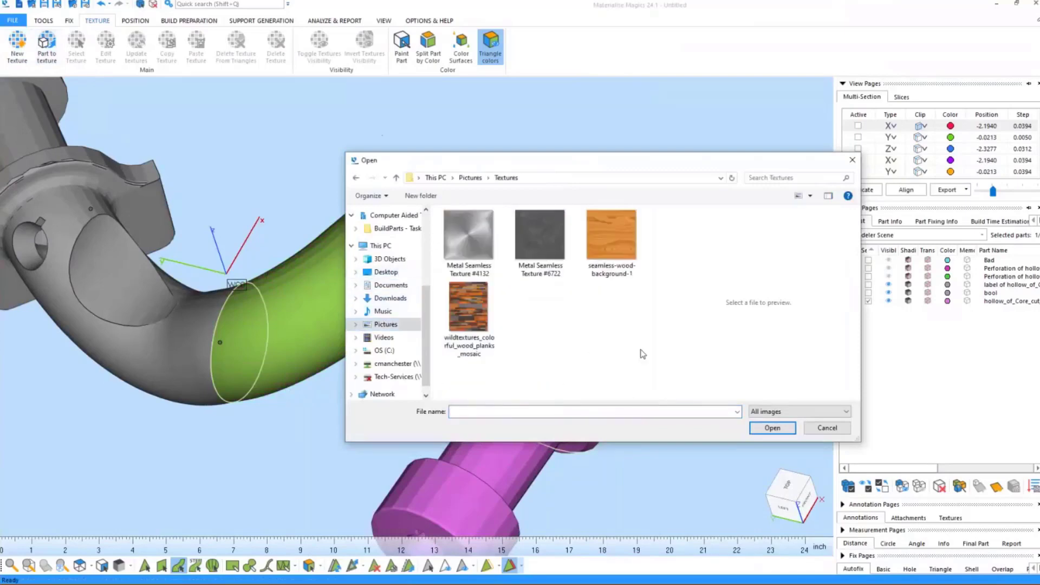
click(468, 306)
click(773, 428)
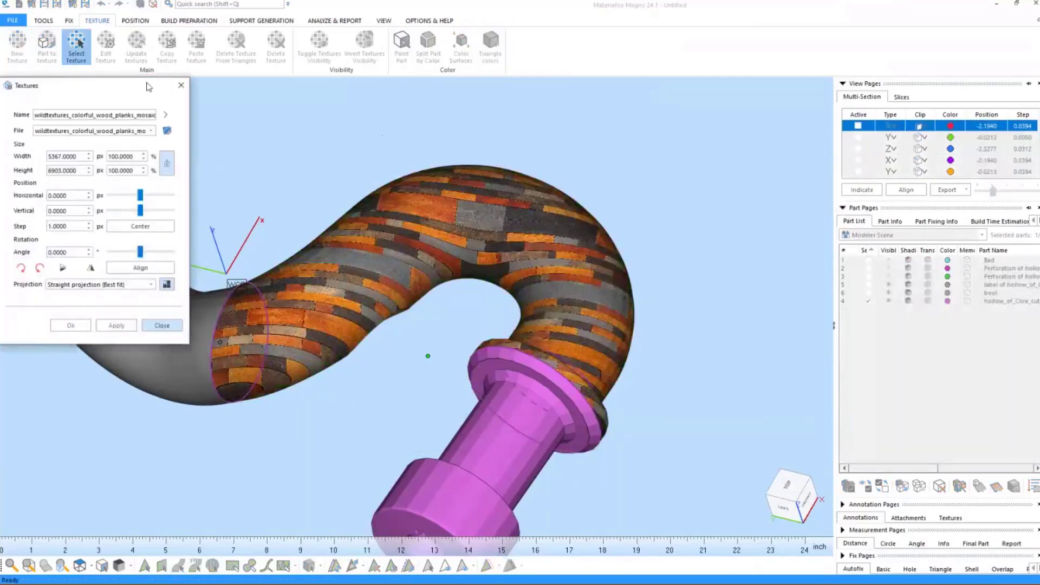
Step: Shift the wood planks texture slightly horizontally, rotate it to 90°, and apply it with straight best-fit projection
drag(149, 87, 191, 77)
drag(183, 186, 185, 187)
click(81, 257)
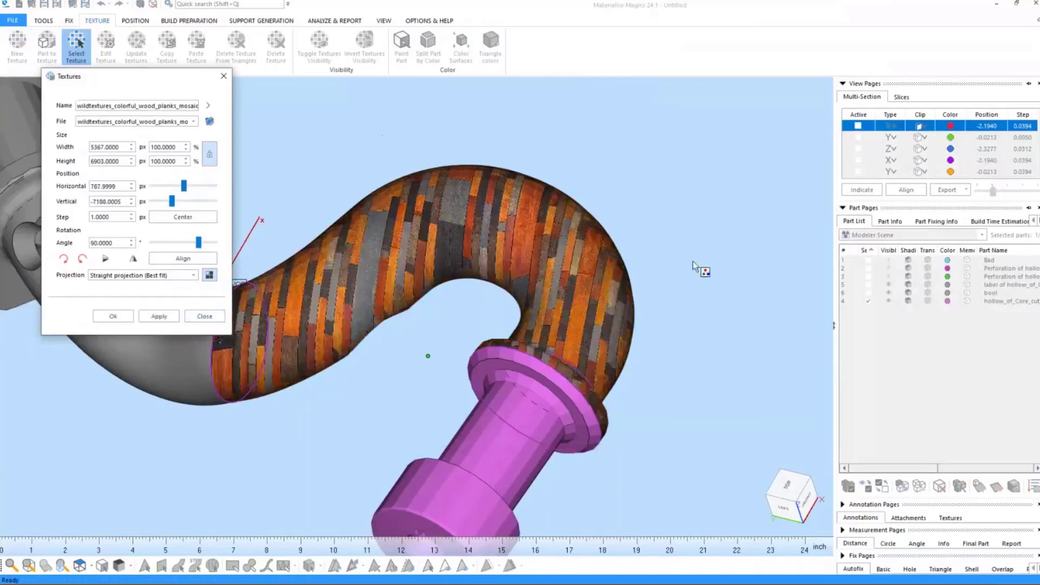
middle_drag(482, 251, 508, 224)
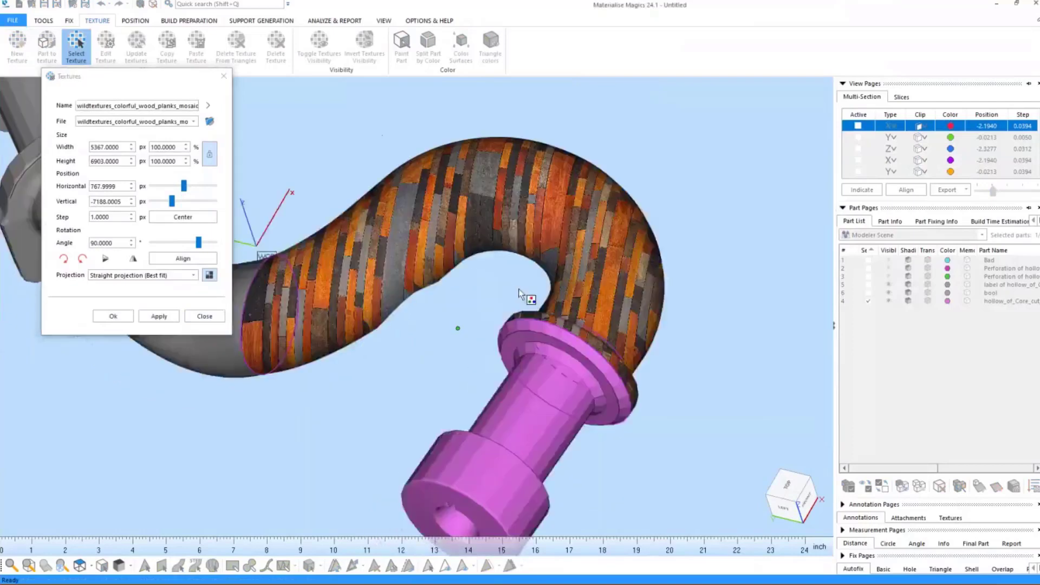
right_drag(519, 293, 517, 255)
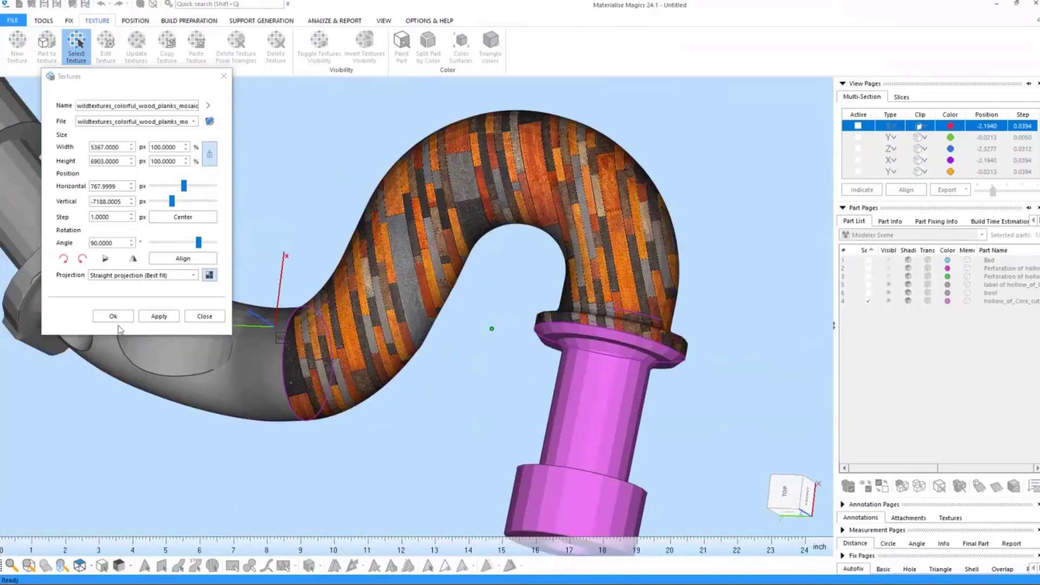
click(158, 318)
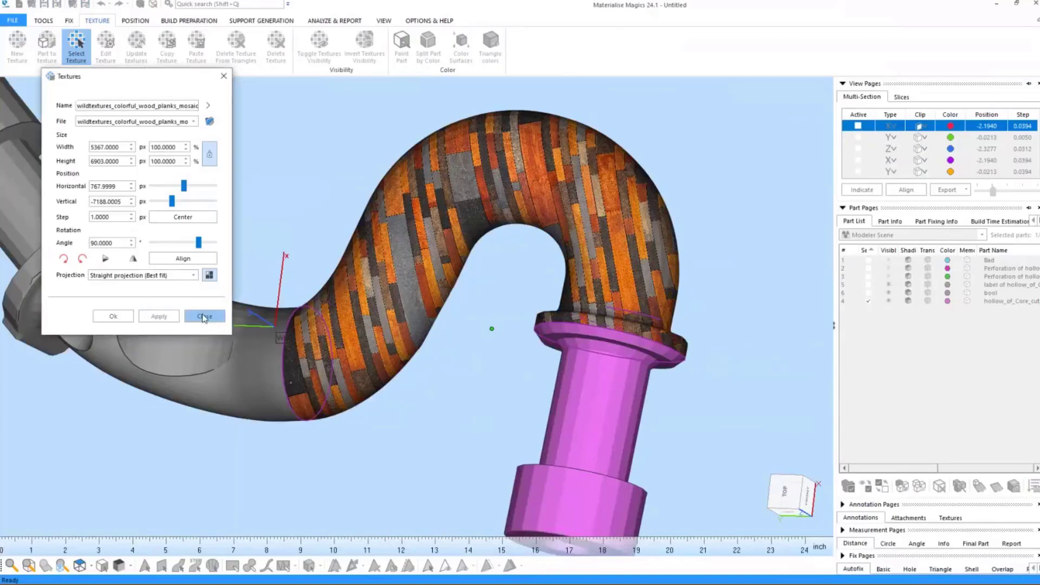
click(204, 316)
middle_drag(480, 269, 471, 292)
right_drag(472, 290, 405, 234)
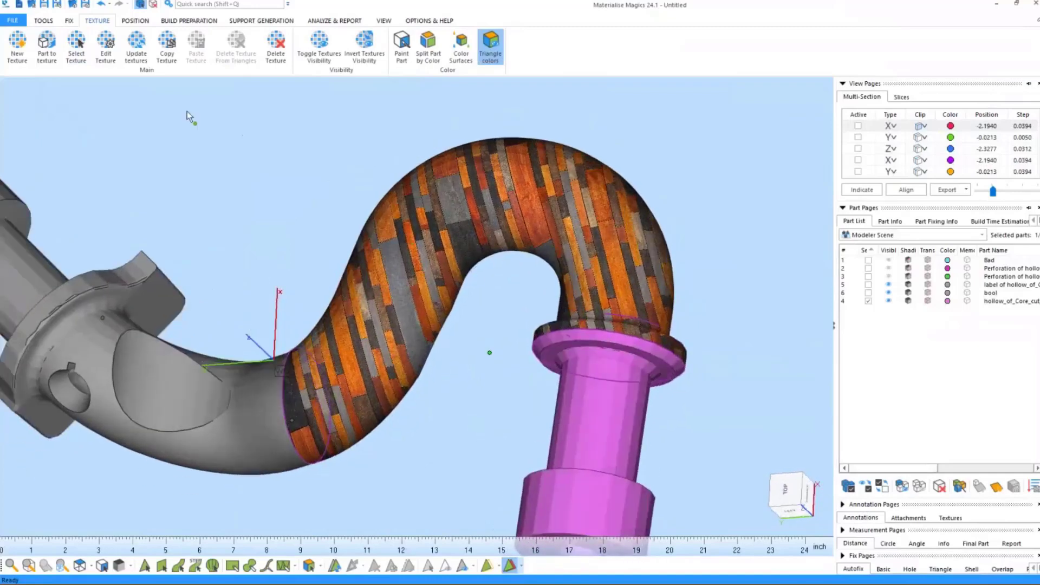
Step: Detect trapped volumes in the textured half, inspect the isolated part, and close the results
middle_drag(505, 314, 599, 226)
click(334, 20)
middle_drag(362, 252, 237, 316)
right_drag(338, 323, 325, 233)
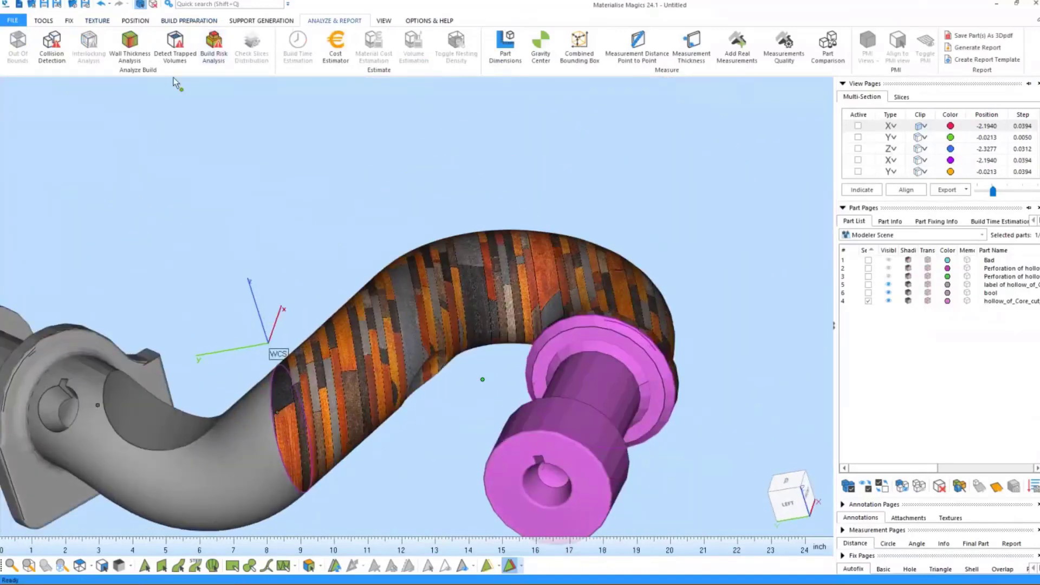
click(174, 45)
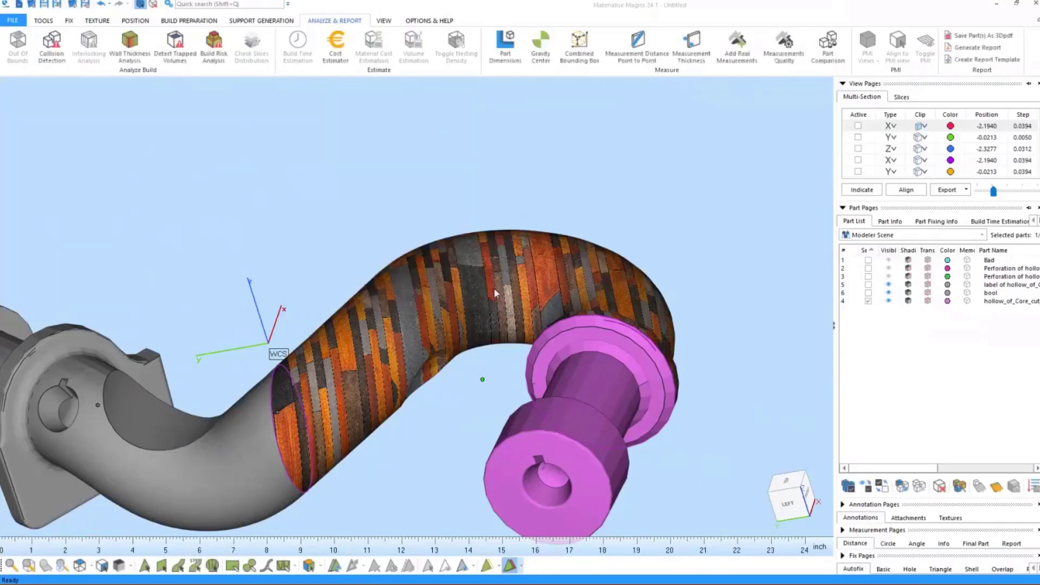
right_drag(488, 295, 435, 301)
middle_drag(449, 288, 478, 248)
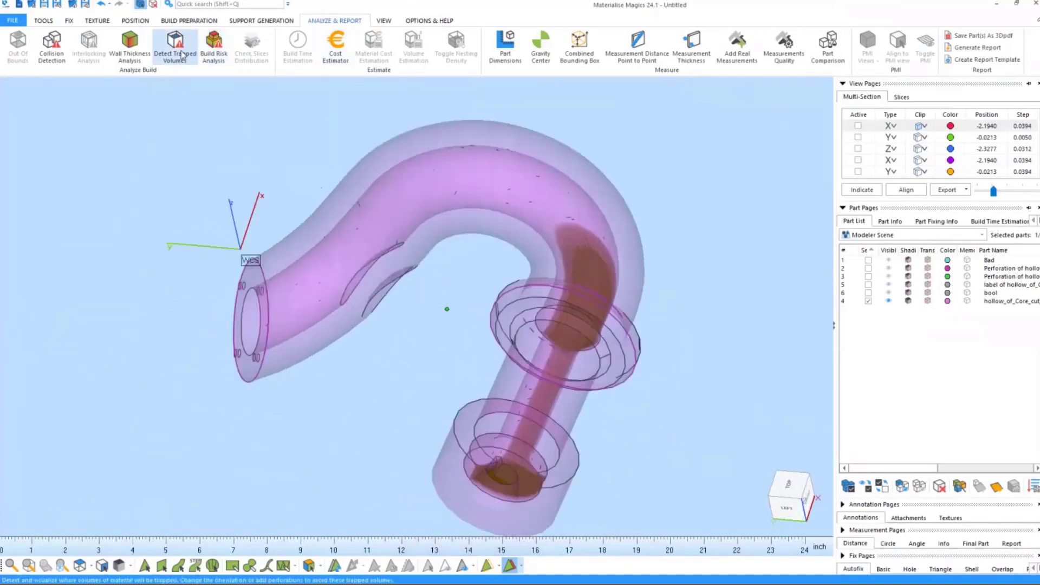
click(193, 63)
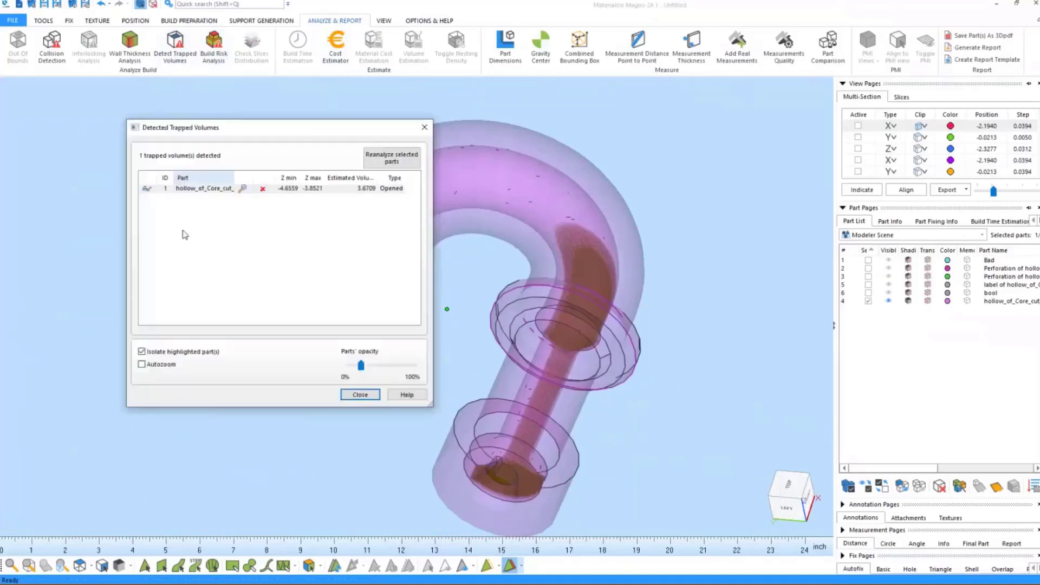
click(360, 395)
Step: Run the build risk analysis on the textured half, inspect its coloured risk zones, and switch the analysis off
right_drag(500, 343, 523, 341)
middle_drag(409, 267, 331, 301)
click(214, 43)
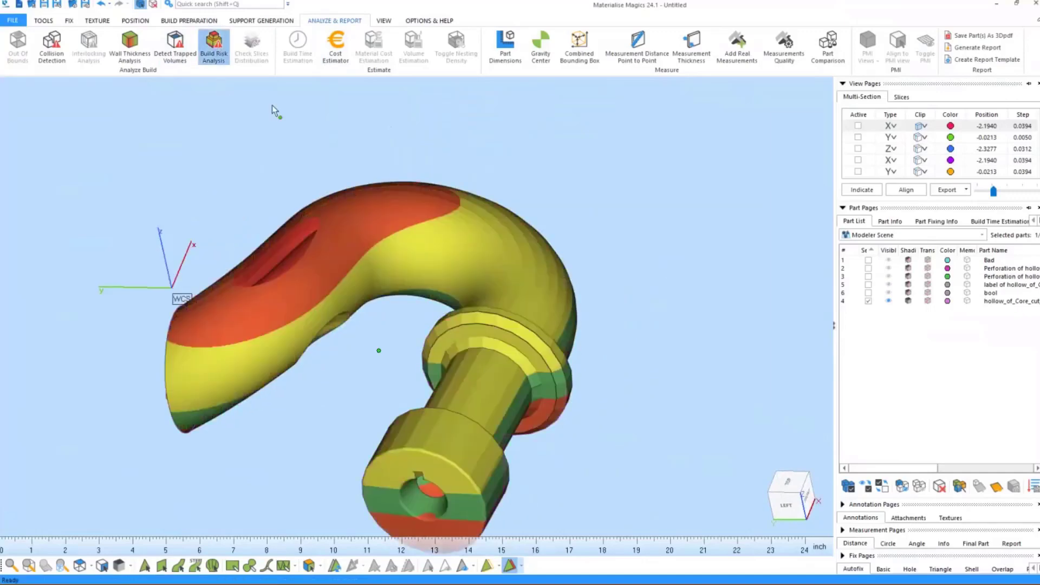
right_drag(360, 250, 372, 201)
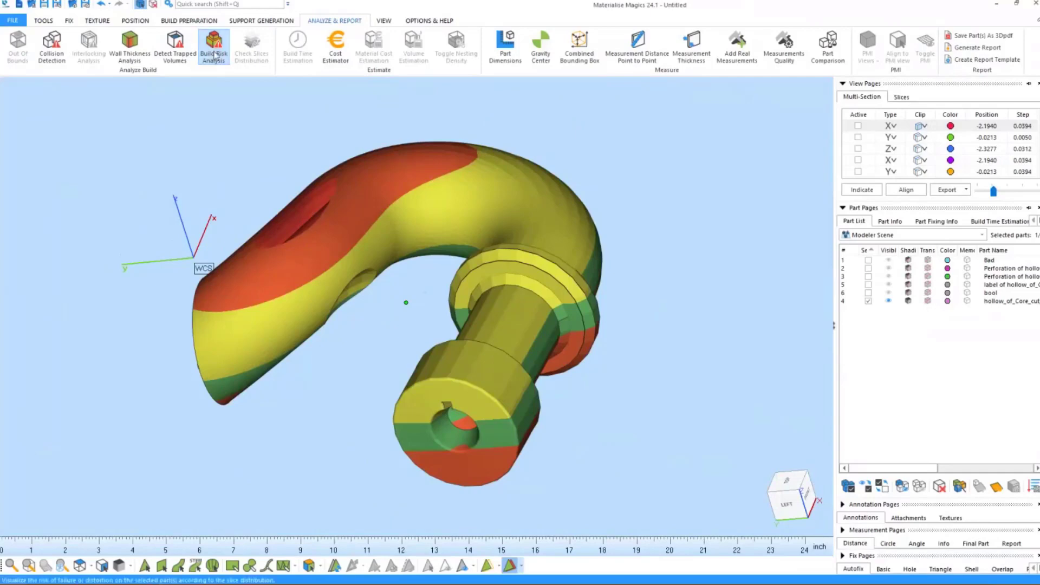
click(215, 56)
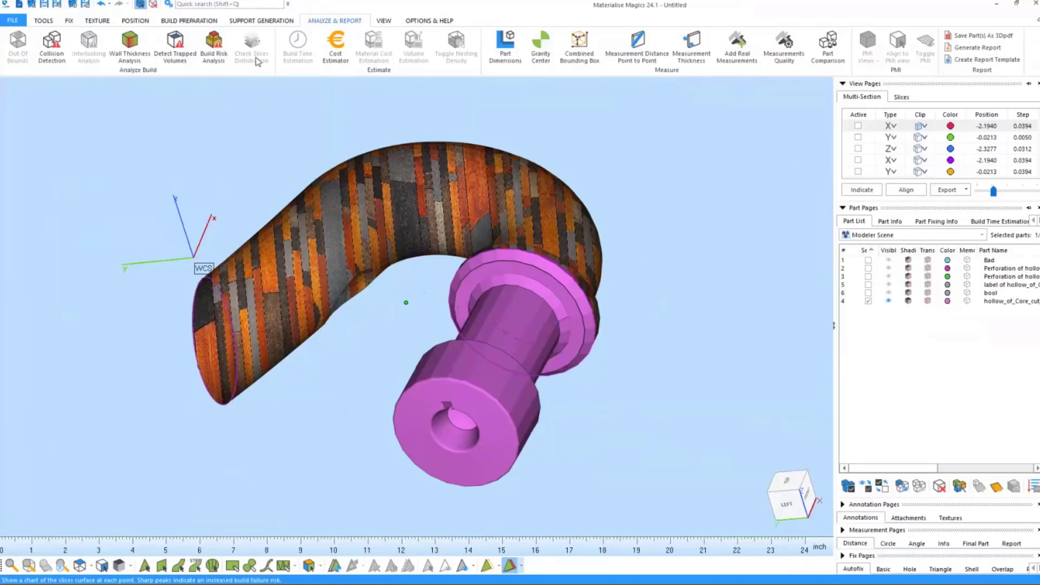
Step: Show the textured half's part dimensions, gravity center and combined bounding box, inspect them, and hide them again
scroll(506, 204, down, 5)
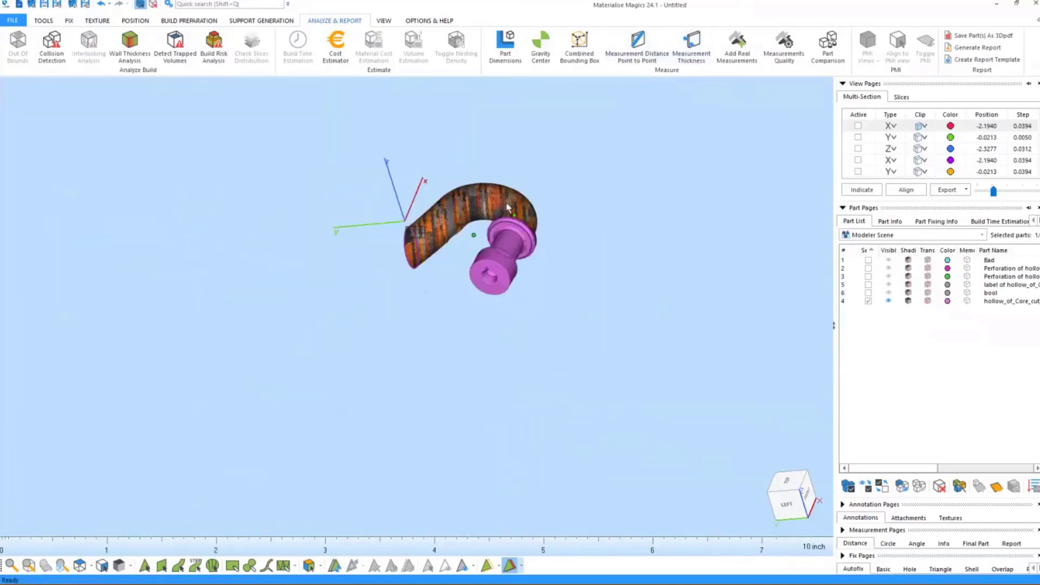
mouse_move(506, 204)
middle_down()
mouse_move(522, 194)
mouse_move(511, 212)
middle_up()
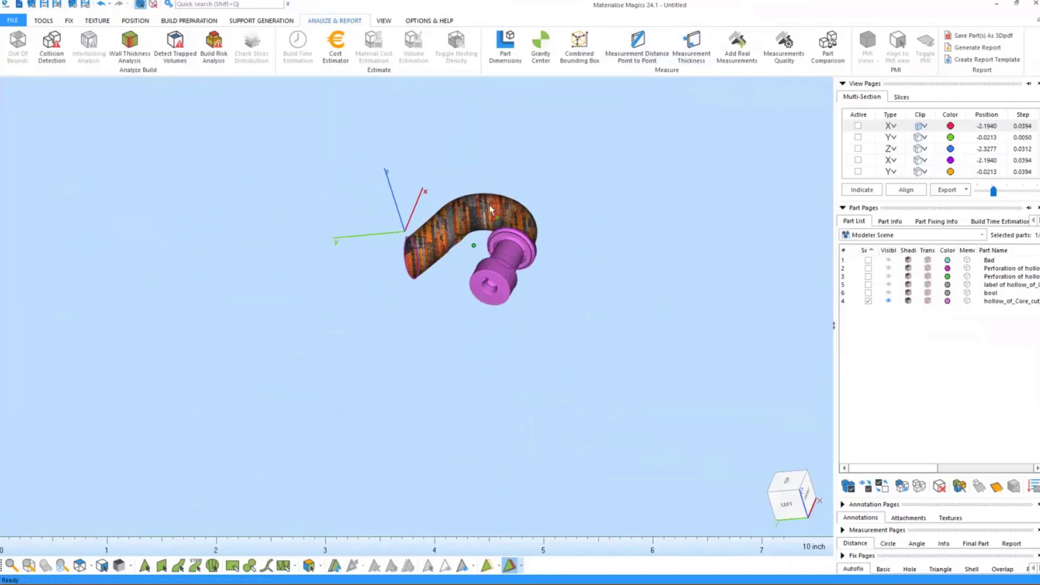
click(505, 54)
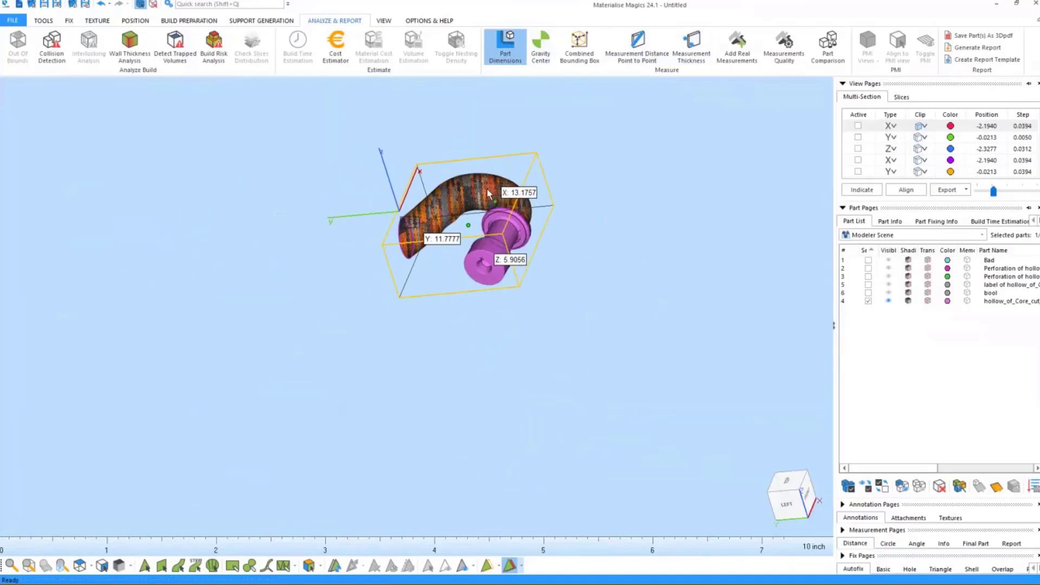
right_drag(487, 193, 517, 189)
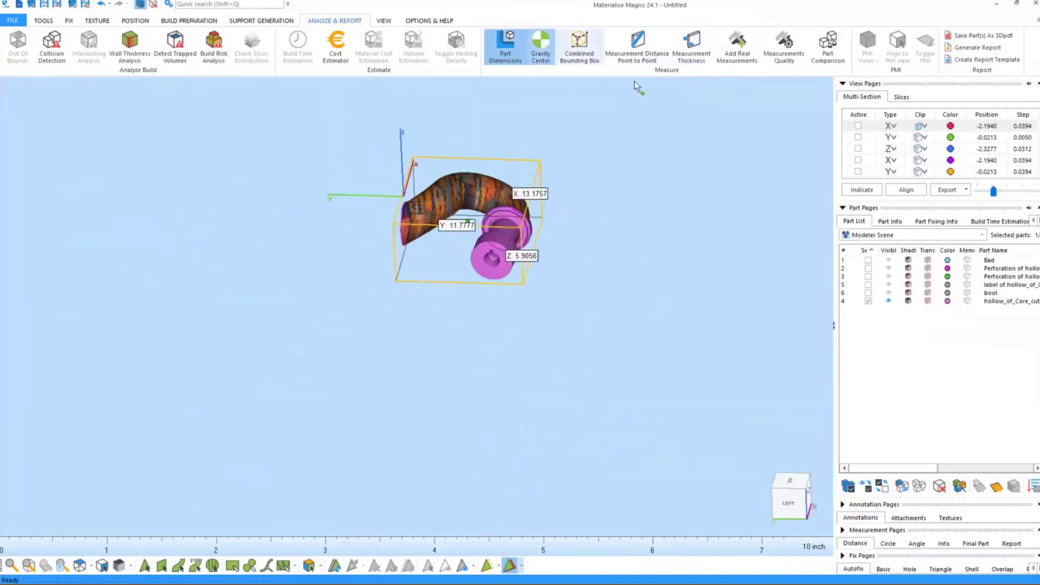
click(580, 55)
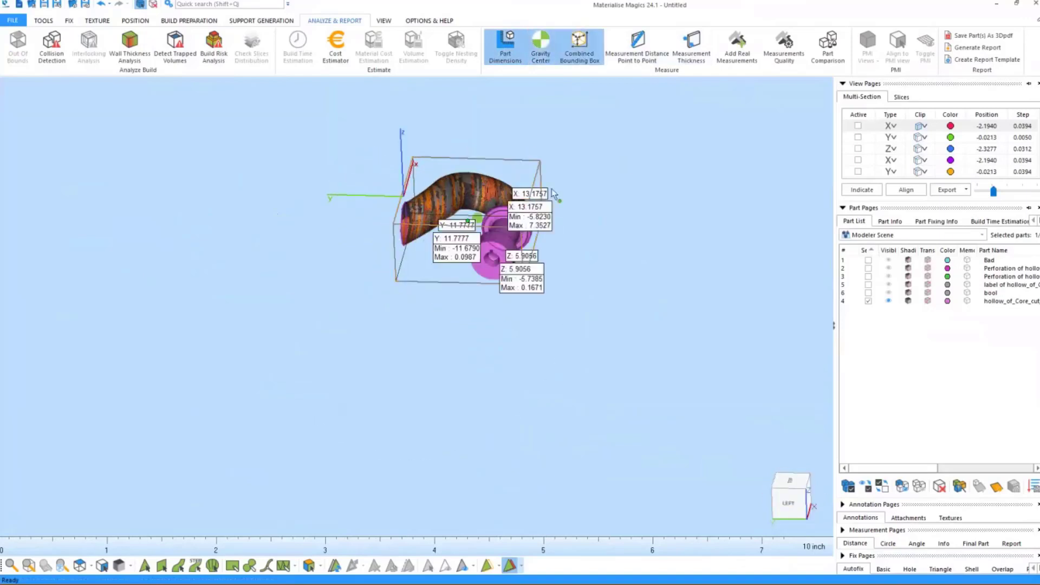
right_drag(554, 193, 433, 205)
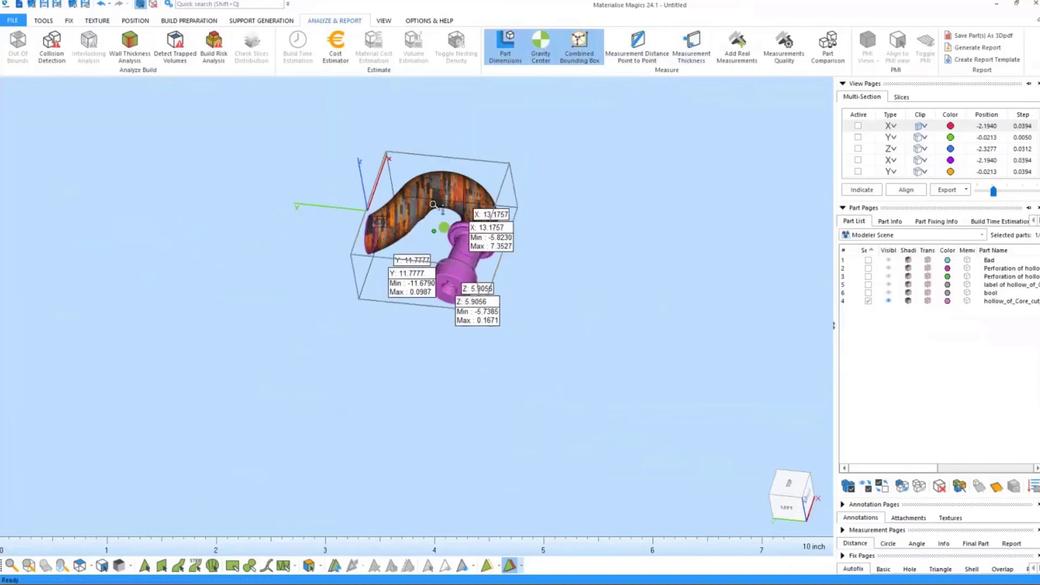
scroll(434, 205, up, 5)
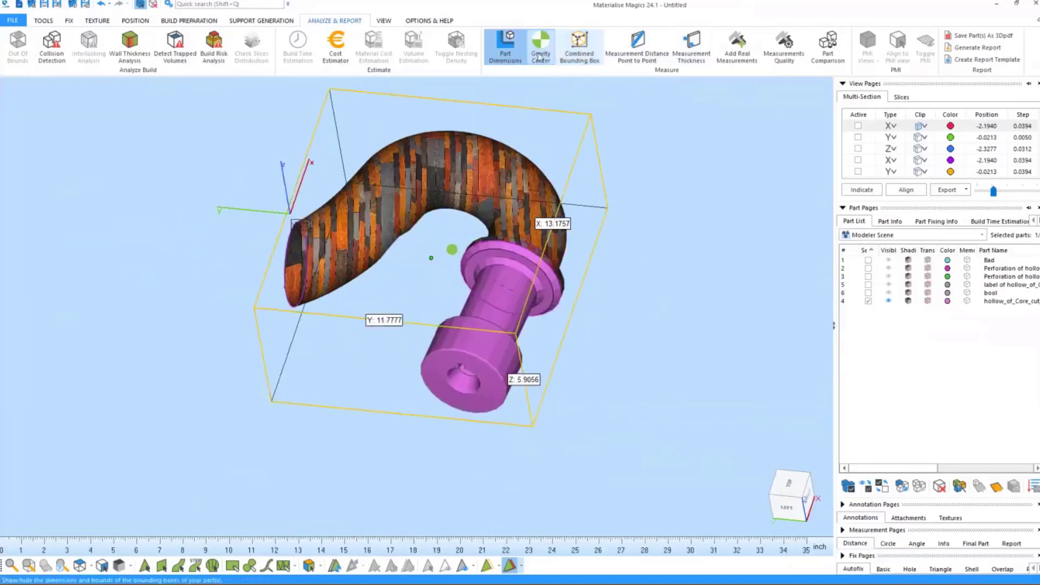
click(581, 49)
Step: Measure the point-to-point distance along the end cylinder's side and place the dimension label beside it
click(637, 46)
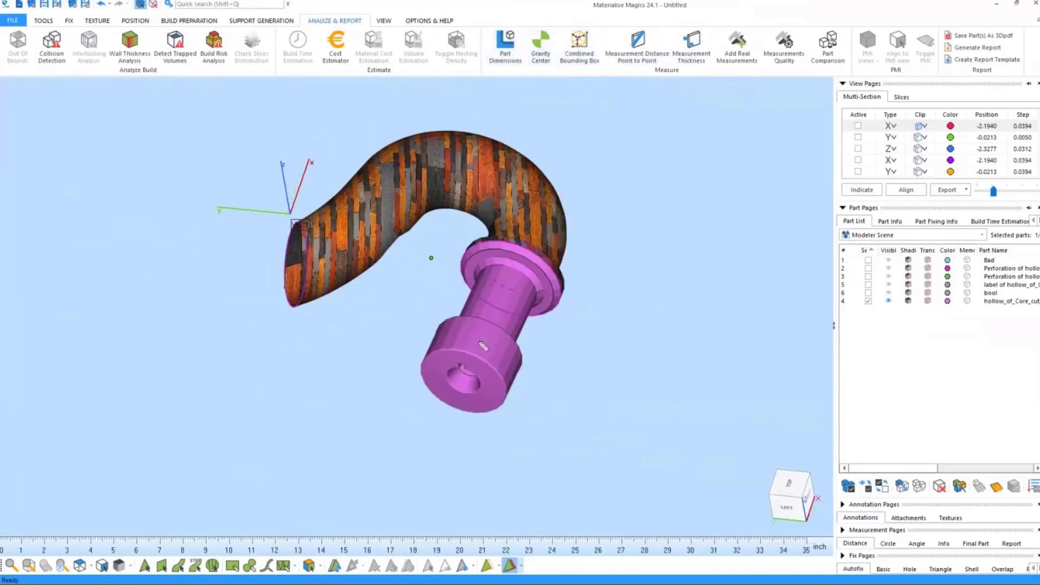
click(476, 357)
middle_drag(493, 327, 499, 305)
right_drag(498, 304, 490, 334)
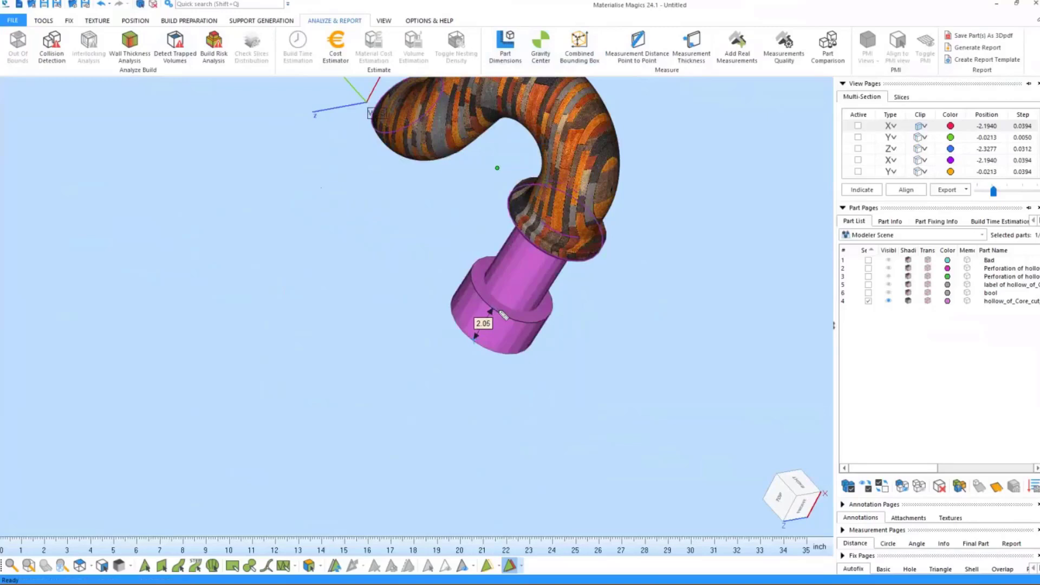
click(518, 360)
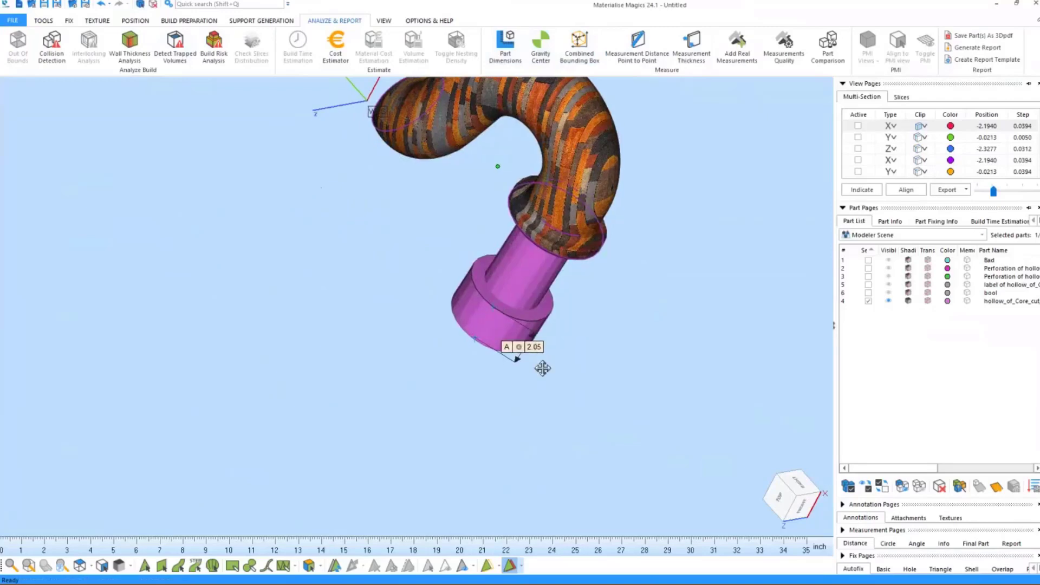
right_drag(541, 365, 622, 236)
middle_drag(459, 232, 436, 269)
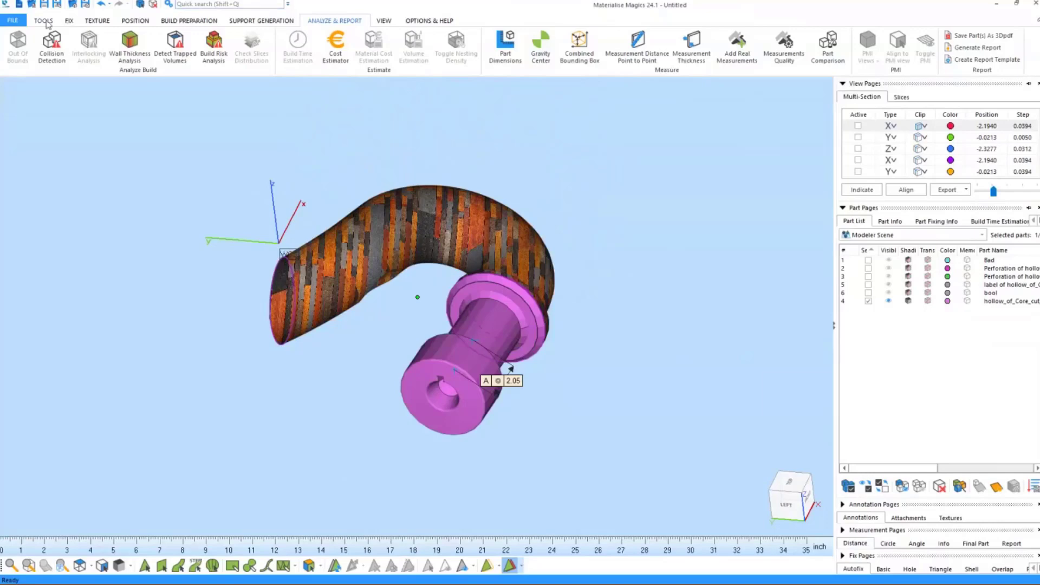
Step: Review the honeycomb structure settings and the walls and infill preview on the textured half, without generating the structure
click(43, 21)
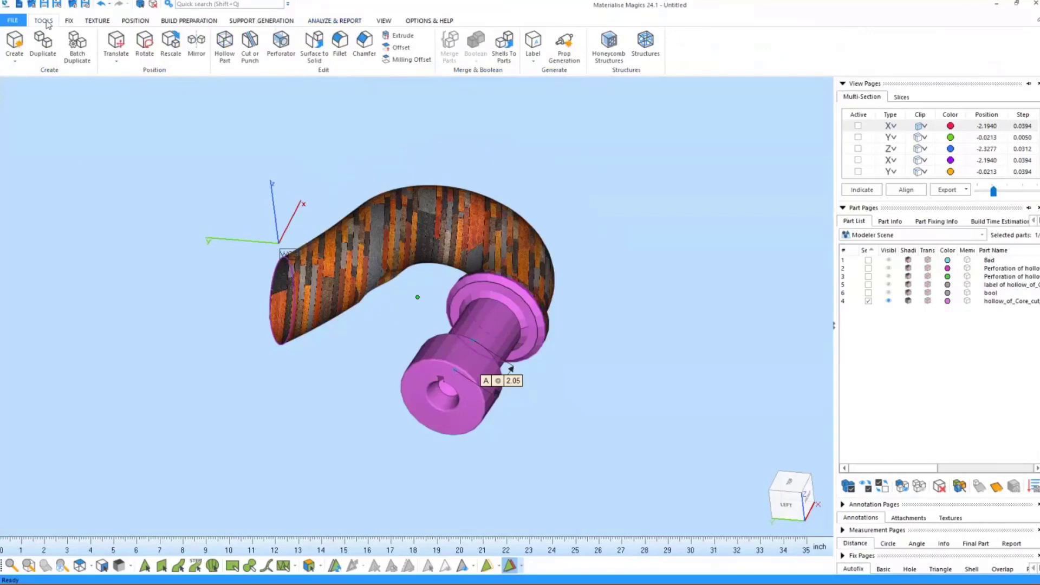
click(618, 58)
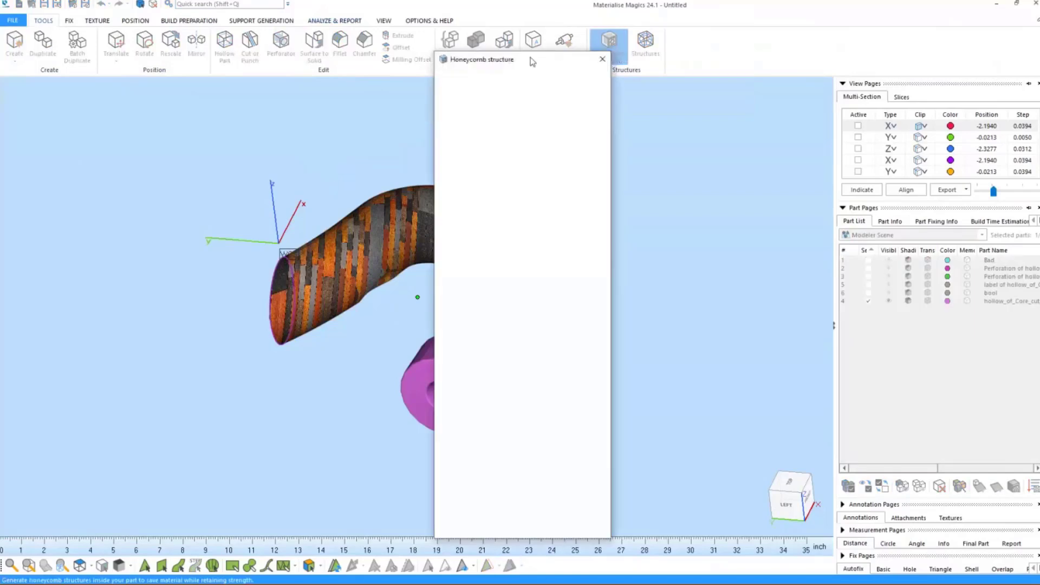
drag(529, 60, 747, 58)
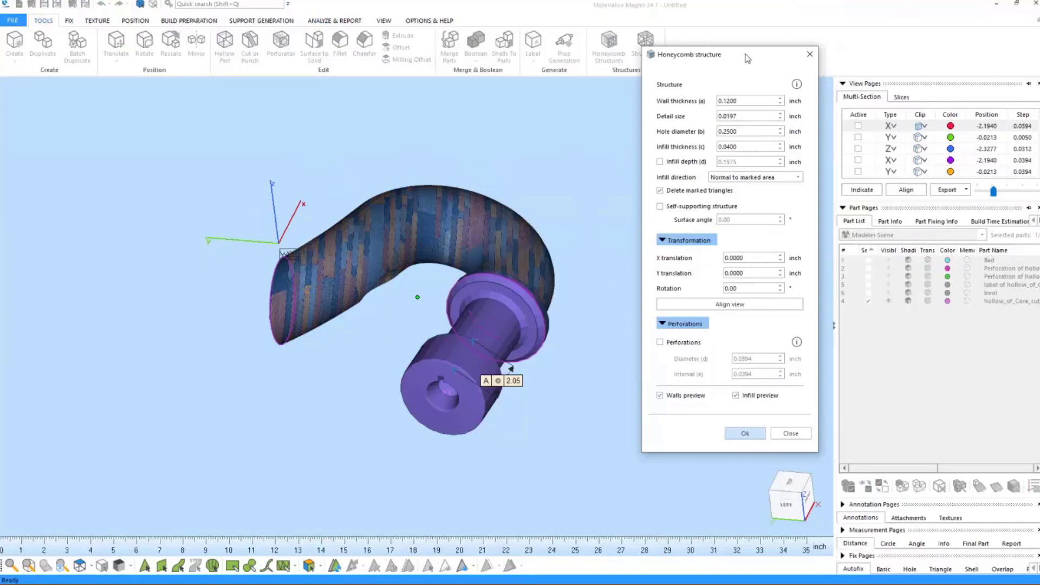
middle_drag(428, 223, 410, 232)
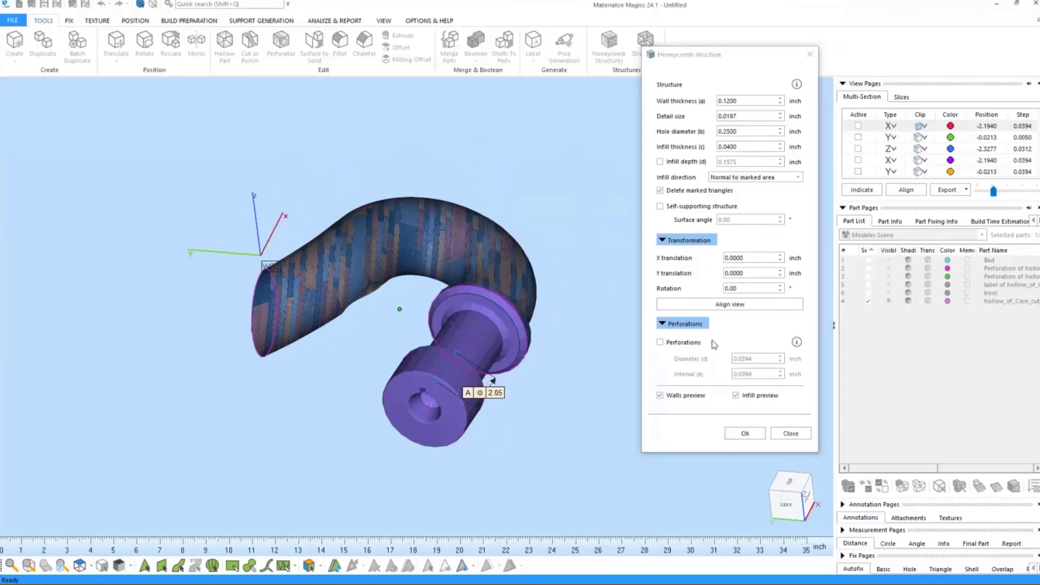
click(791, 433)
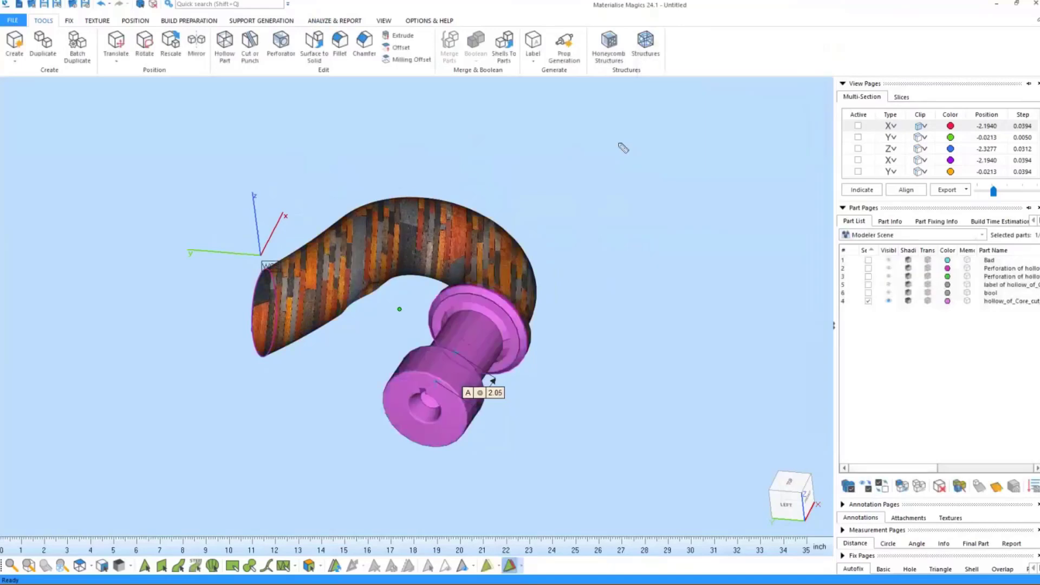
Step: Start Create Structures on the textured half, stop the shell calculation, set the outer shell's detail size to 0.0100 inch and recalculate
click(646, 43)
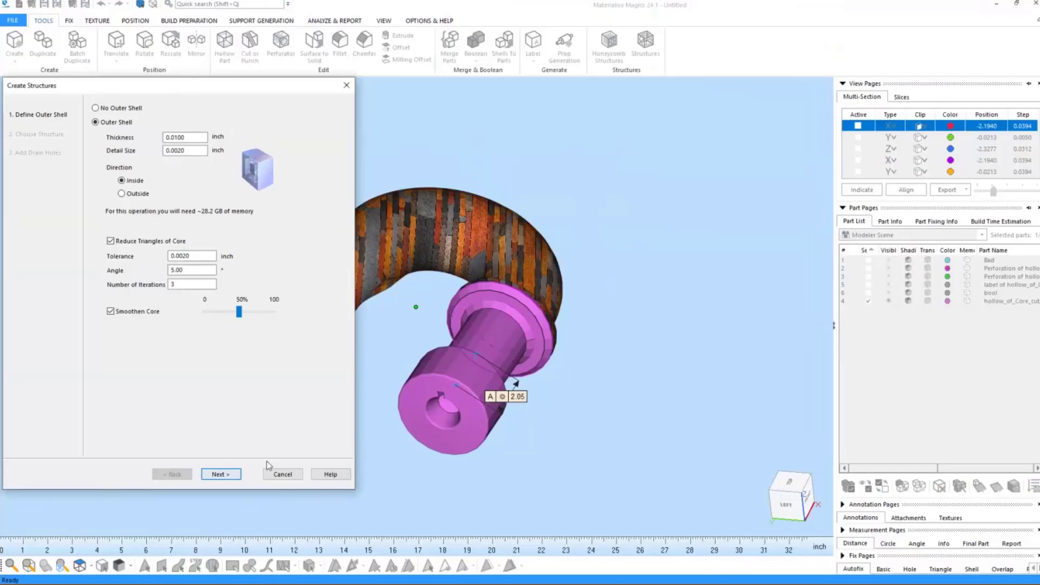
key(Return)
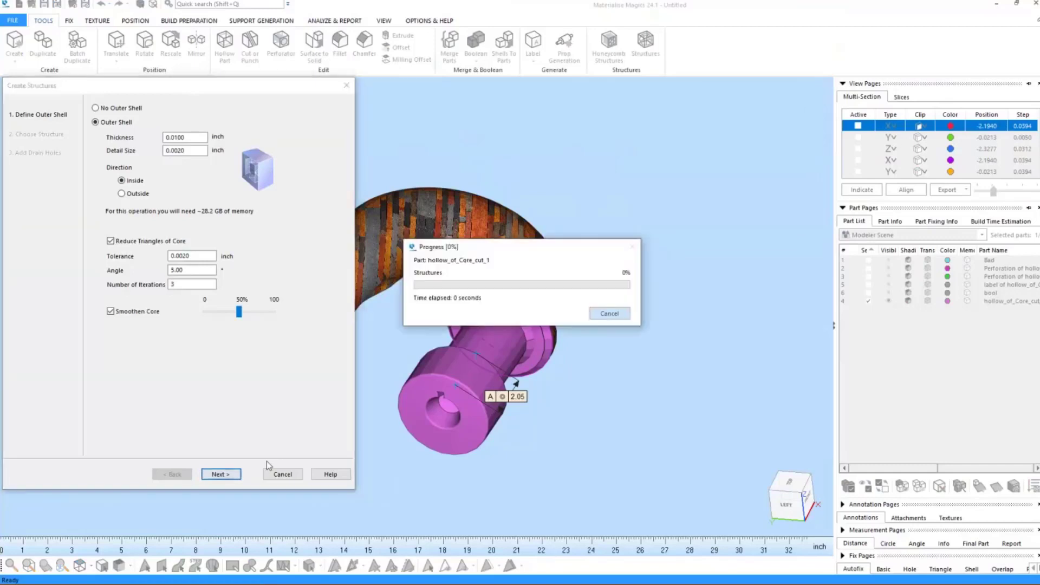
click(610, 313)
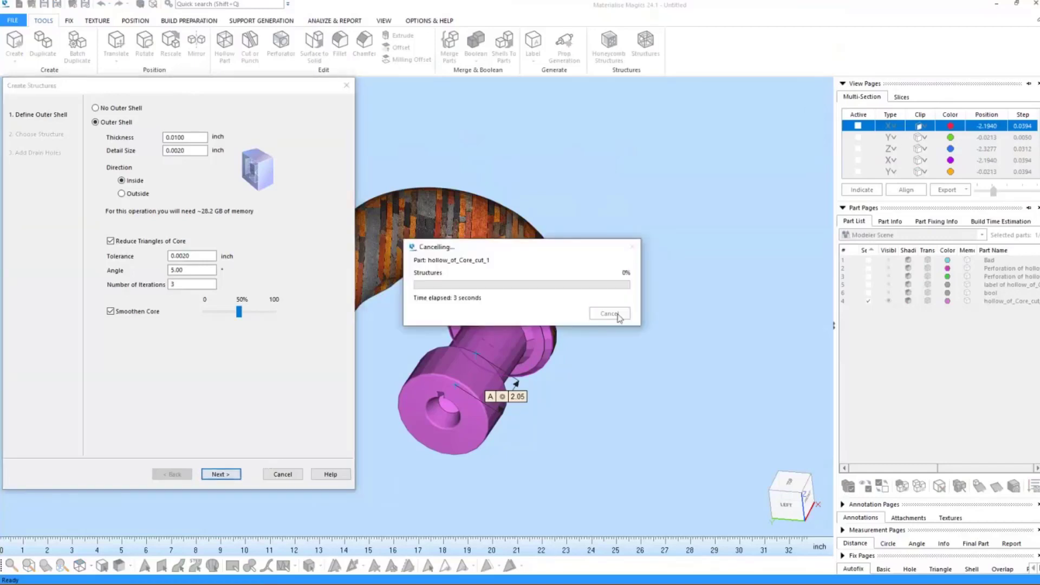
double_click(181, 152)
text(0.0)
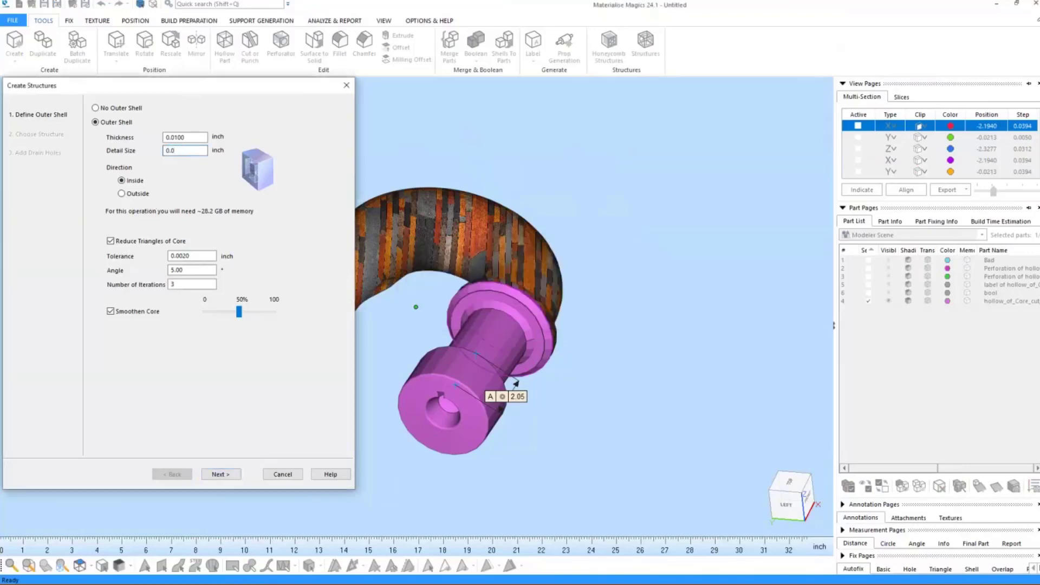
click(218, 476)
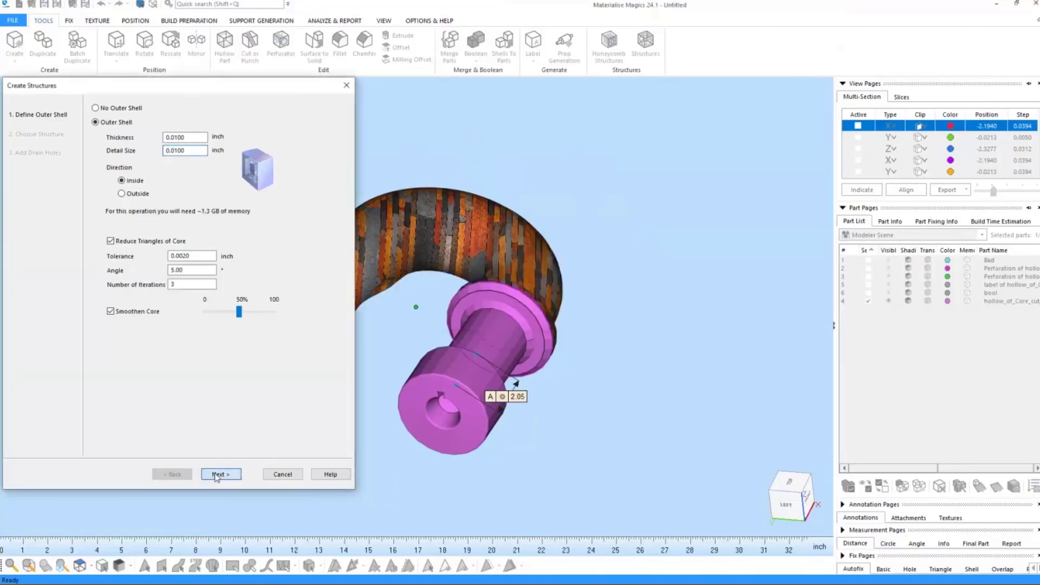
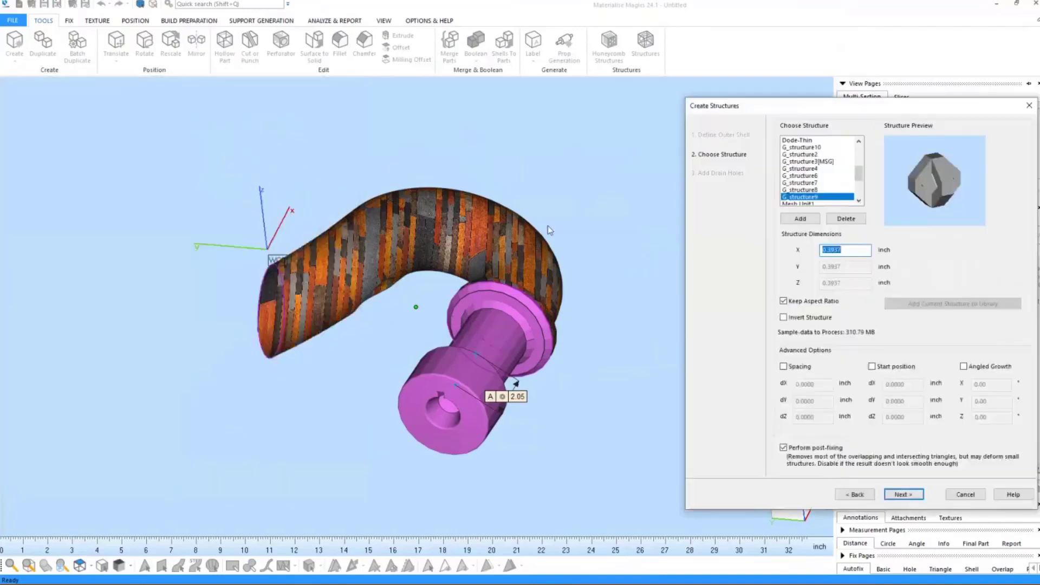
Step: Preview library structures including Dode-Thin, G_structure, Mesh Unit1, Rhombi_Octa and rhombic dodecahedron units, and leave Create Structures without generating one
right_drag(550, 230, 442, 262)
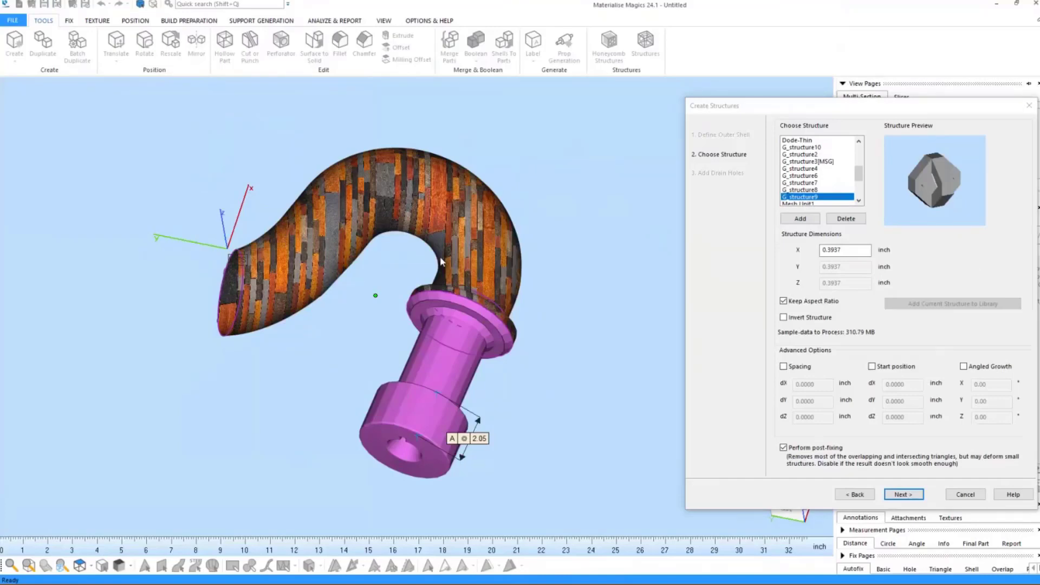
click(806, 142)
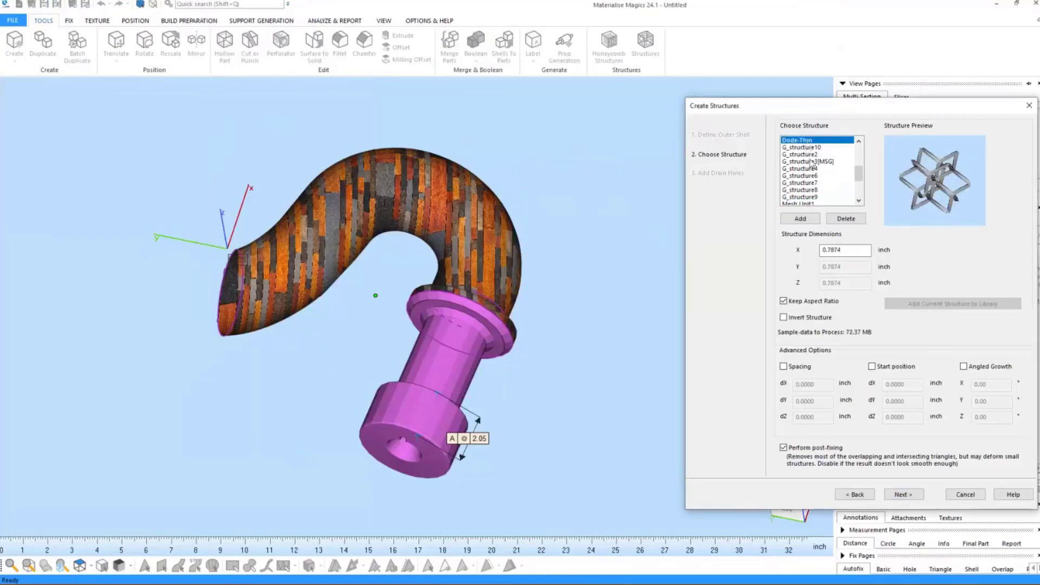
click(813, 162)
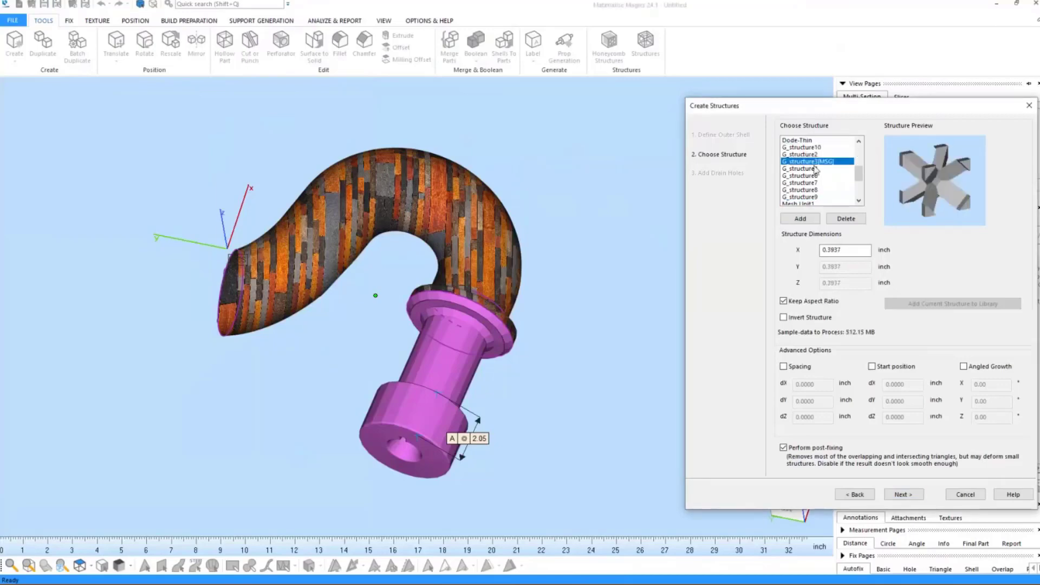
click(815, 169)
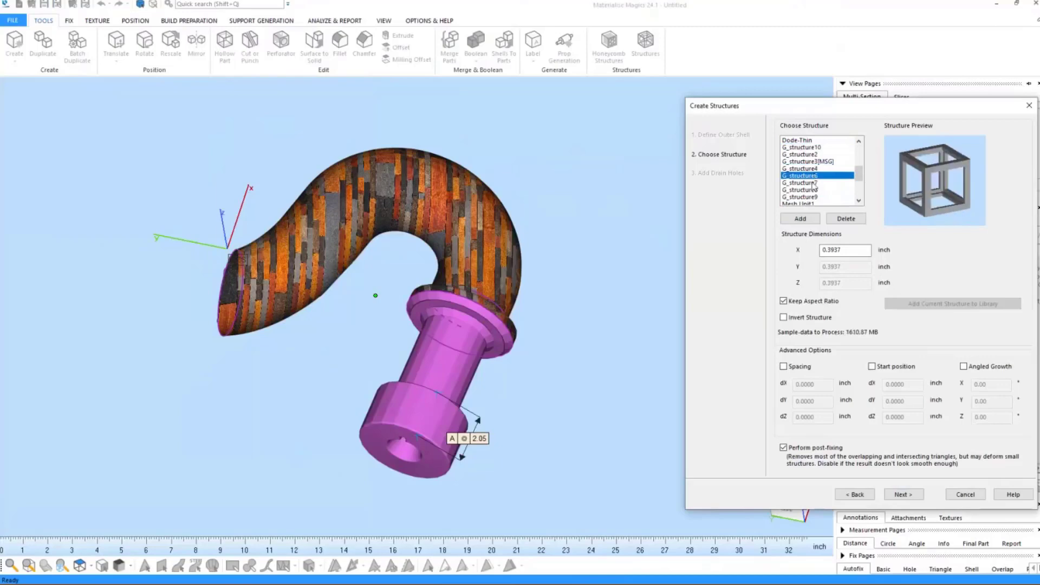
click(813, 182)
click(813, 190)
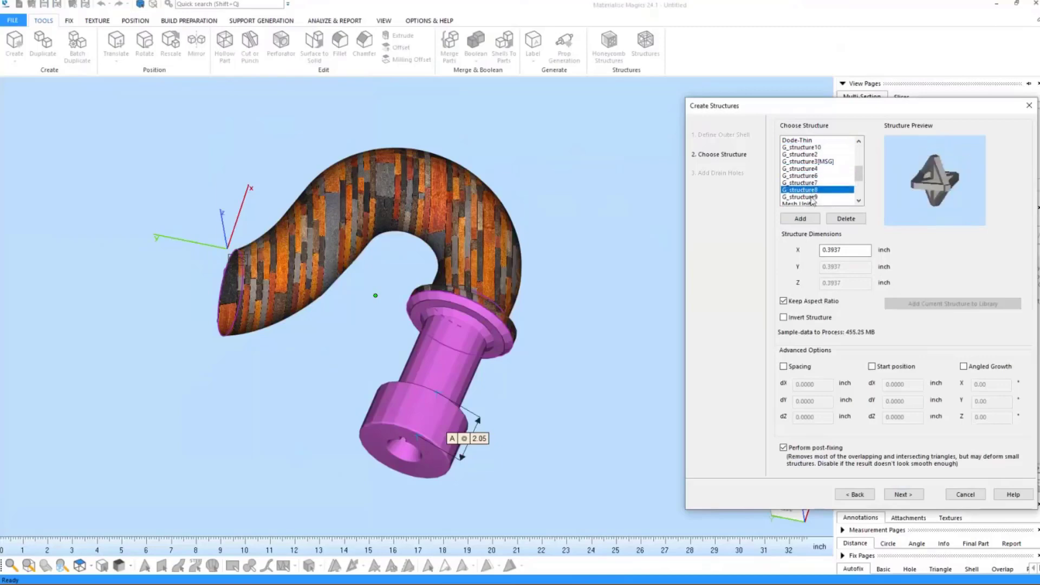
click(812, 203)
scroll(858, 181, down, 2)
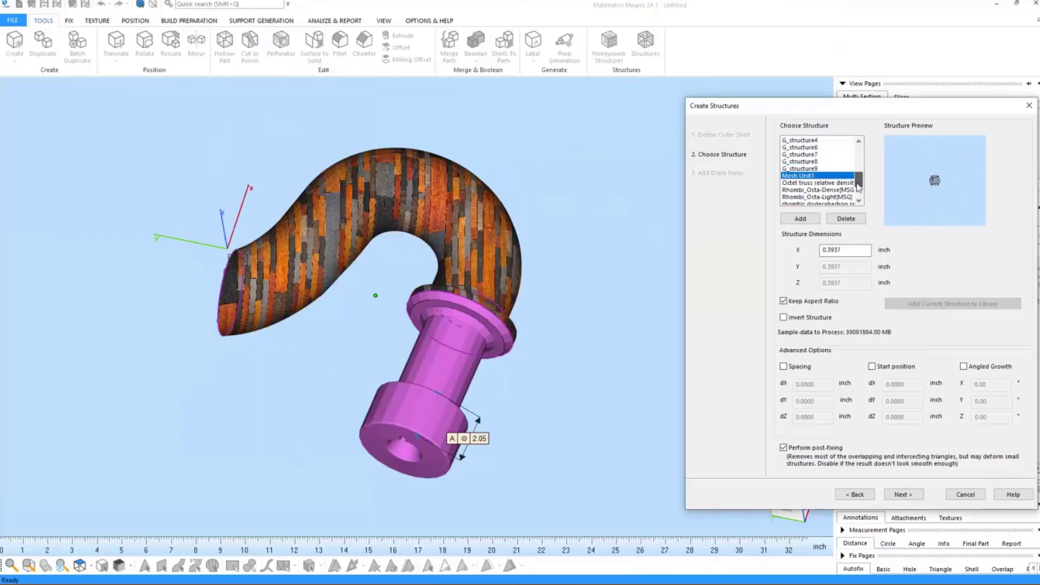
click(818, 168)
click(825, 175)
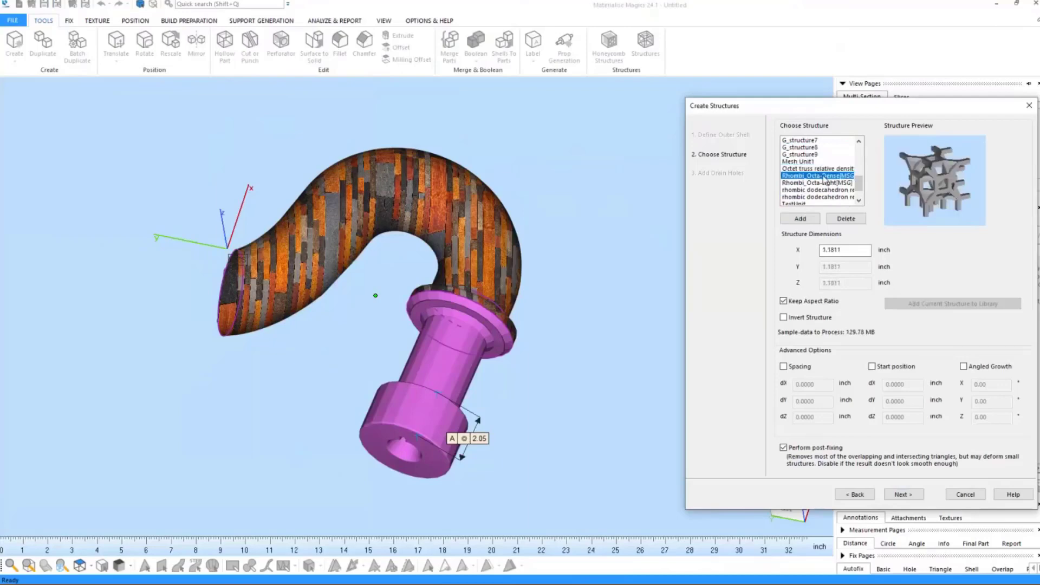
click(822, 182)
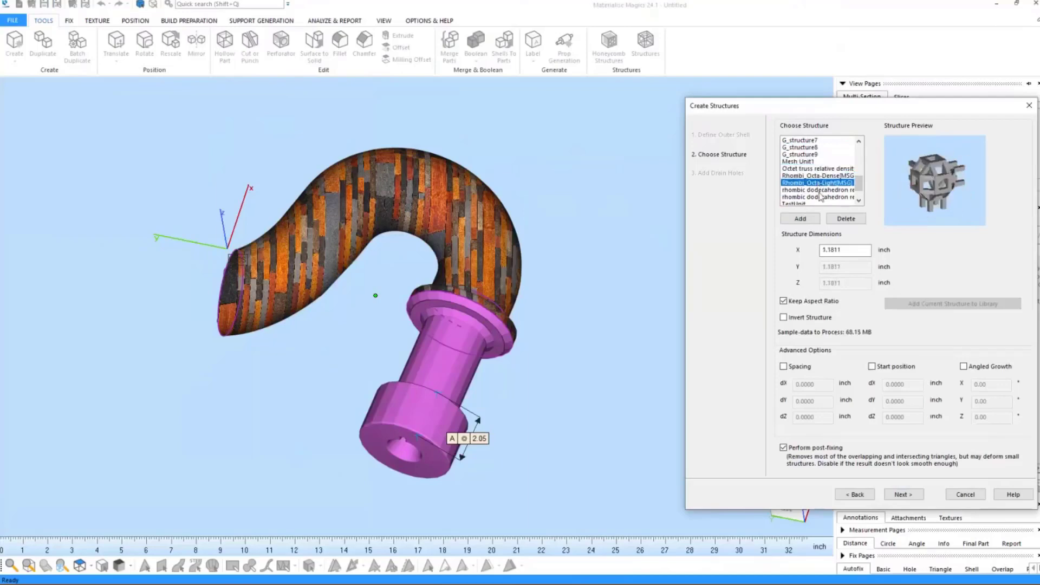
click(820, 190)
click(821, 199)
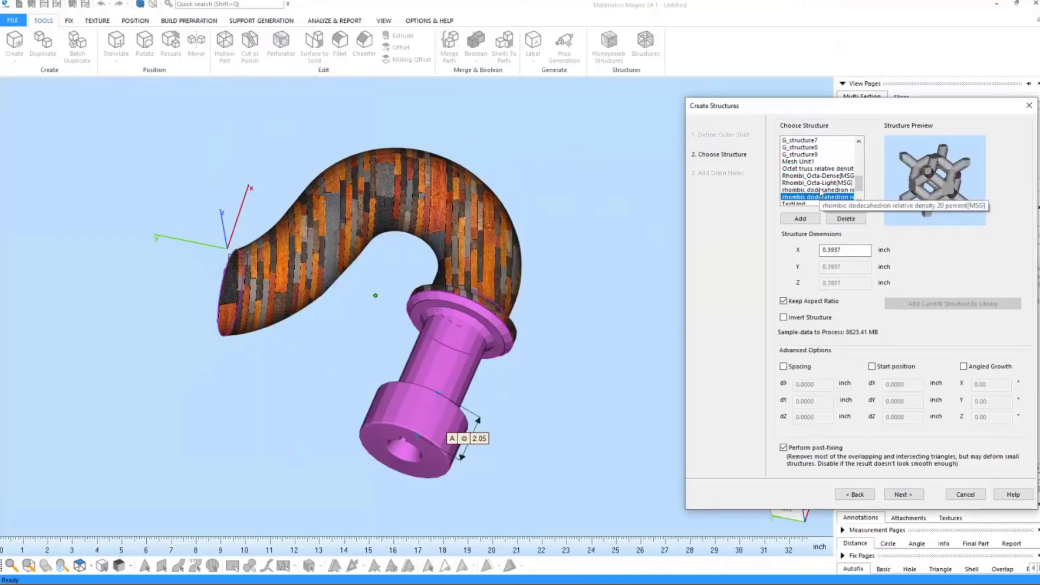
click(1029, 105)
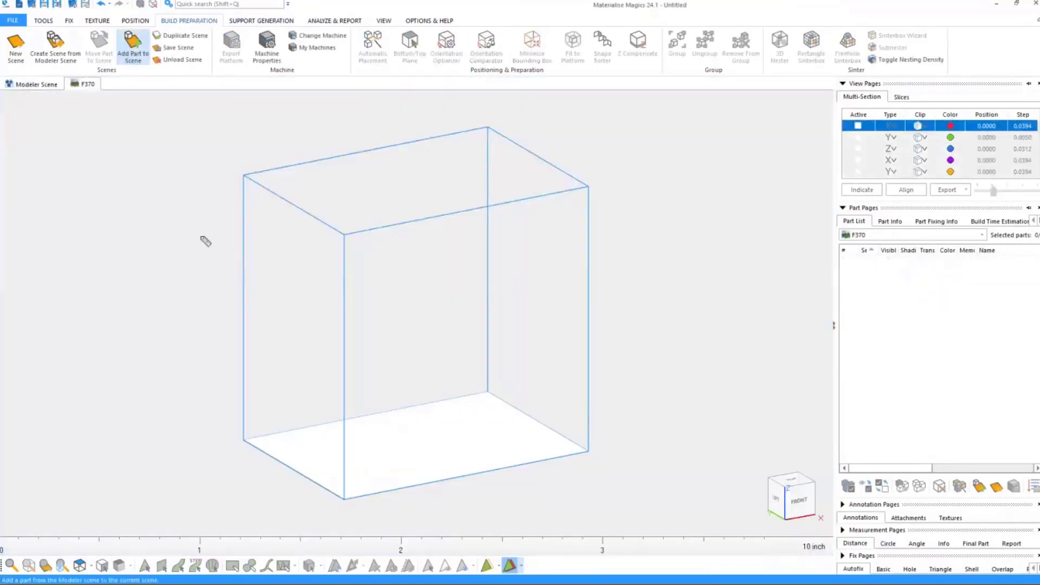
Step: Import the Core part into the F370 scene, converting it to inches and keeping its original orientation
key(ctrl+l)
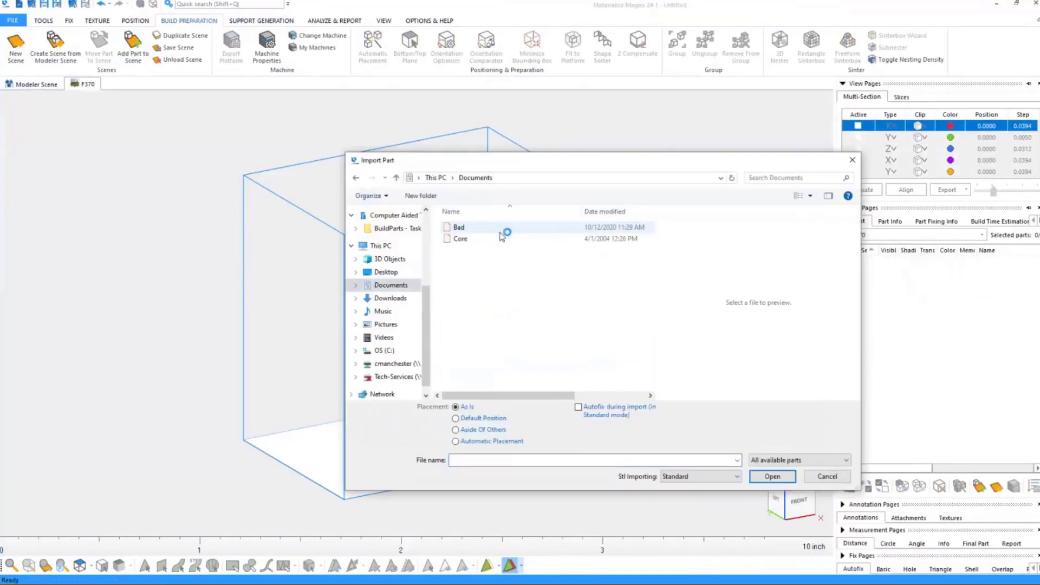
double_click(463, 242)
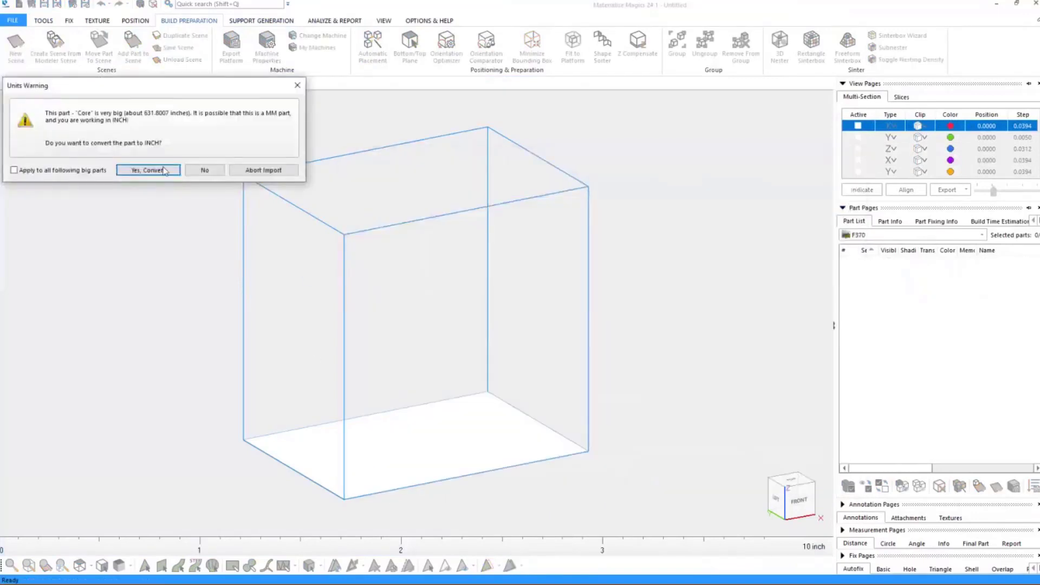
key(Return)
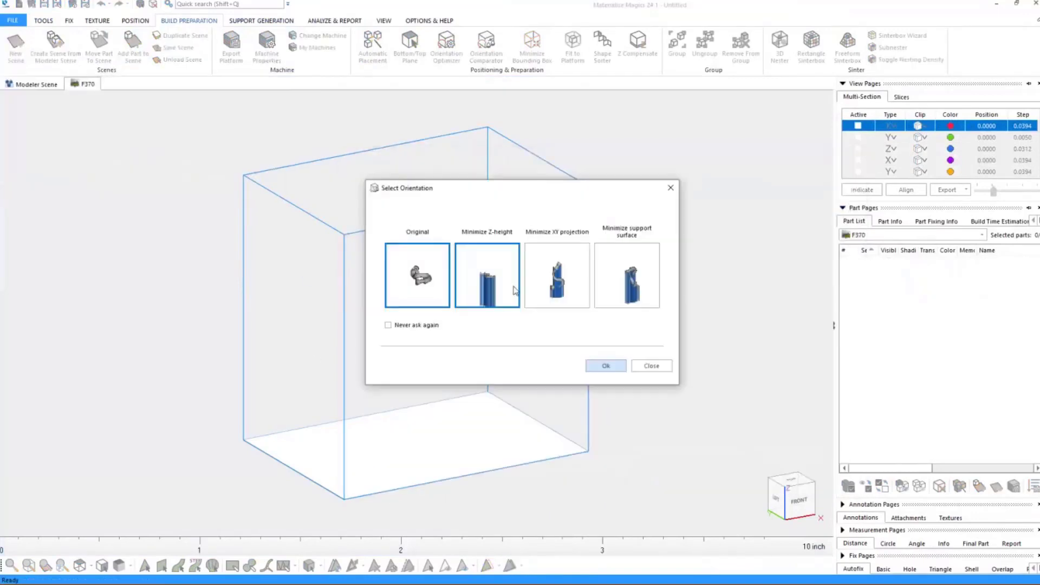
click(600, 364)
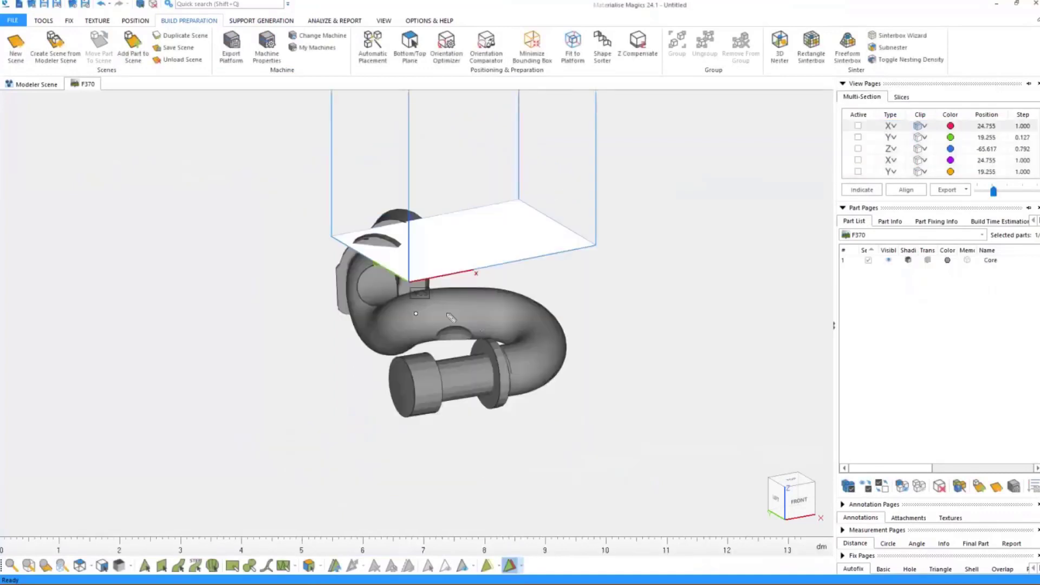
Step: Change the scene's machine from the F370 to Machine(mm)
middle_drag(435, 320, 409, 360)
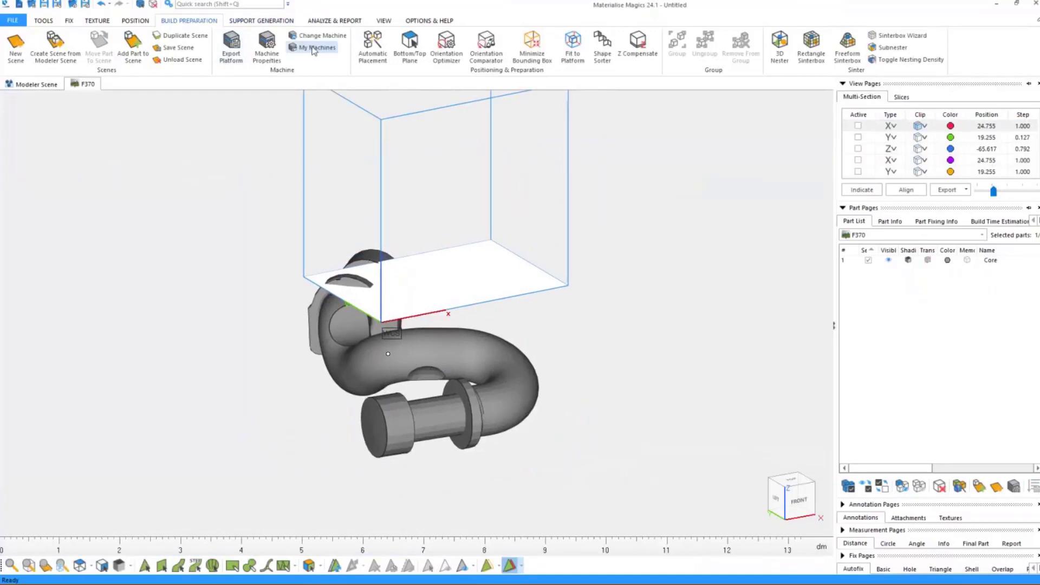
click(307, 49)
double_click(76, 200)
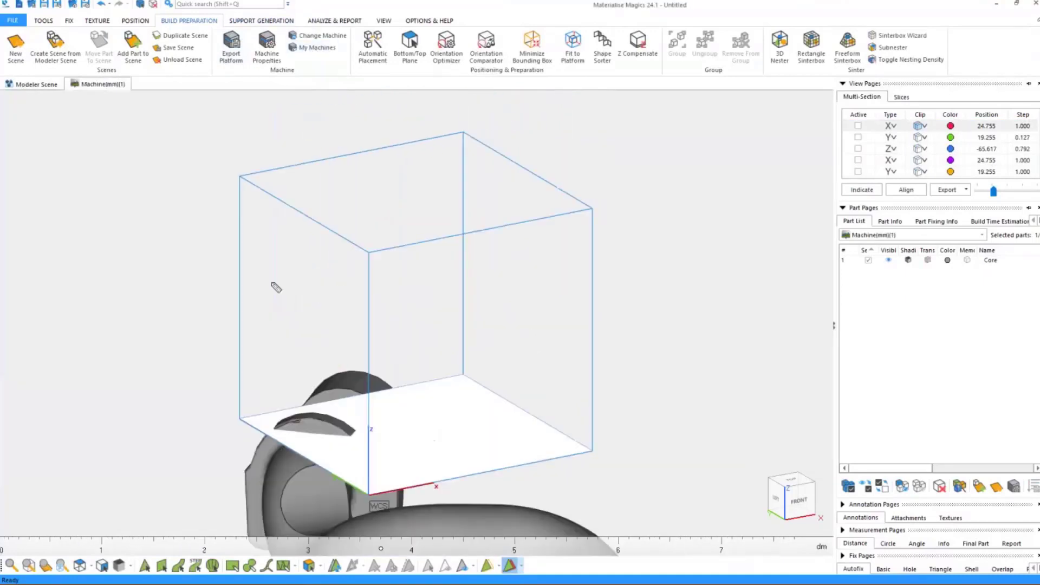
Step: Lift the Core part above the build platform with Pick and Place Parts and run Automatic Placement on it
middle_drag(291, 267, 295, 211)
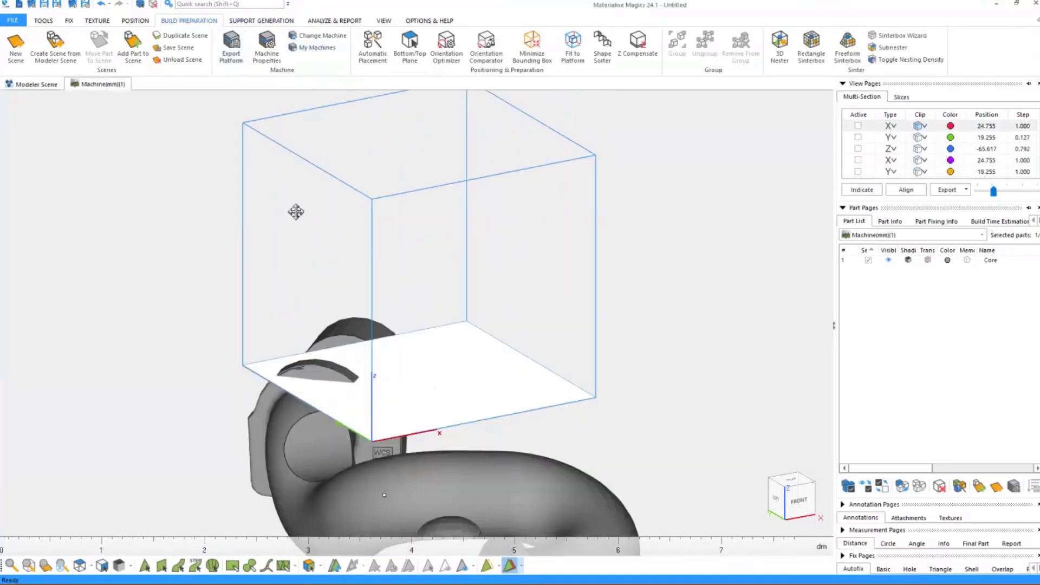
middle_drag(395, 427, 356, 250)
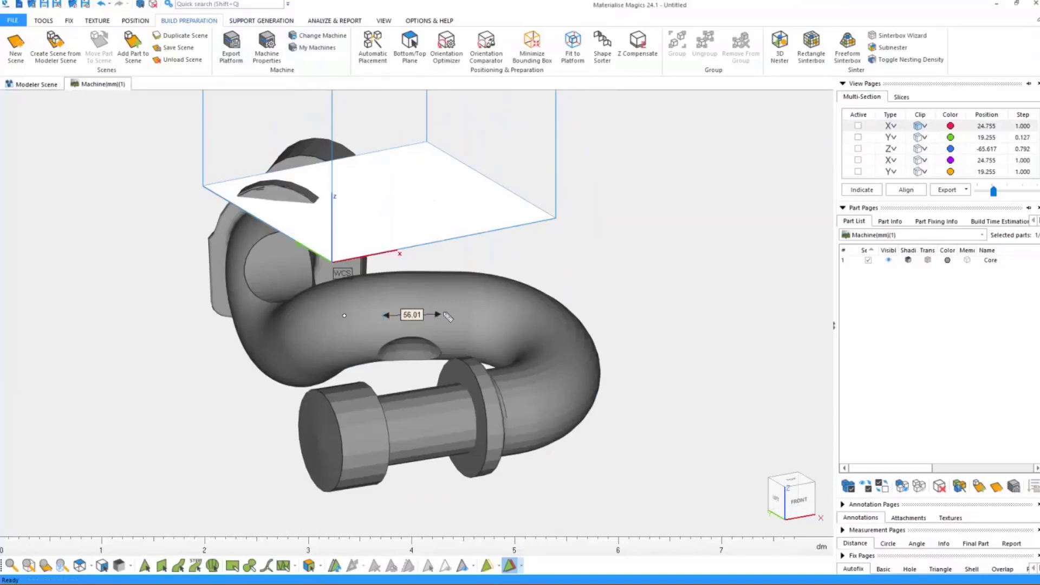
middle_drag(349, 279, 355, 306)
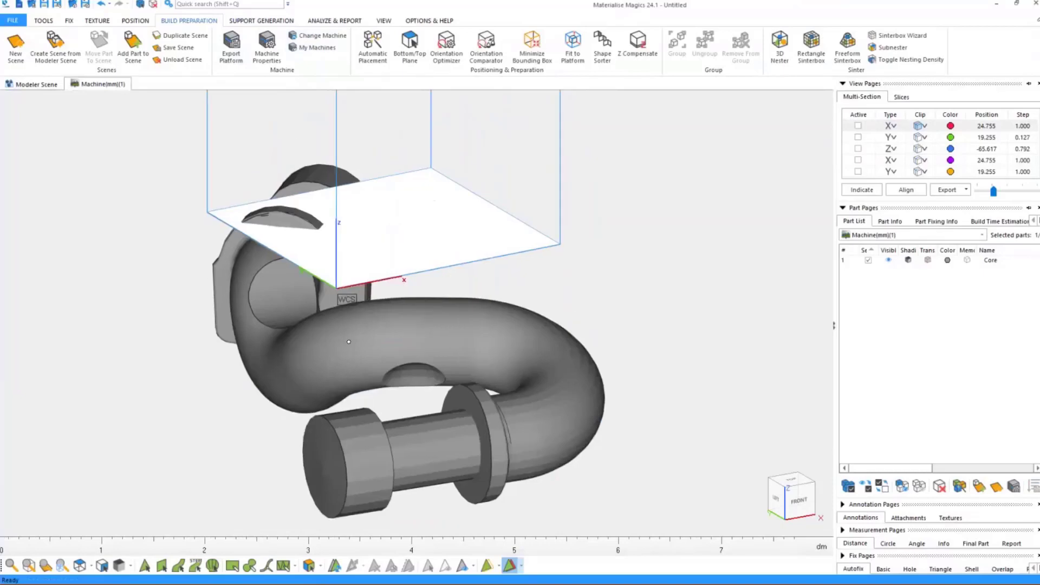
click(261, 21)
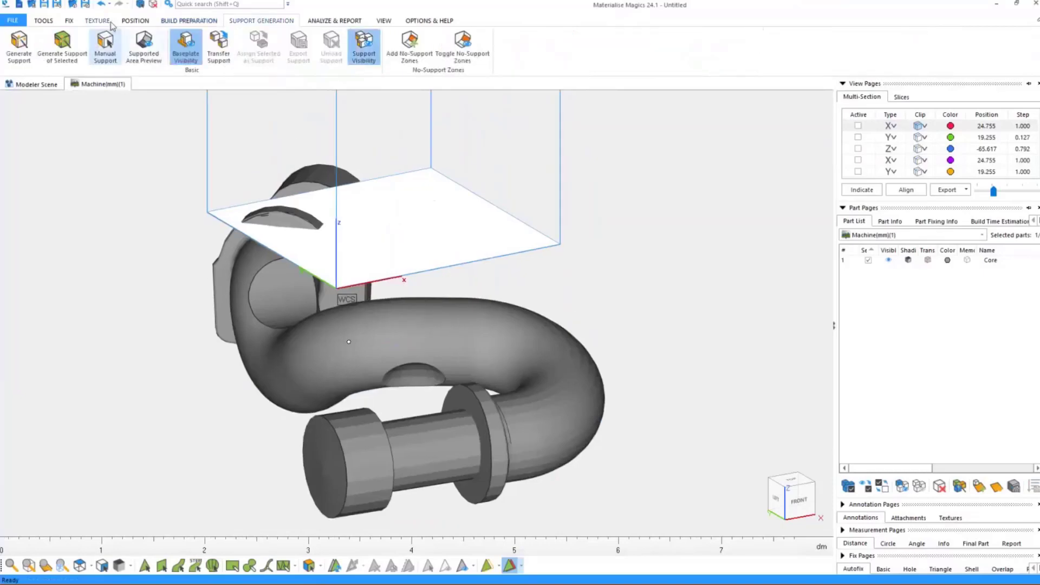
click(144, 21)
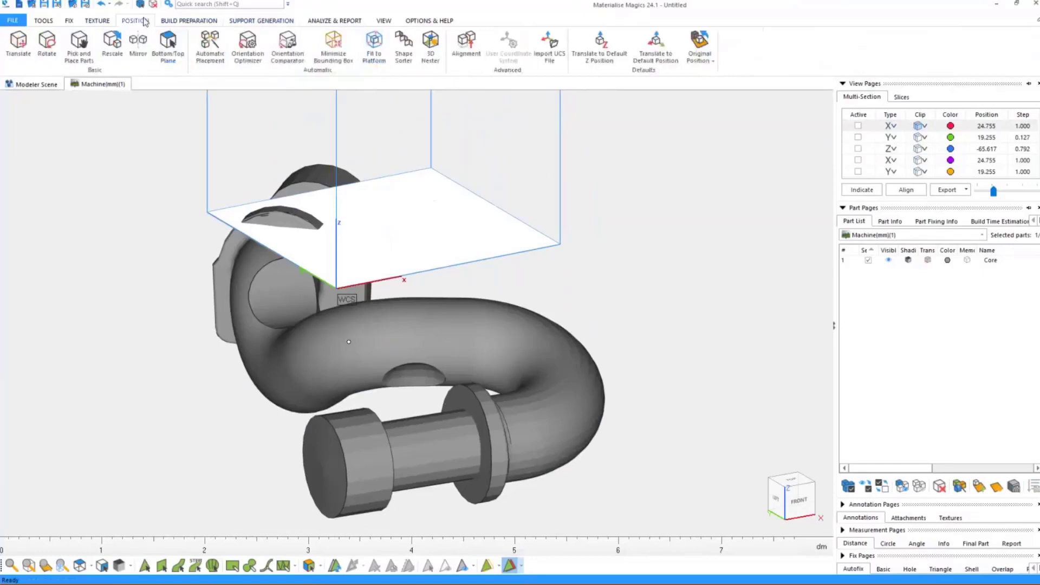
click(82, 48)
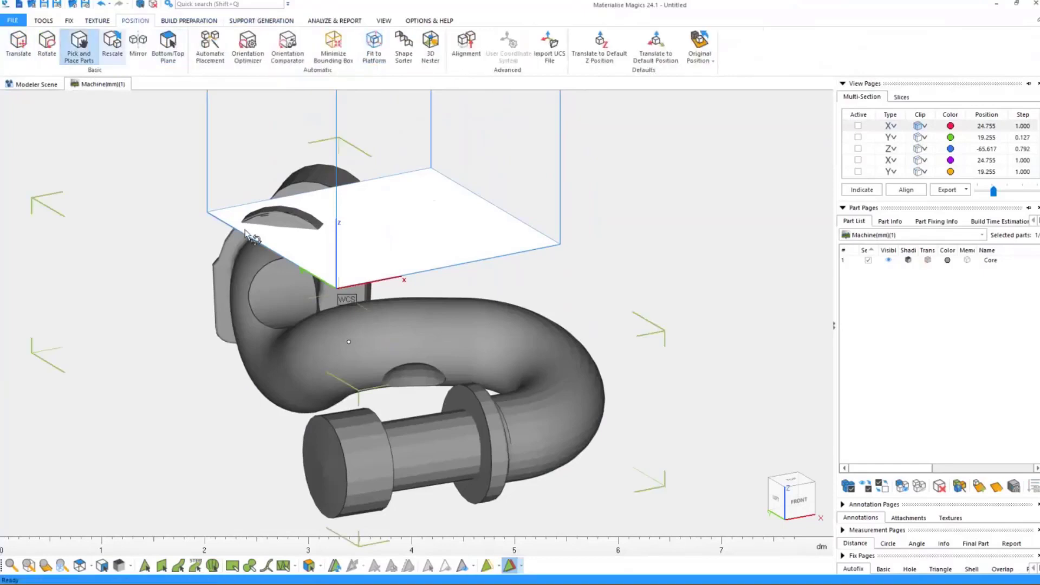
click(347, 340)
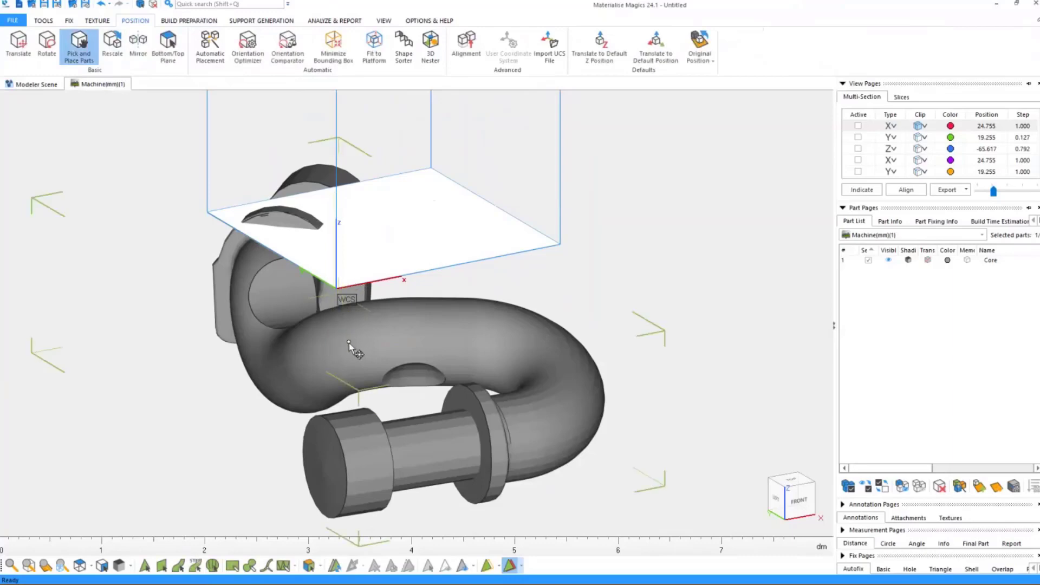
drag(349, 342, 328, 150)
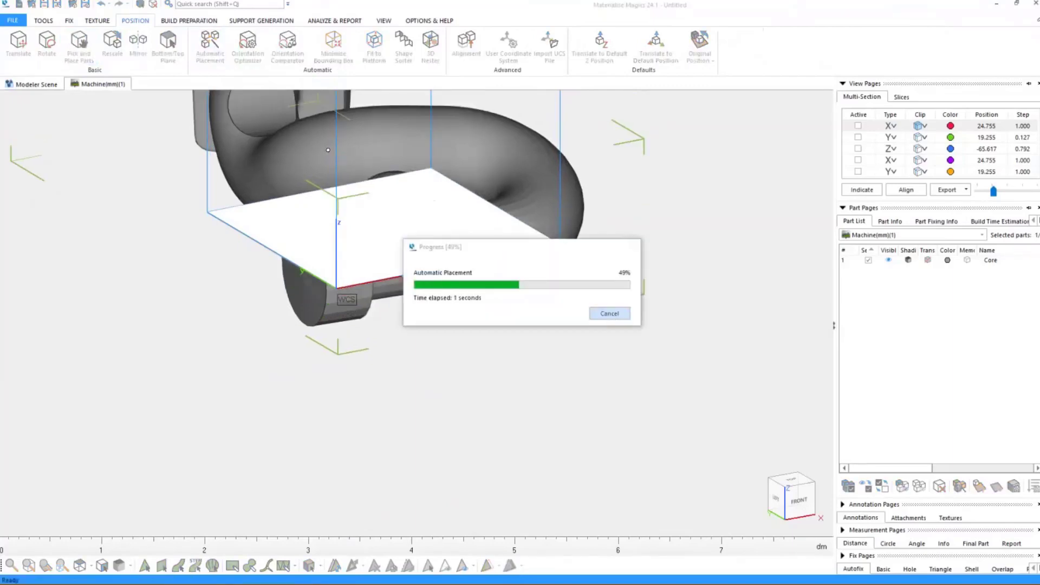
middle_drag(413, 320, 242, 345)
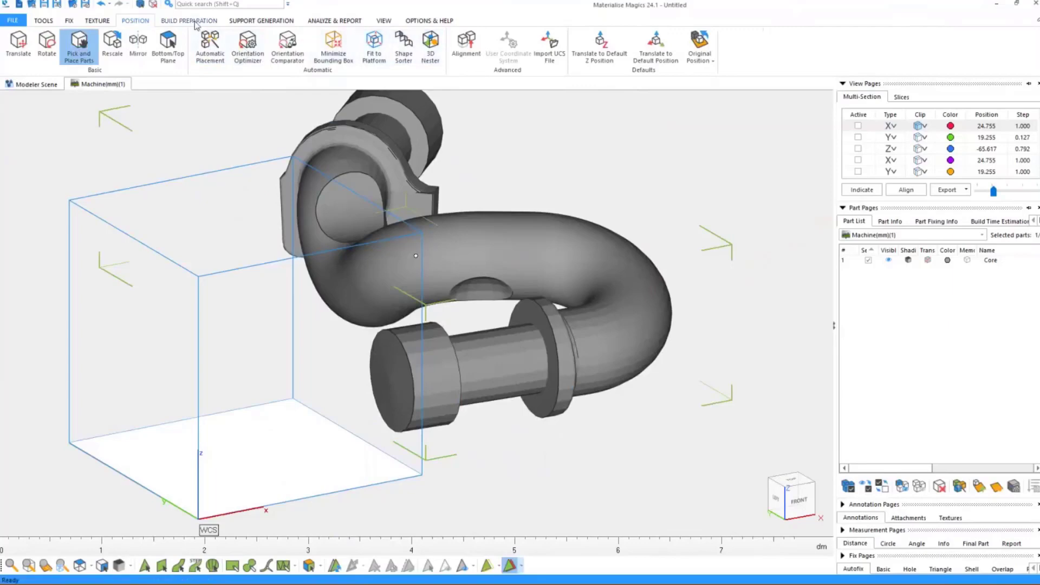
click(262, 20)
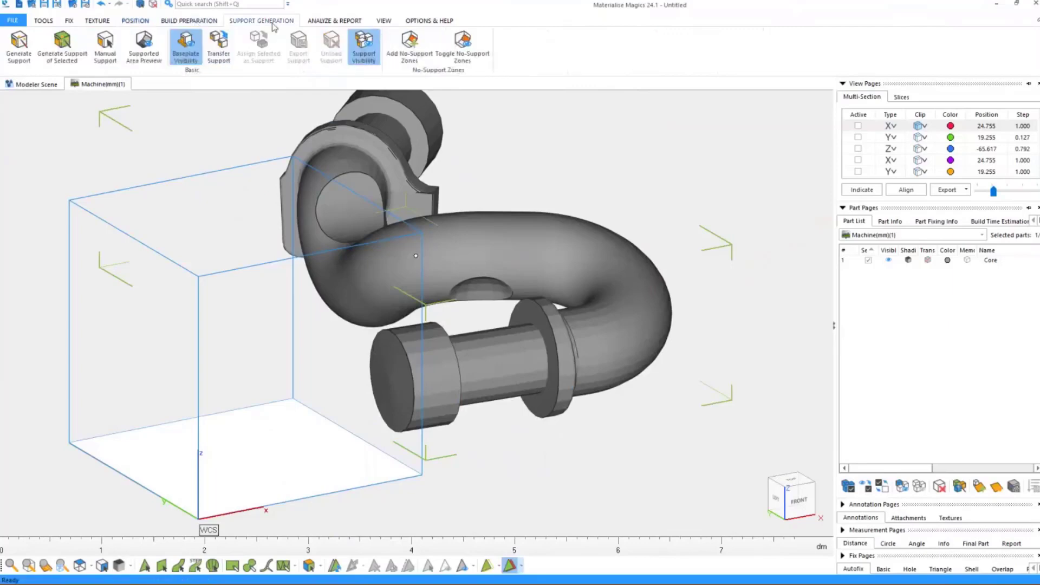
click(19, 46)
click(588, 320)
click(19, 46)
click(605, 320)
Step: Generate supports for the Core part, accepting that it is bigger than the platform
click(189, 20)
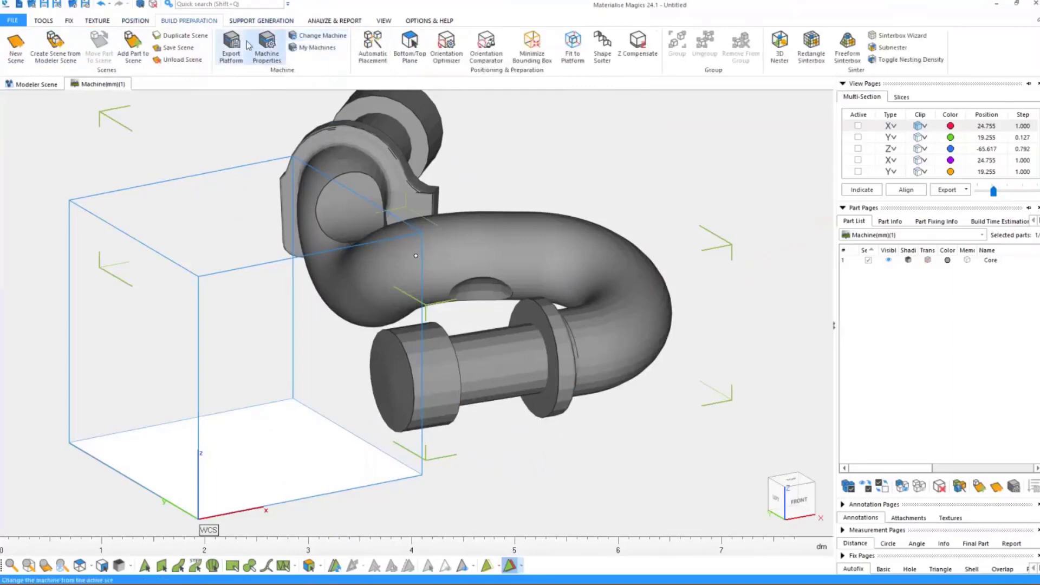
click(271, 56)
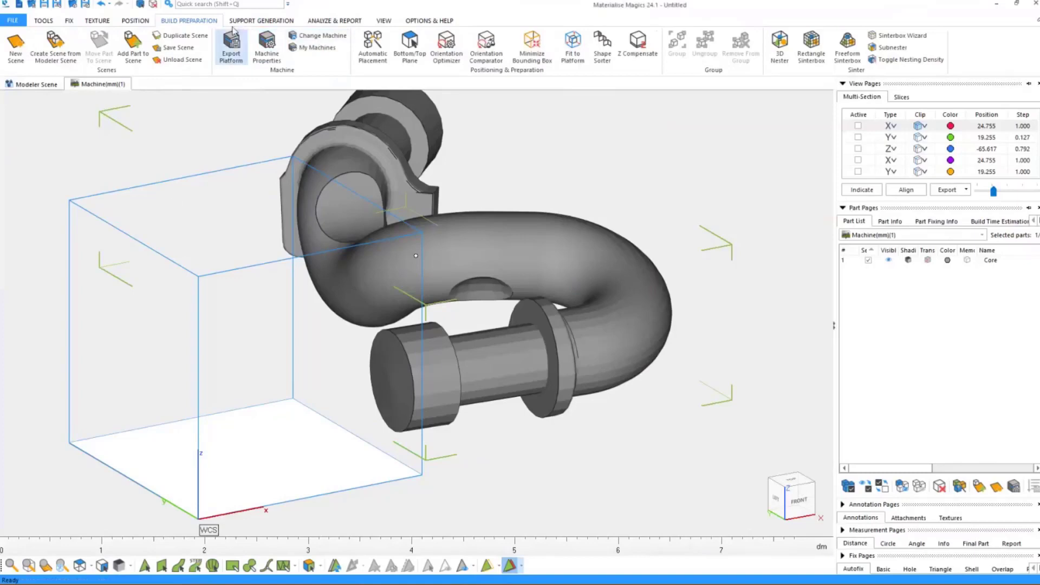
click(261, 21)
click(27, 43)
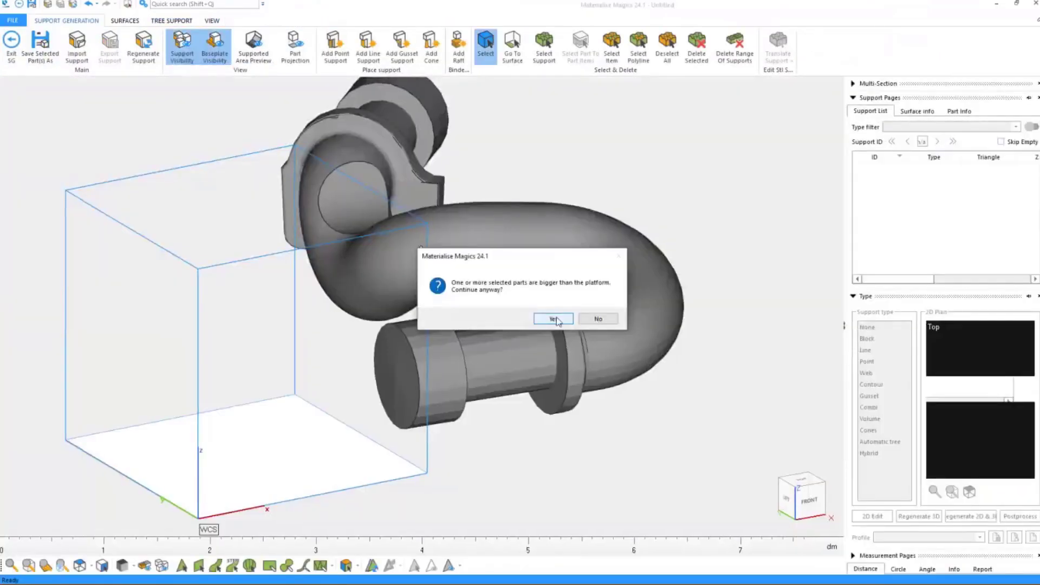
click(556, 320)
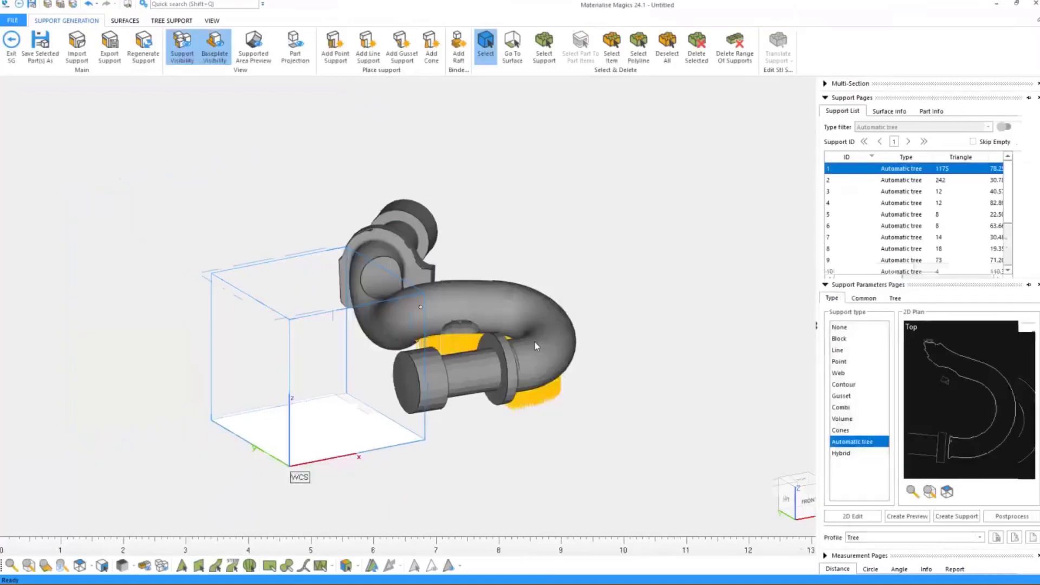
Step: Examine the automatic tree supports beneath the Core part's curved pipe from several angles
middle_drag(524, 337, 489, 252)
right_drag(489, 251, 522, 274)
scroll(446, 255, up, 5)
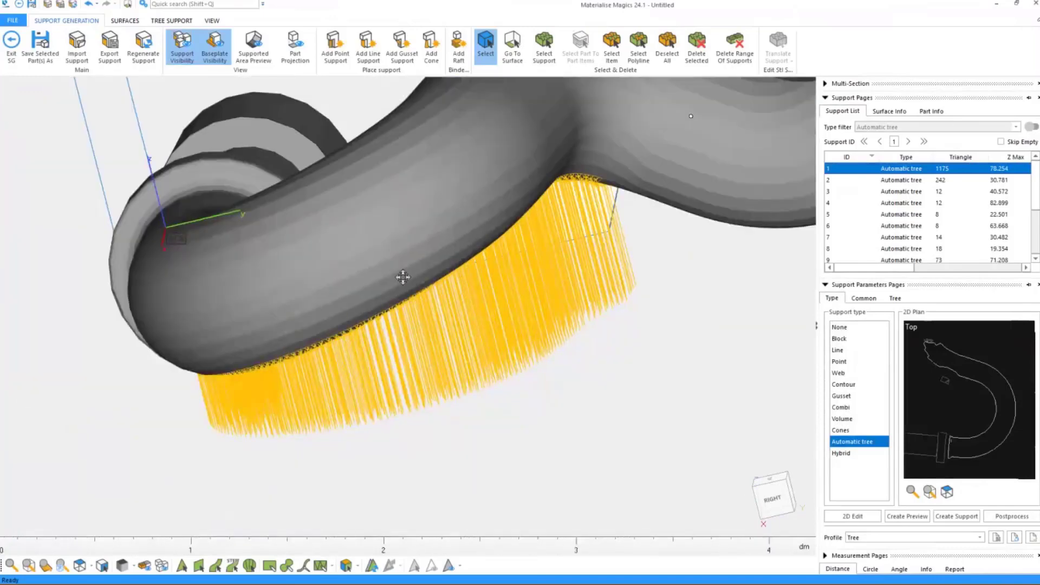
right_drag(403, 278, 441, 253)
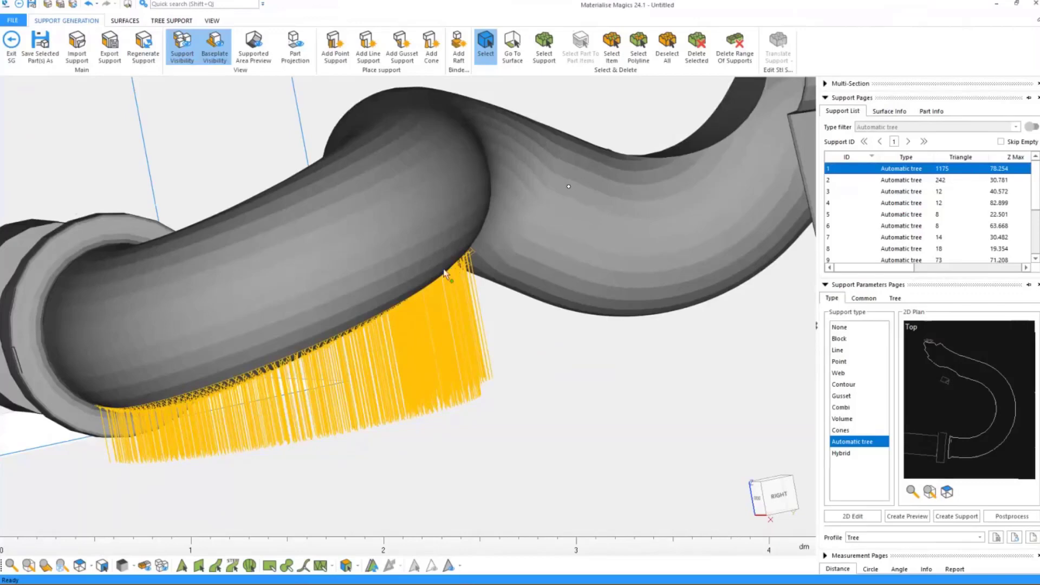
middle_drag(379, 271, 449, 261)
right_drag(450, 262, 403, 269)
middle_drag(412, 263, 415, 233)
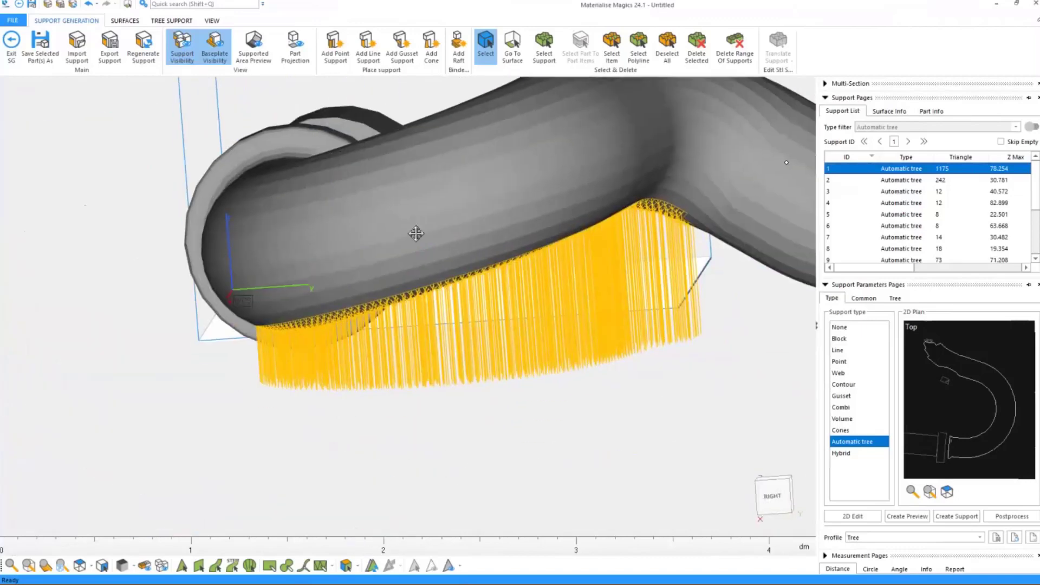
scroll(435, 245, up, 3)
right_drag(435, 244, 636, 224)
Step: Go through automatic tree supports 2 to 6 one by one, and inspect support 1 beneath the pipe up close
click(902, 181)
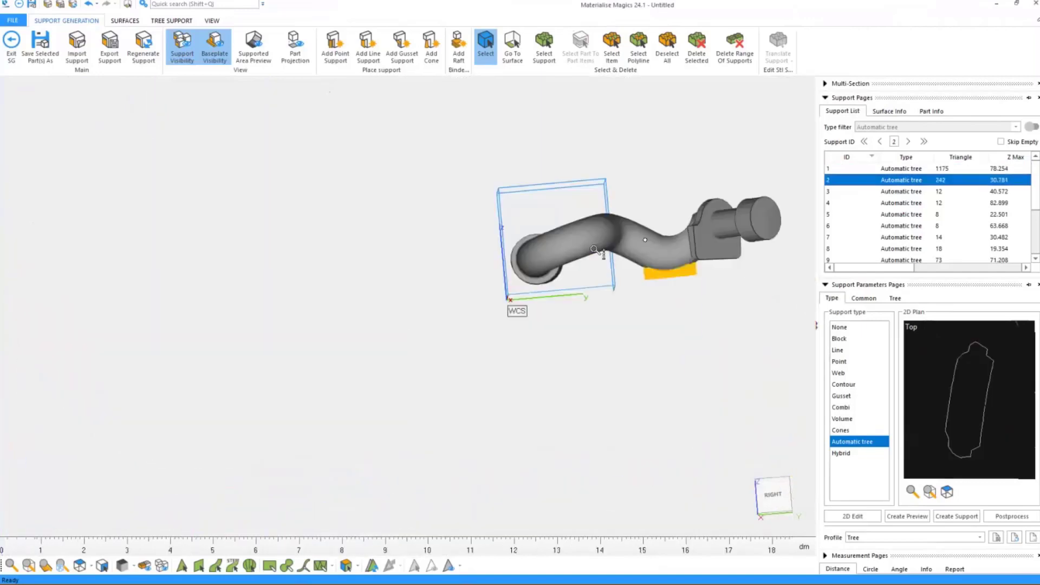
click(903, 193)
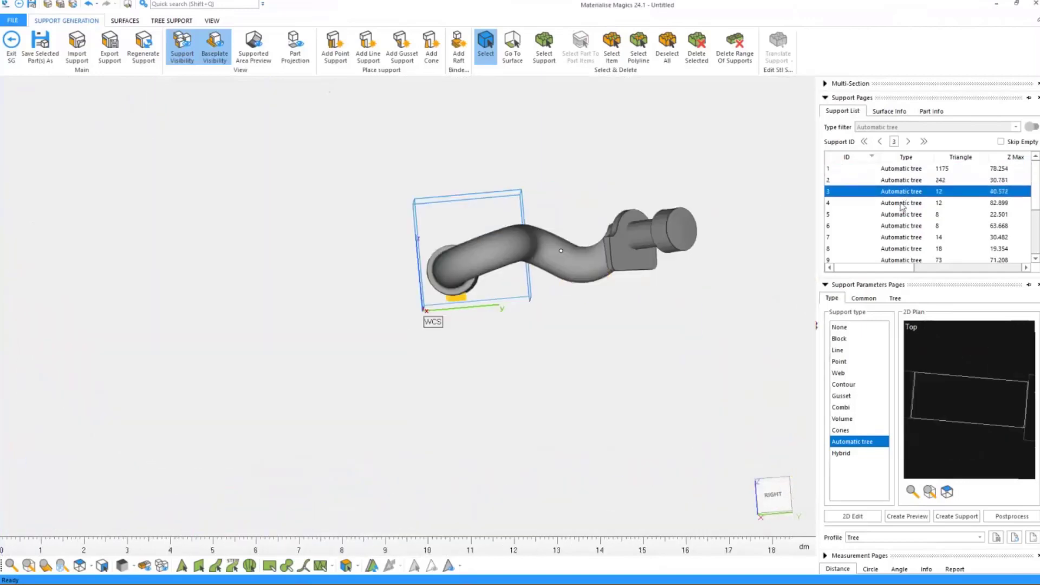
click(902, 204)
click(900, 214)
click(899, 227)
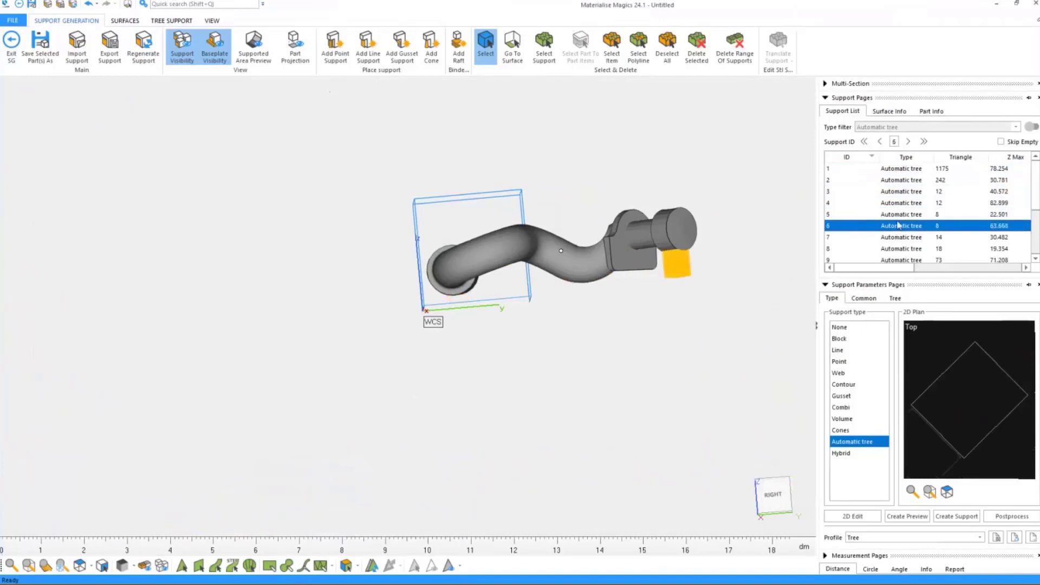
click(900, 169)
middle_drag(633, 268, 699, 263)
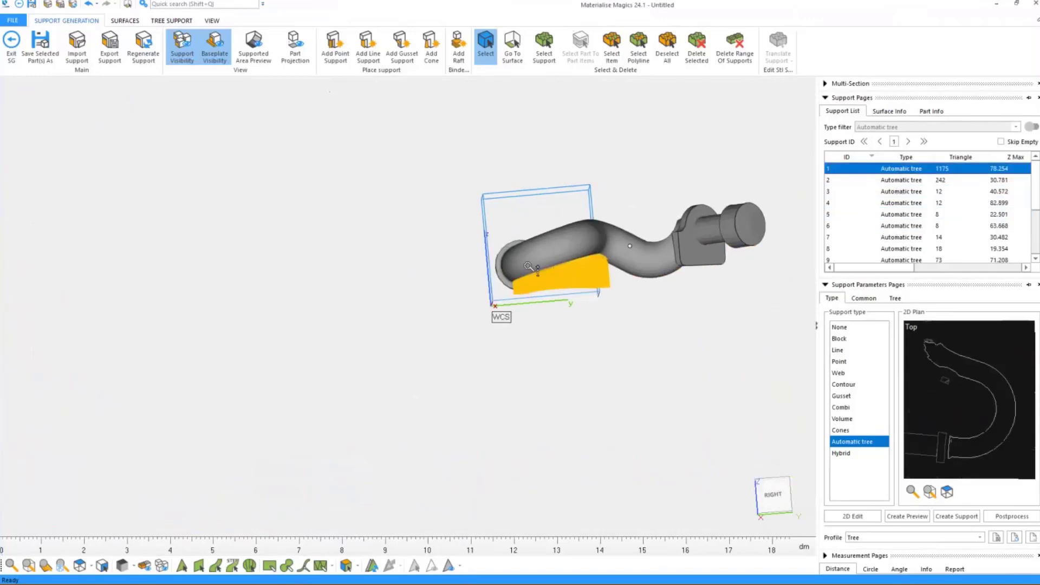
scroll(531, 270, up, 8)
middle_drag(590, 275, 459, 223)
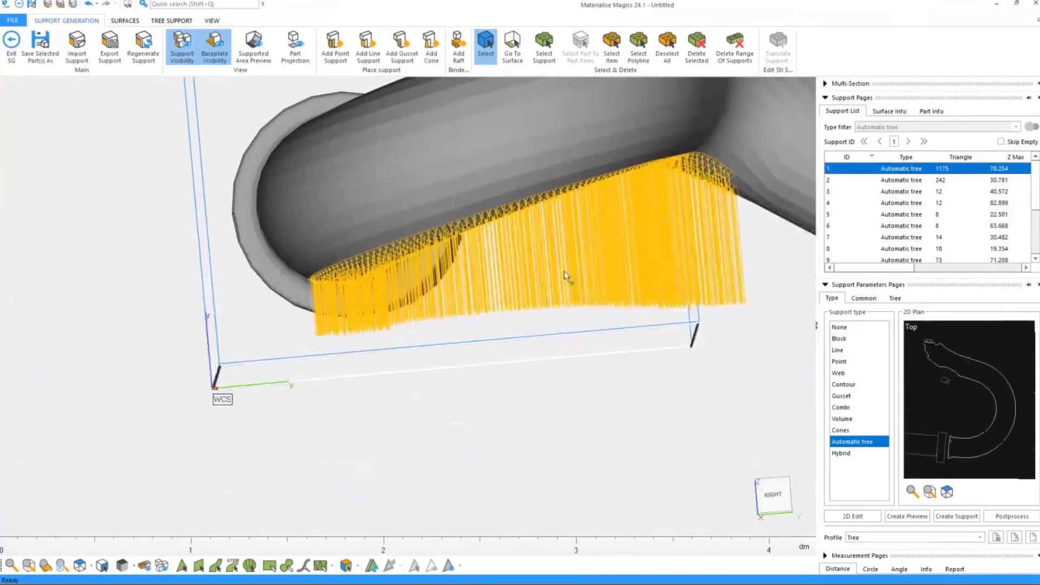
Step: Review support 1's outline in 2D Edit and its tree trunk's top and bottom diameter parameters
click(853, 516)
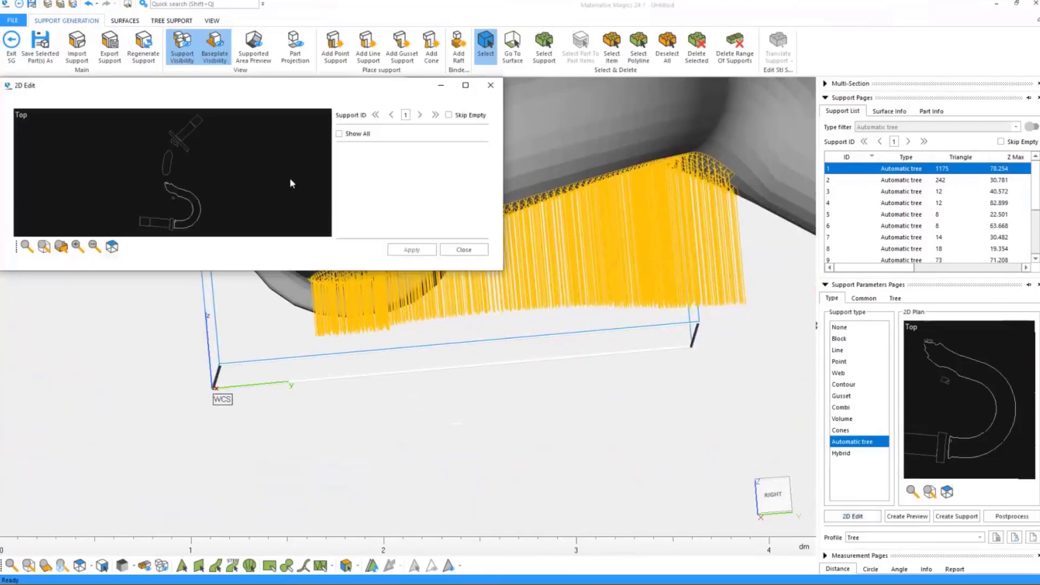
click(490, 86)
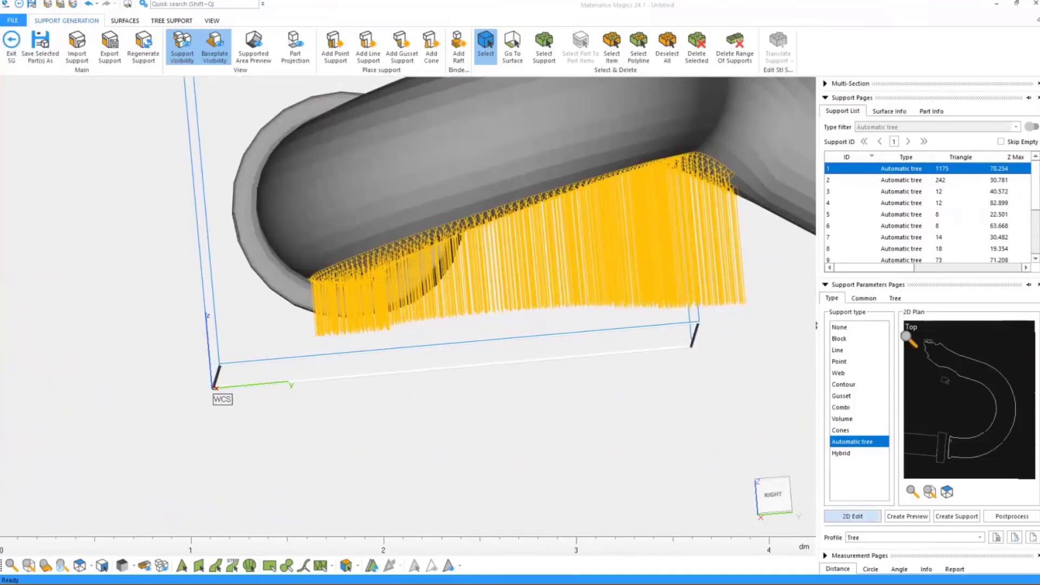
click(902, 298)
double_click(1003, 330)
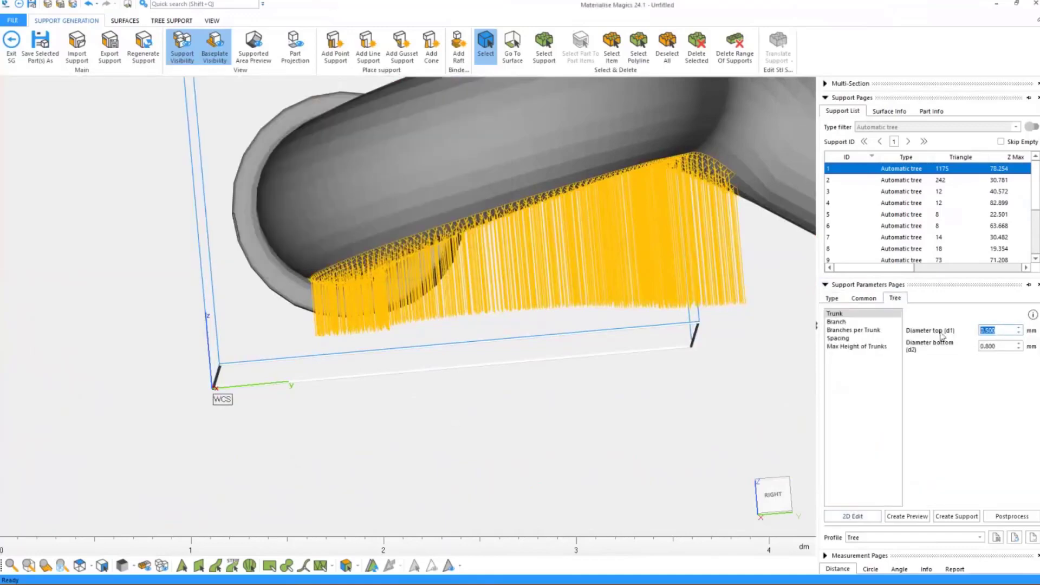
key(Tab)
middle_drag(627, 155, 354, 272)
scroll(464, 295, down, 8)
right_drag(386, 280, 417, 341)
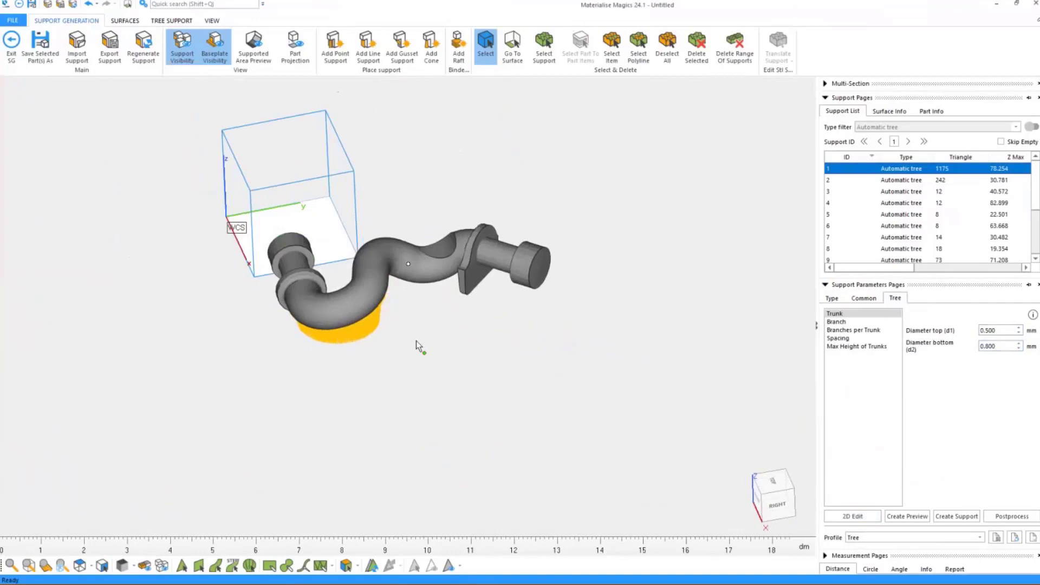